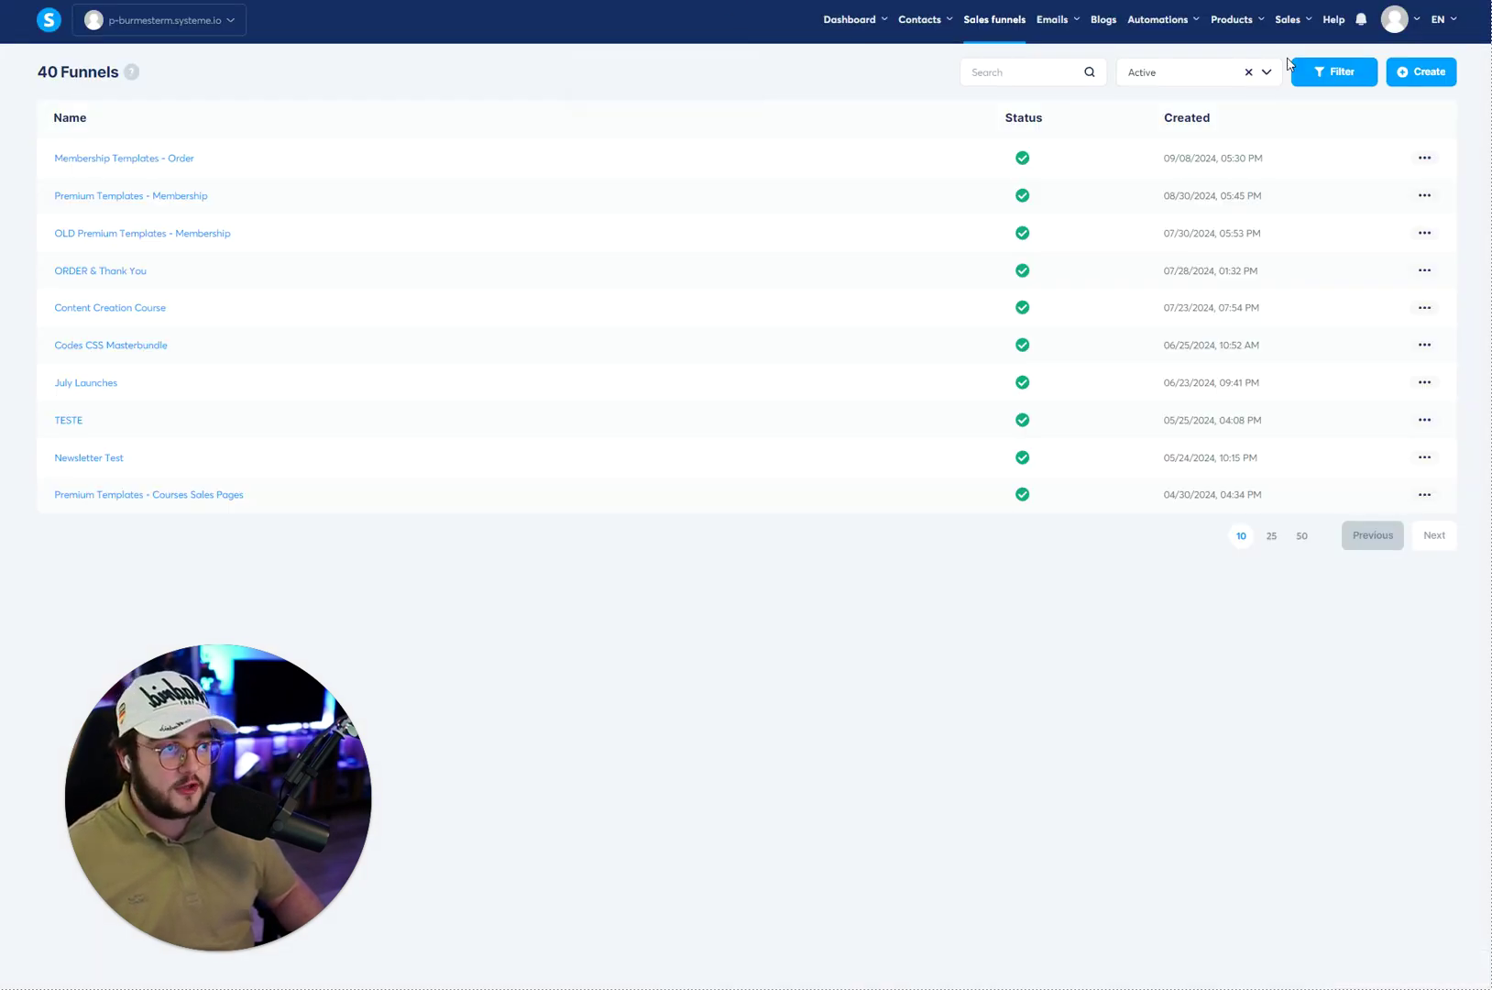
Create a new funnel named 'Waitlist' with the Build an audience goal
{"action": "left_click", "coordinate": [1429, 73]}
{"action": "left_click", "coordinate": [578, 349]}
{"action": "type", "text": "Waitlist"}
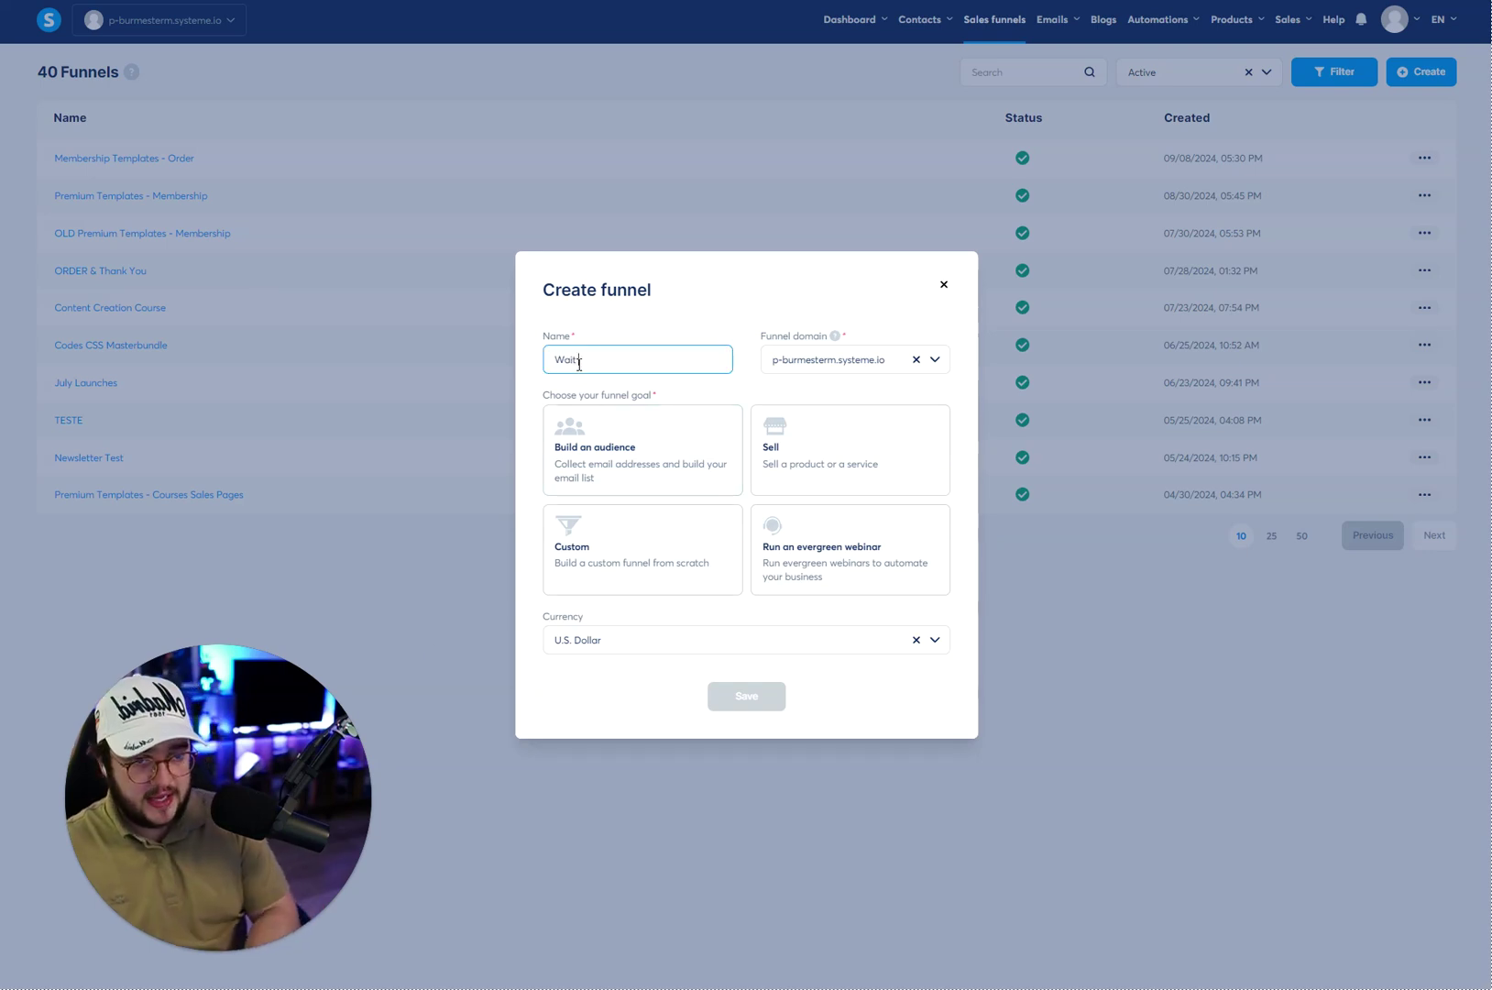
{"action": "left_click", "coordinate": [579, 464]}
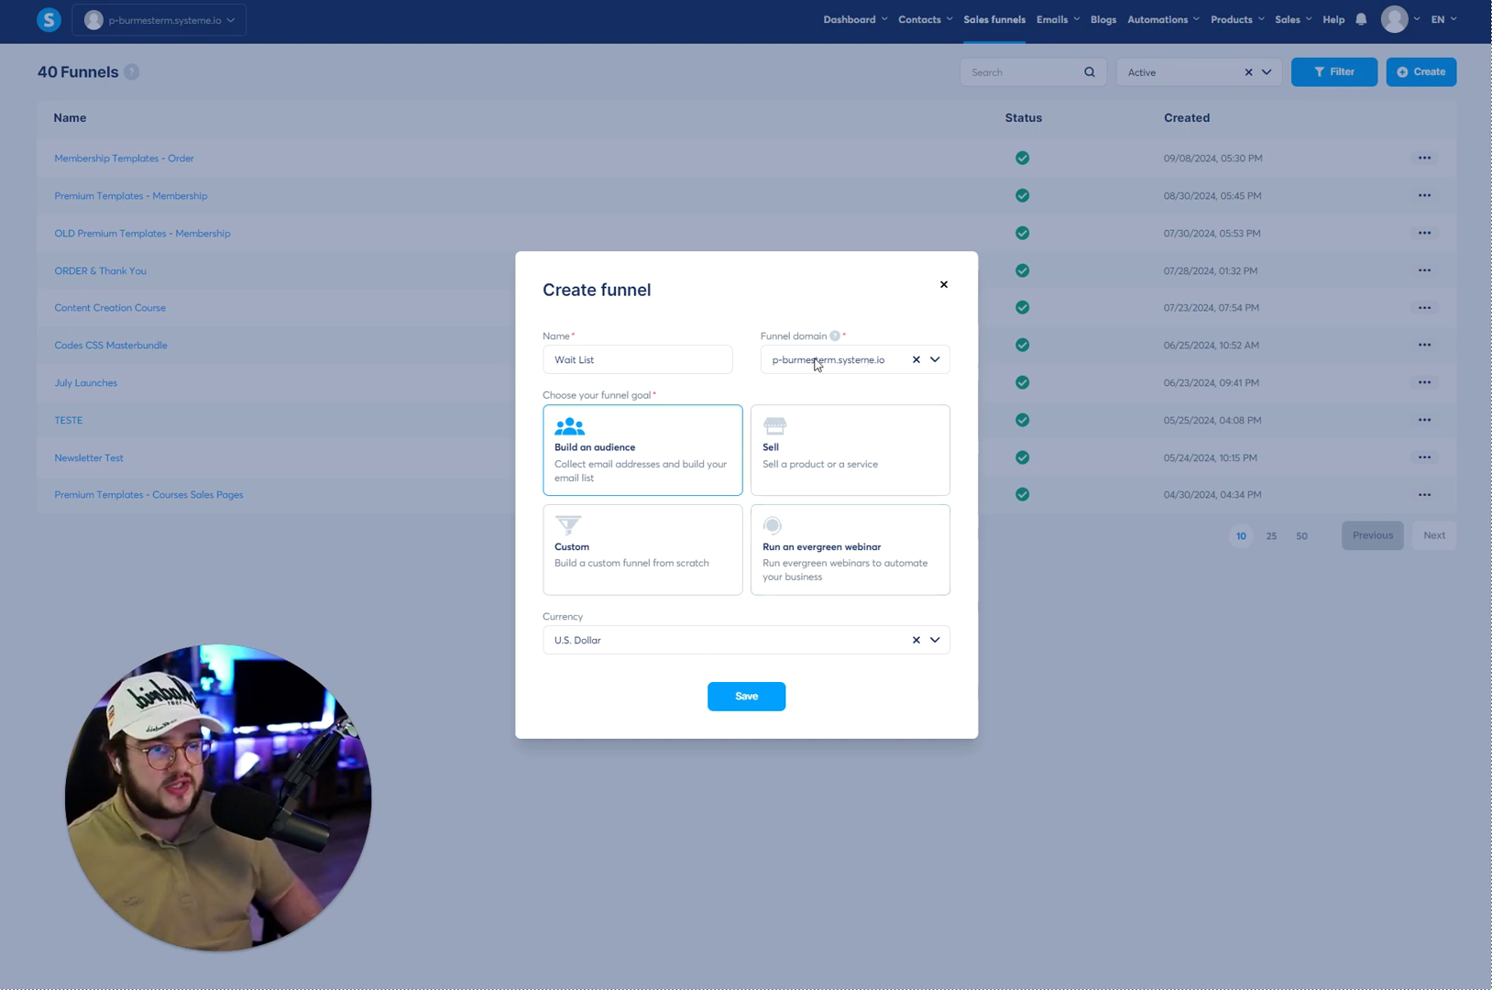
{"action": "left_click", "coordinate": [745, 696]}
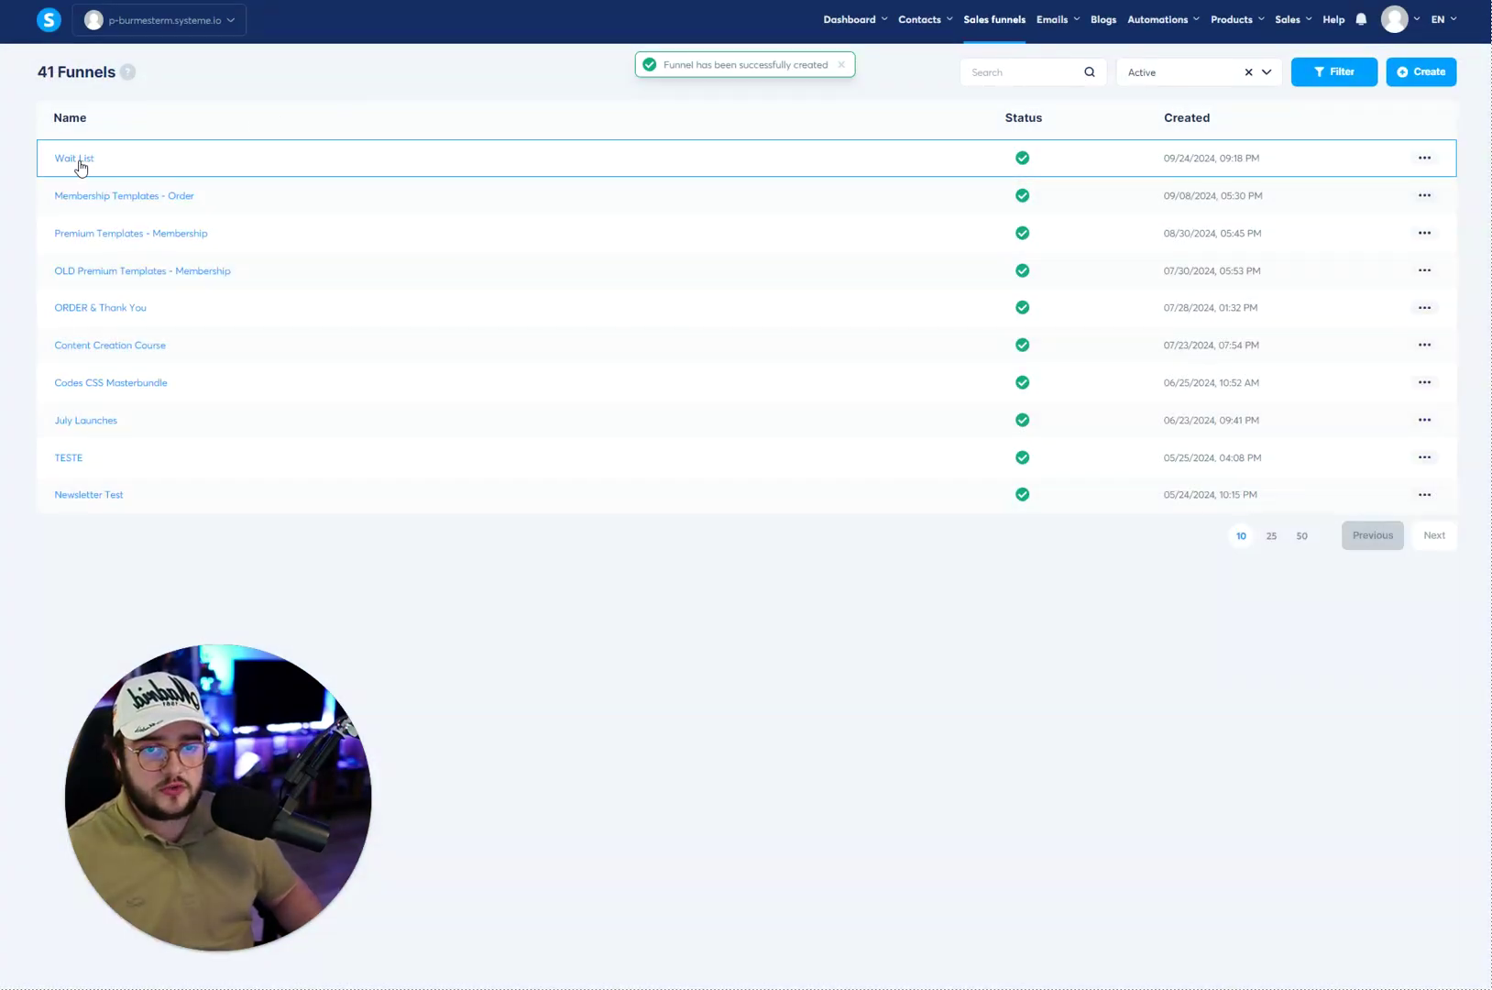
Open the Wait List funnel and mark Steps 1 and 2 of the plan
{"action": "left_click", "coordinate": [77, 161]}
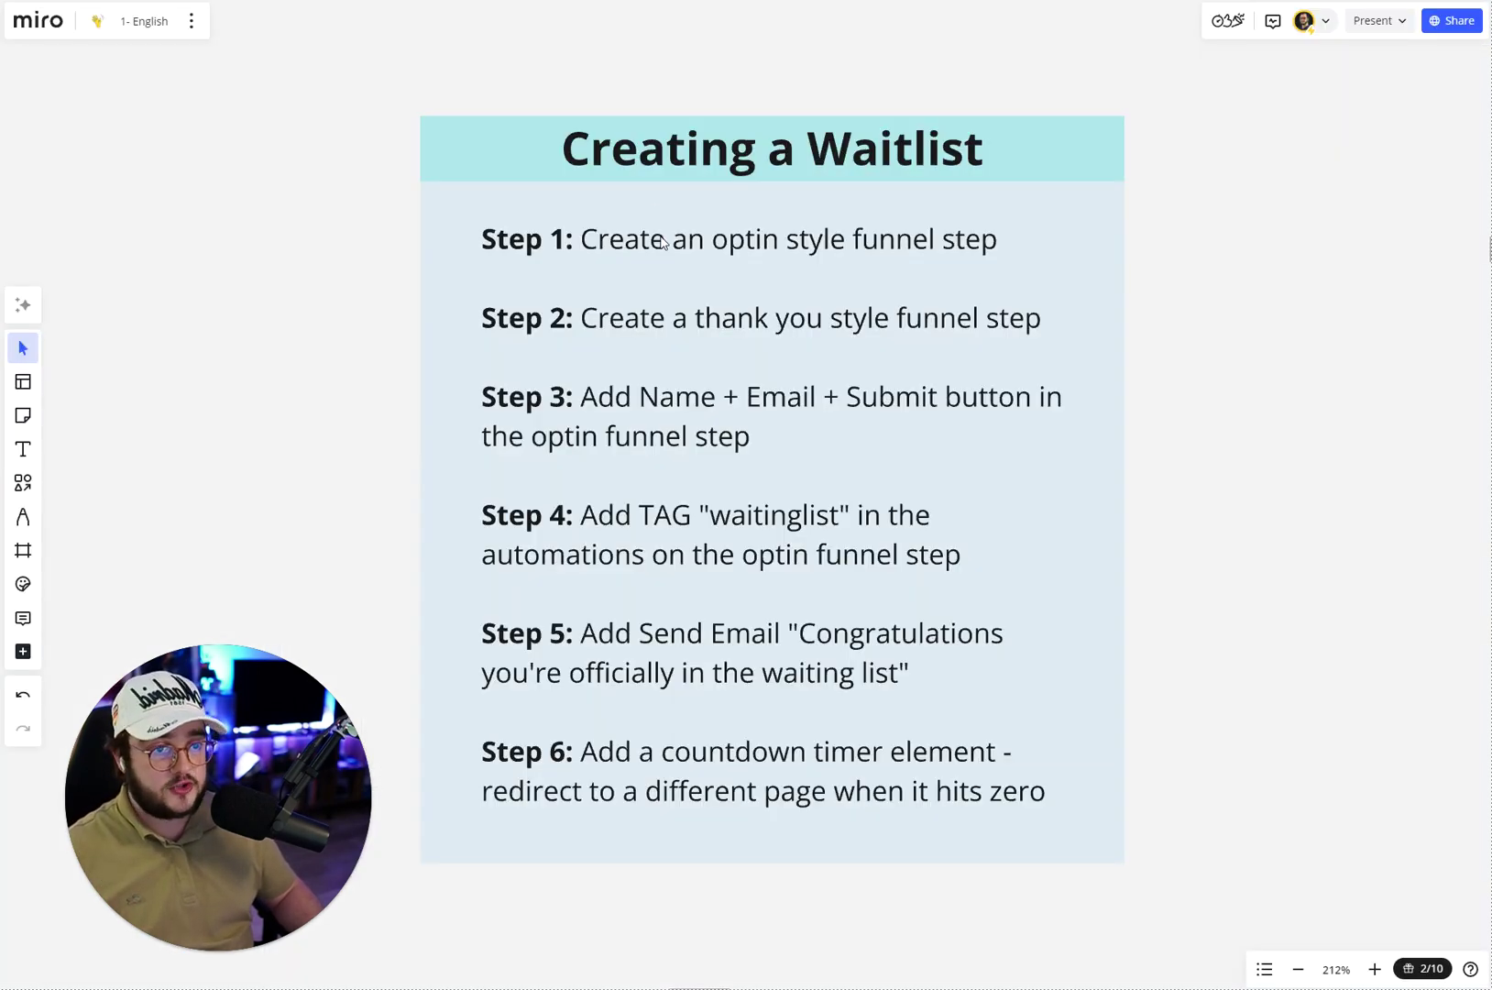
{"action": "triple_click", "coordinate": [665, 239]}
{"action": "left_click_drag", "start_coordinate": [694, 321], "coordinate": [853, 321]}
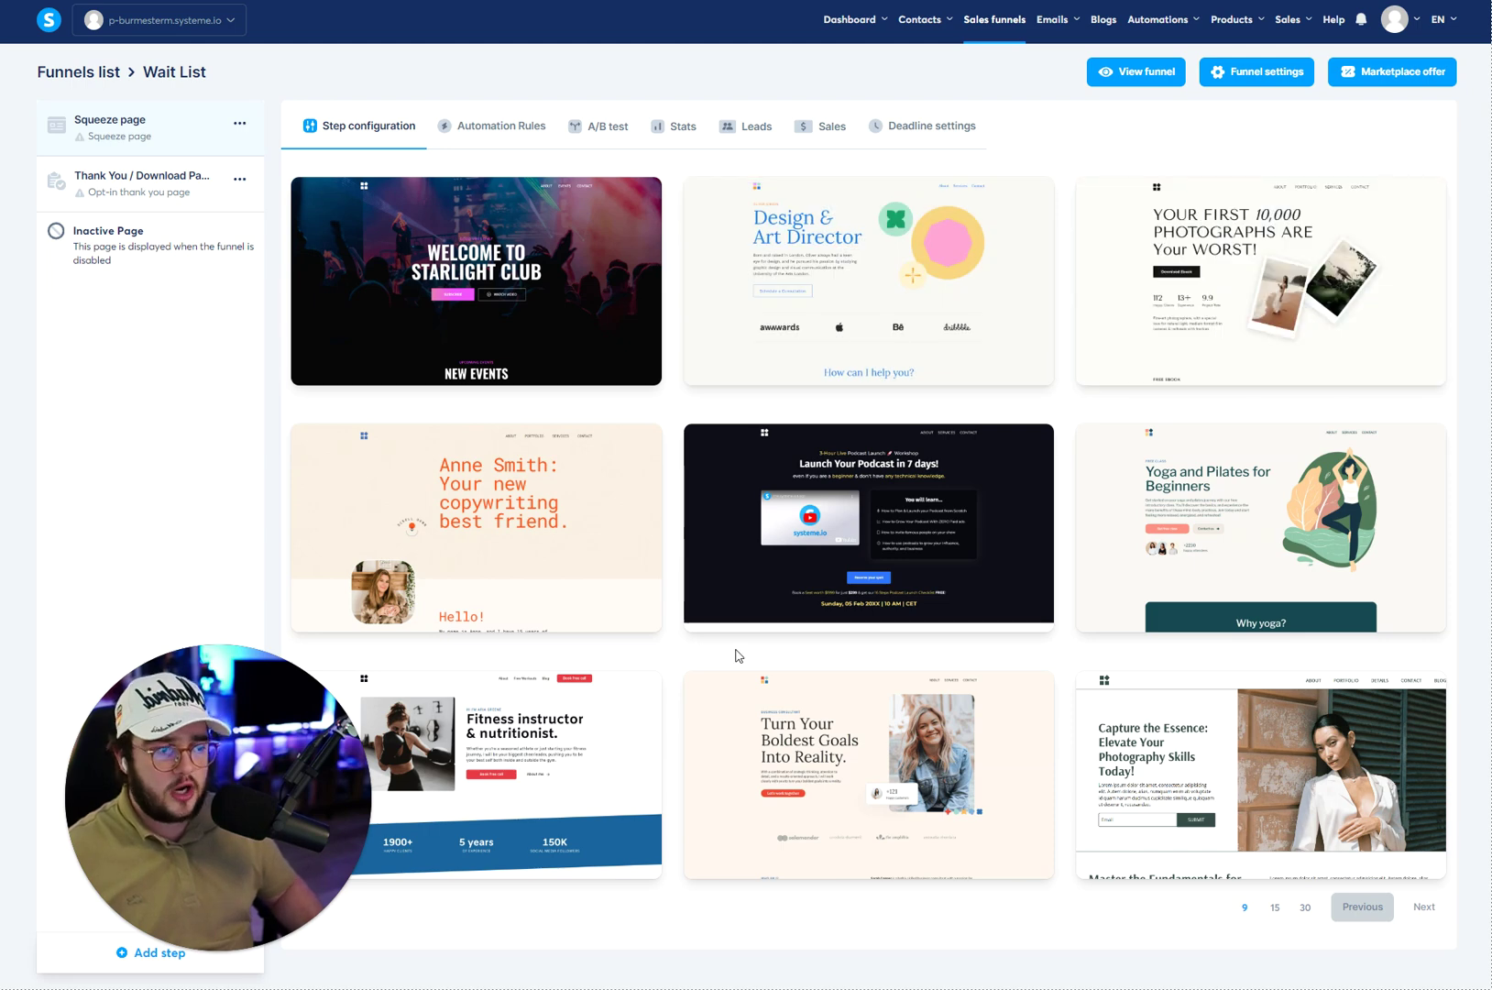
Apply Welcome to Starlight Club to the squeeze page and the first thank-you template to the Thank You step
{"action": "mouse_move", "coordinate": [417, 280]}
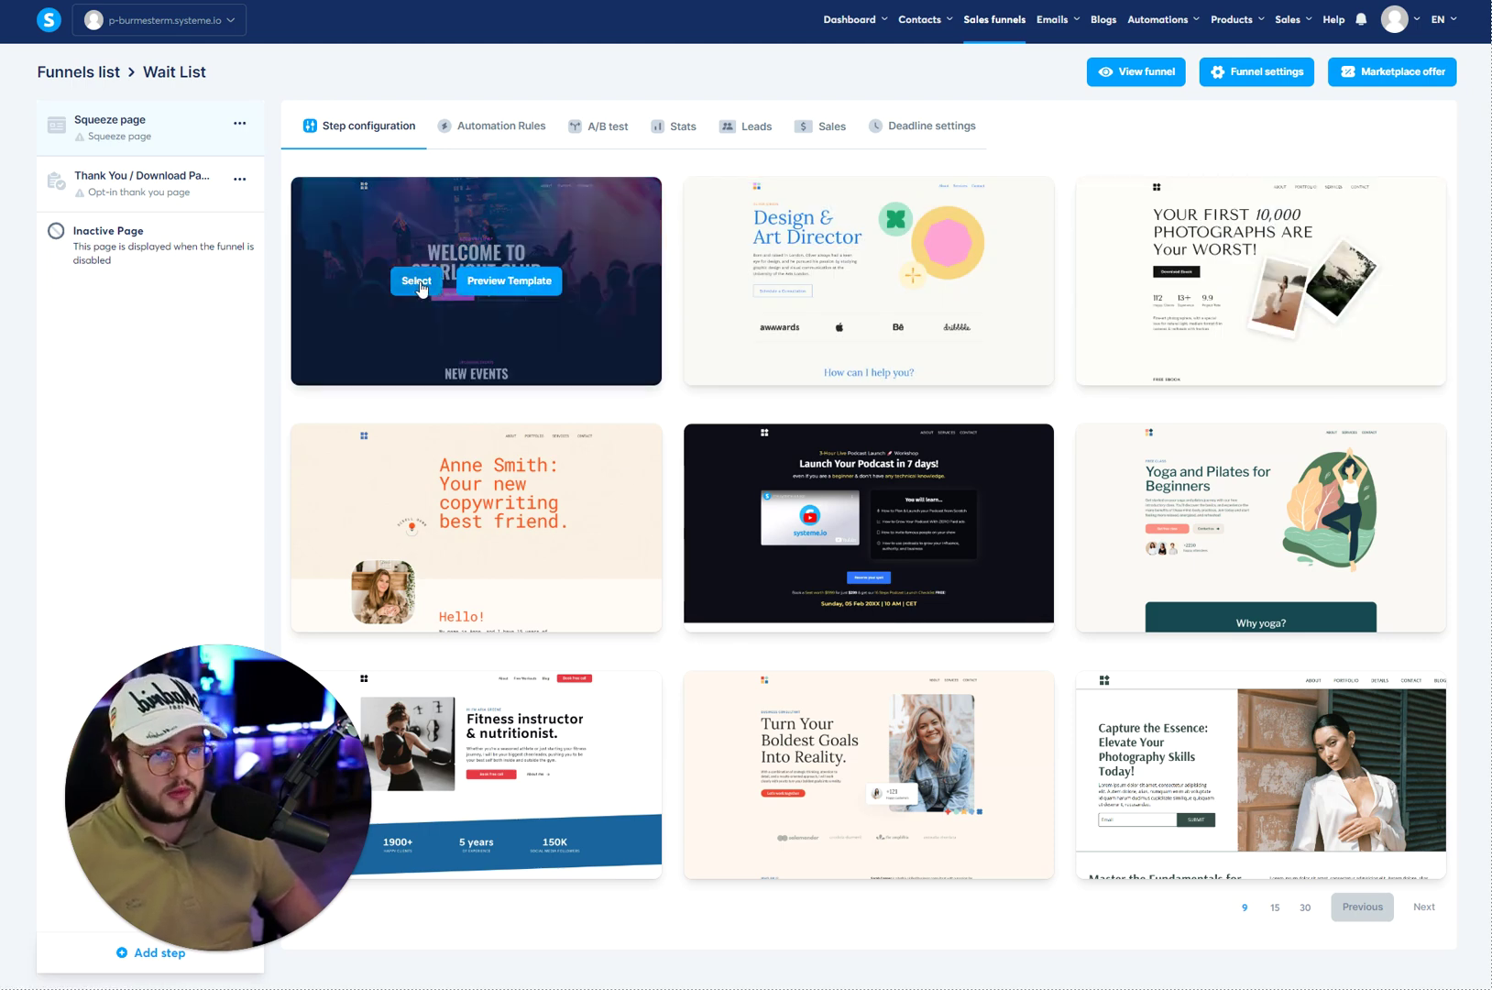
{"action": "left_click", "coordinate": [422, 286]}
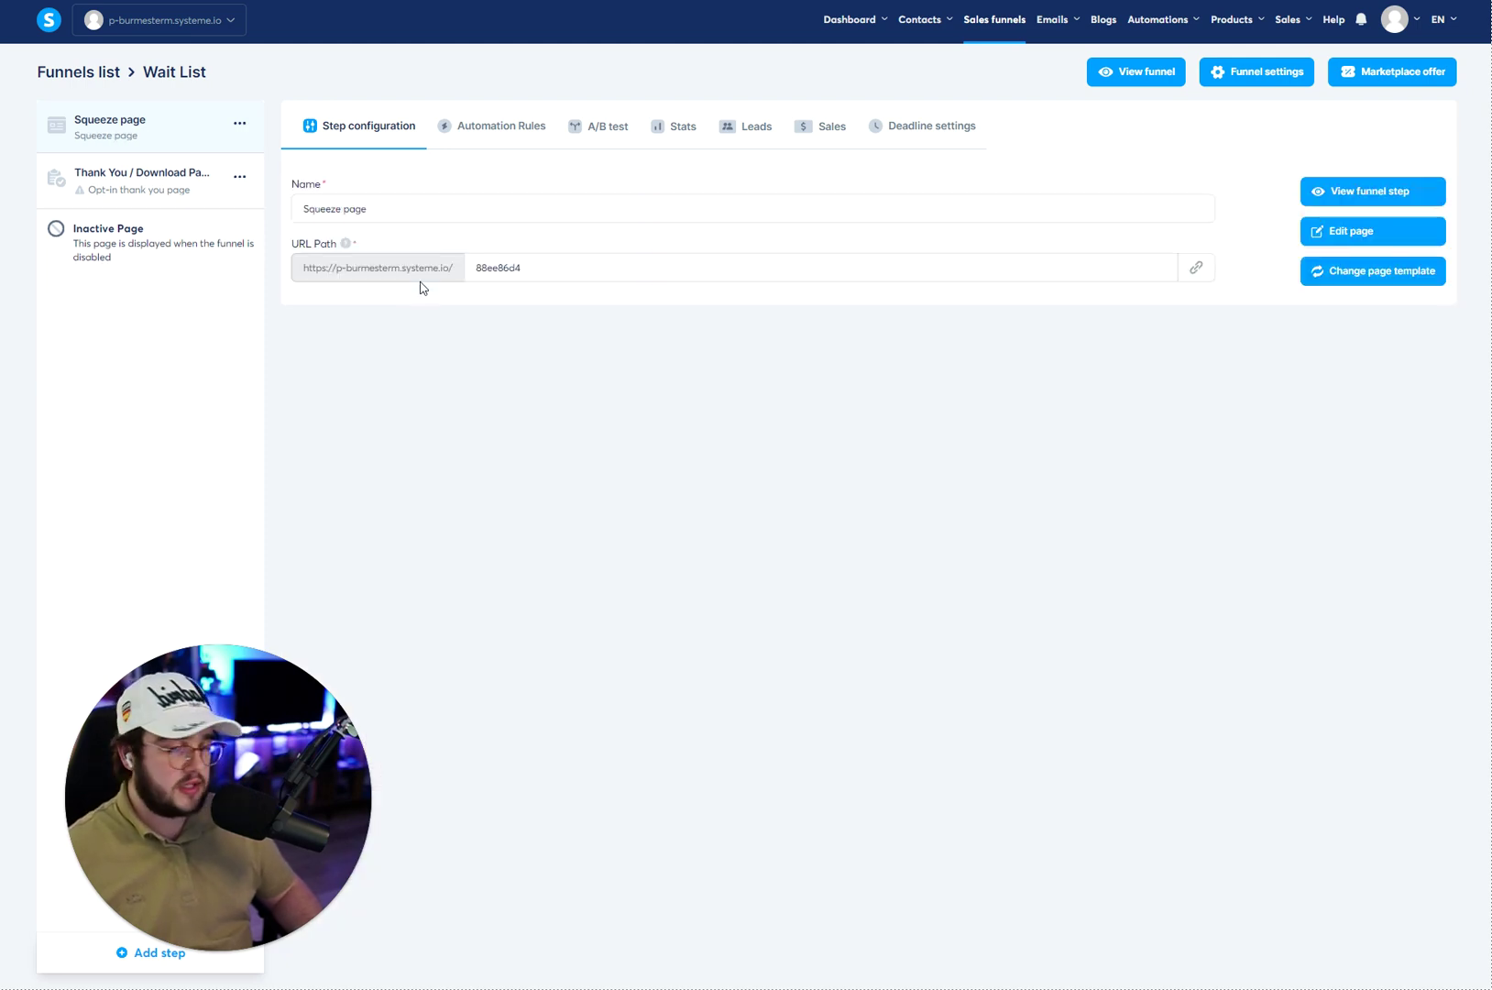
{"action": "left_click", "coordinate": [128, 170]}
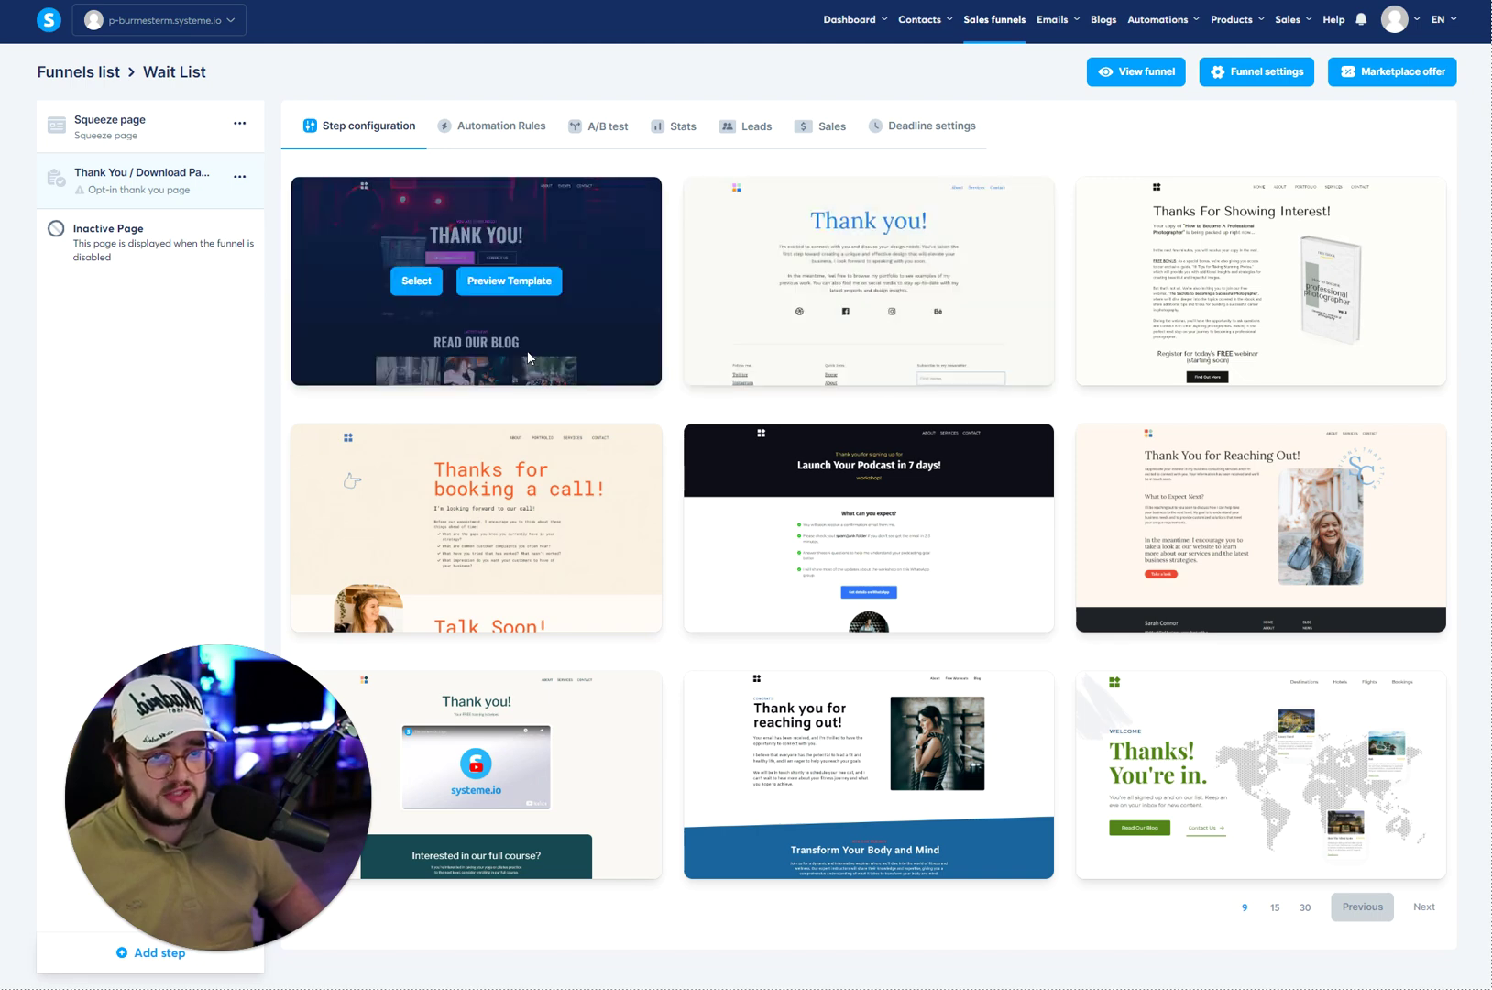
{"action": "left_click", "coordinate": [417, 281]}
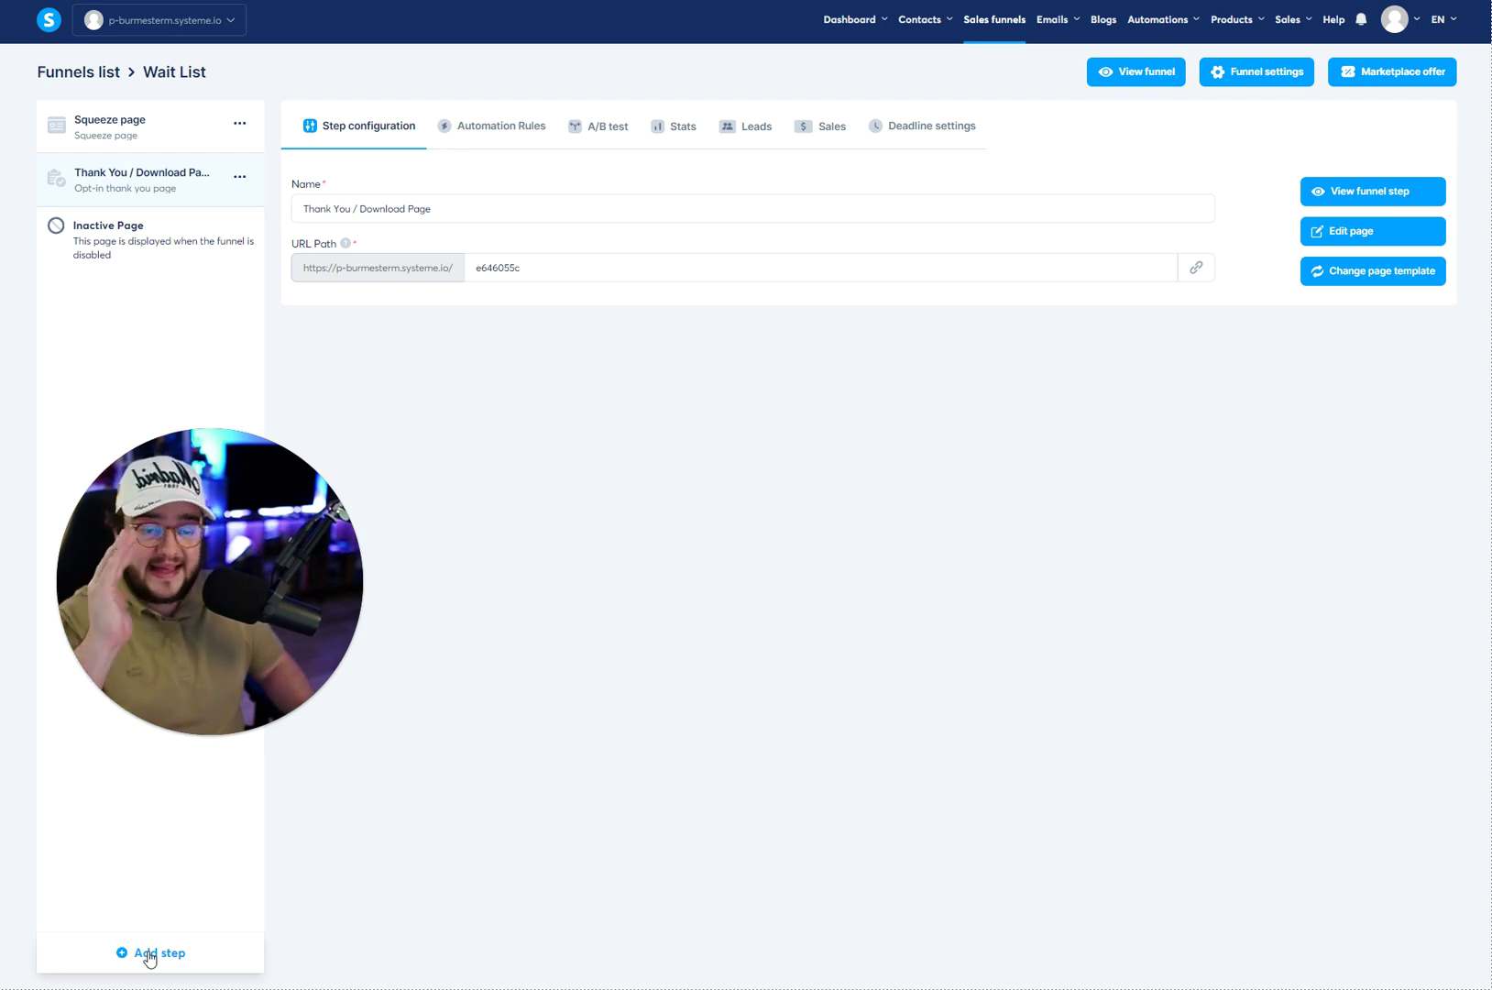
Start a new funnel step named 'exomple' and look through the step types
{"action": "left_click", "coordinate": [149, 956]}
{"action": "left_click", "coordinate": [611, 477]}
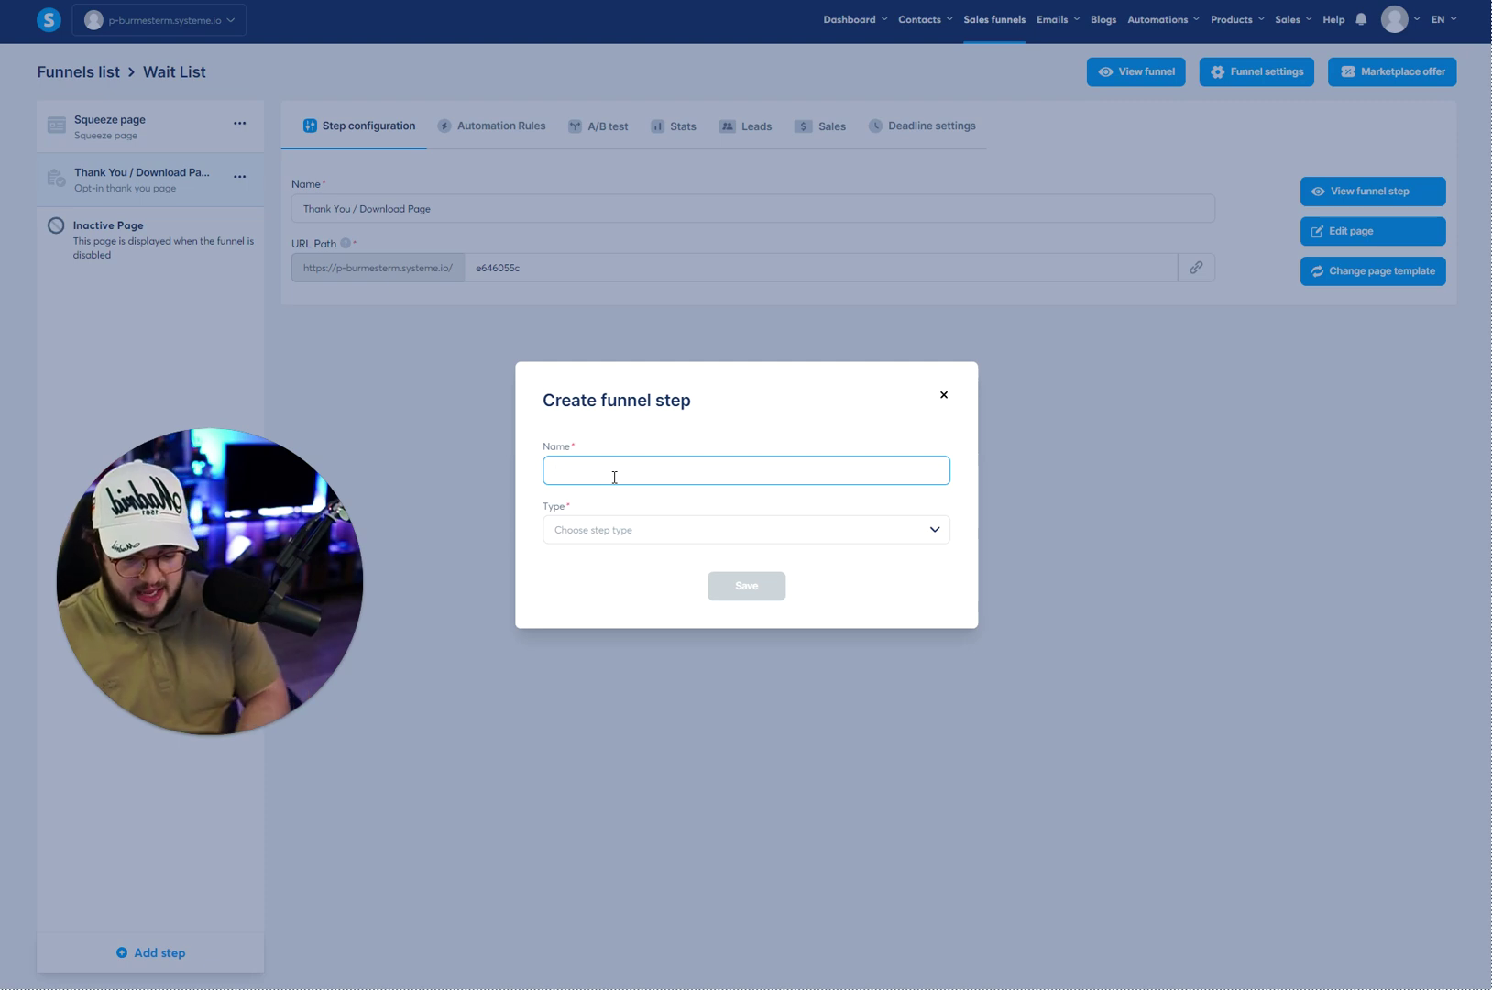
{"action": "type", "text": "exomple"}
{"action": "left_click", "coordinate": [626, 530]}
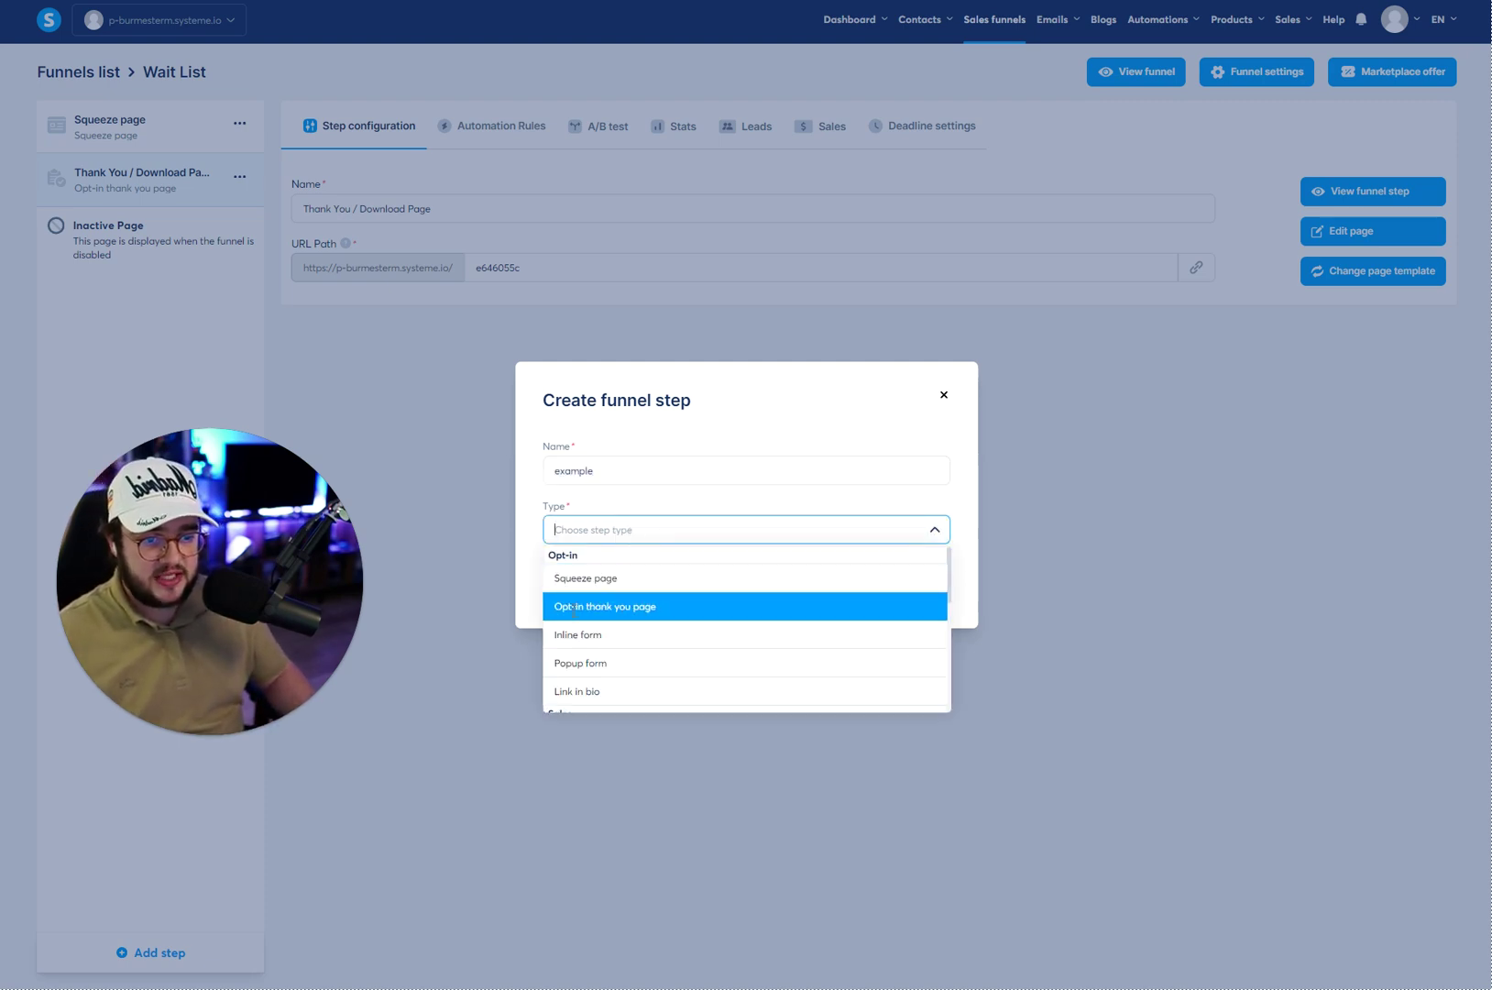
Discard the new step form and open the Squeeze page step's settings
{"action": "left_click", "coordinate": [944, 394]}
{"action": "left_click", "coordinate": [153, 126]}
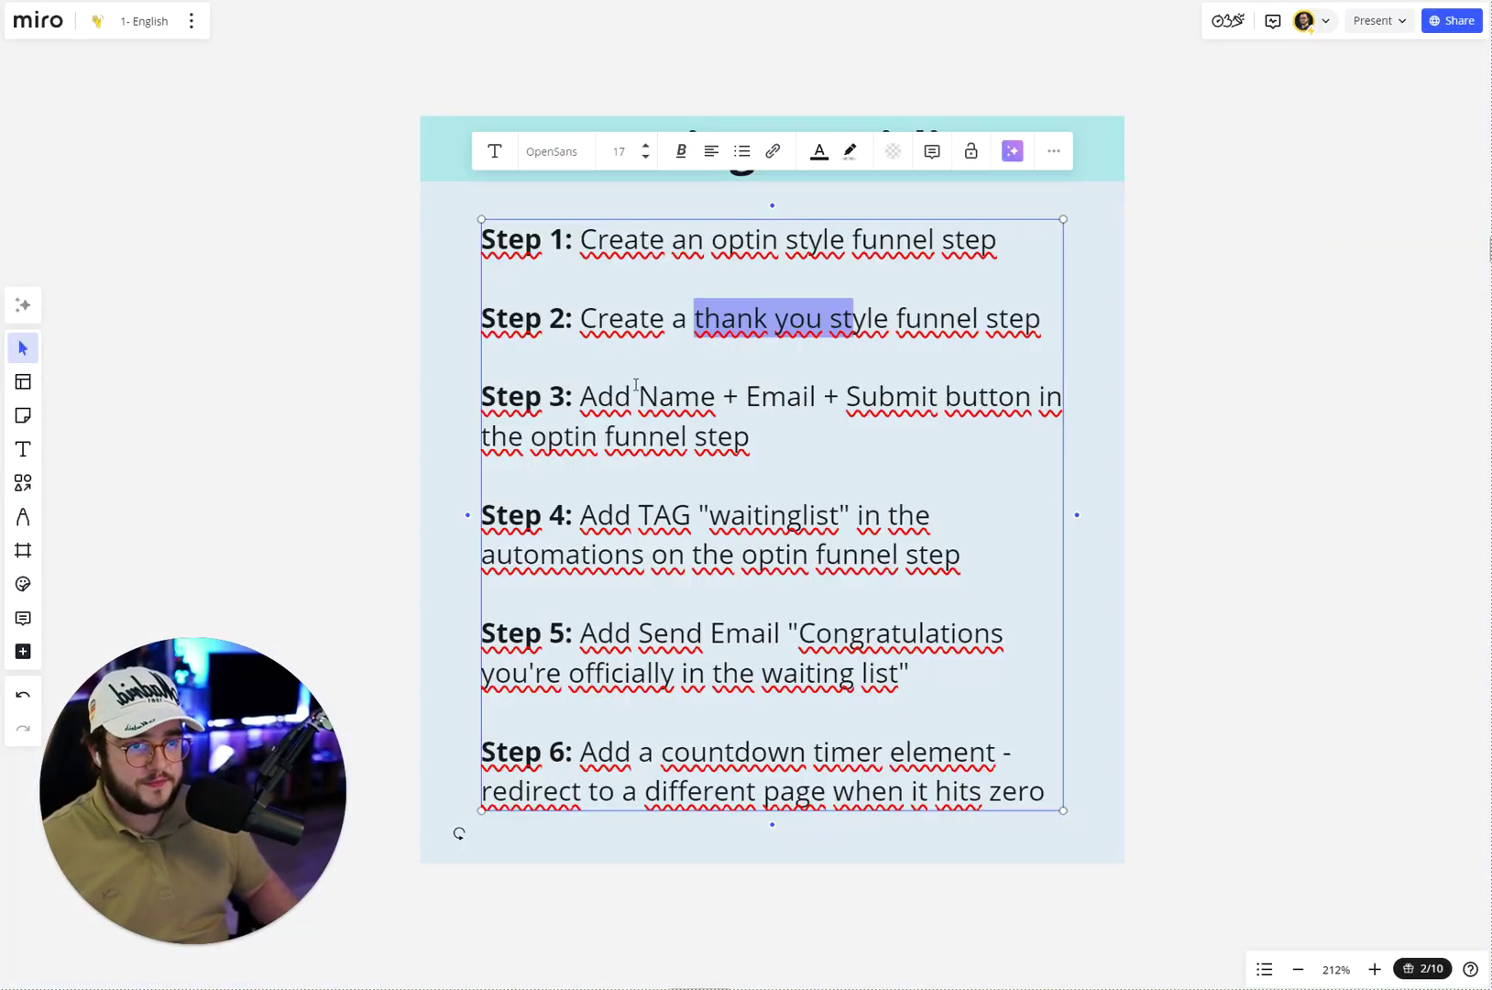
{"action": "left_click_drag", "start_coordinate": [752, 437], "coordinate": [804, 396]}
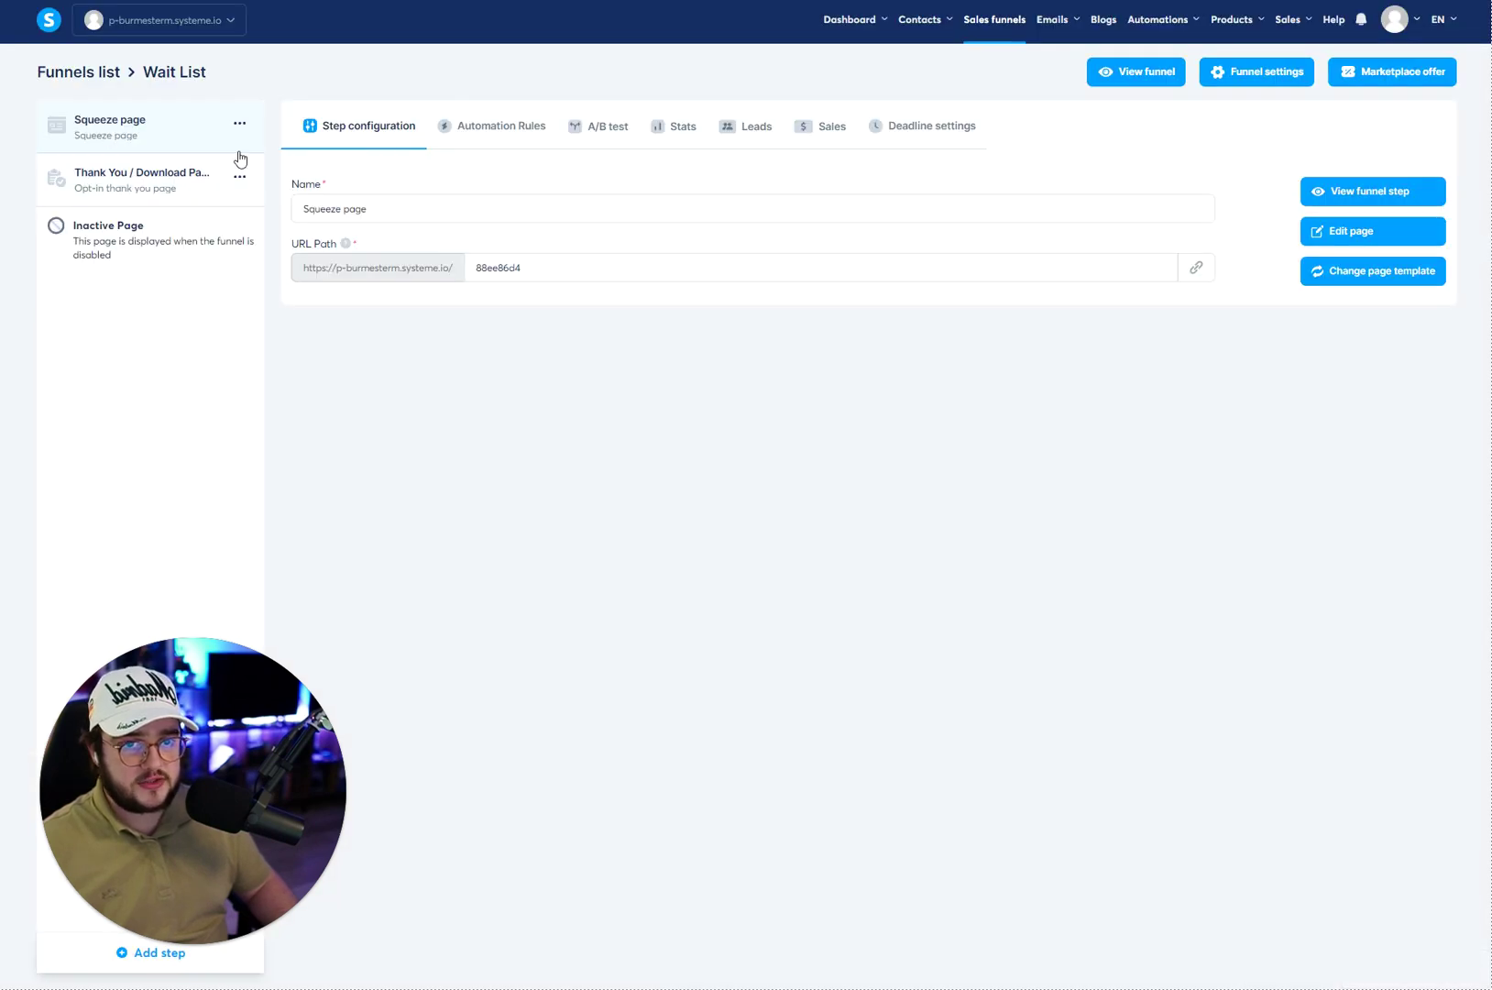
Open the Squeeze page in the editor and delete Popup №2
{"action": "left_click", "coordinate": [1334, 234]}
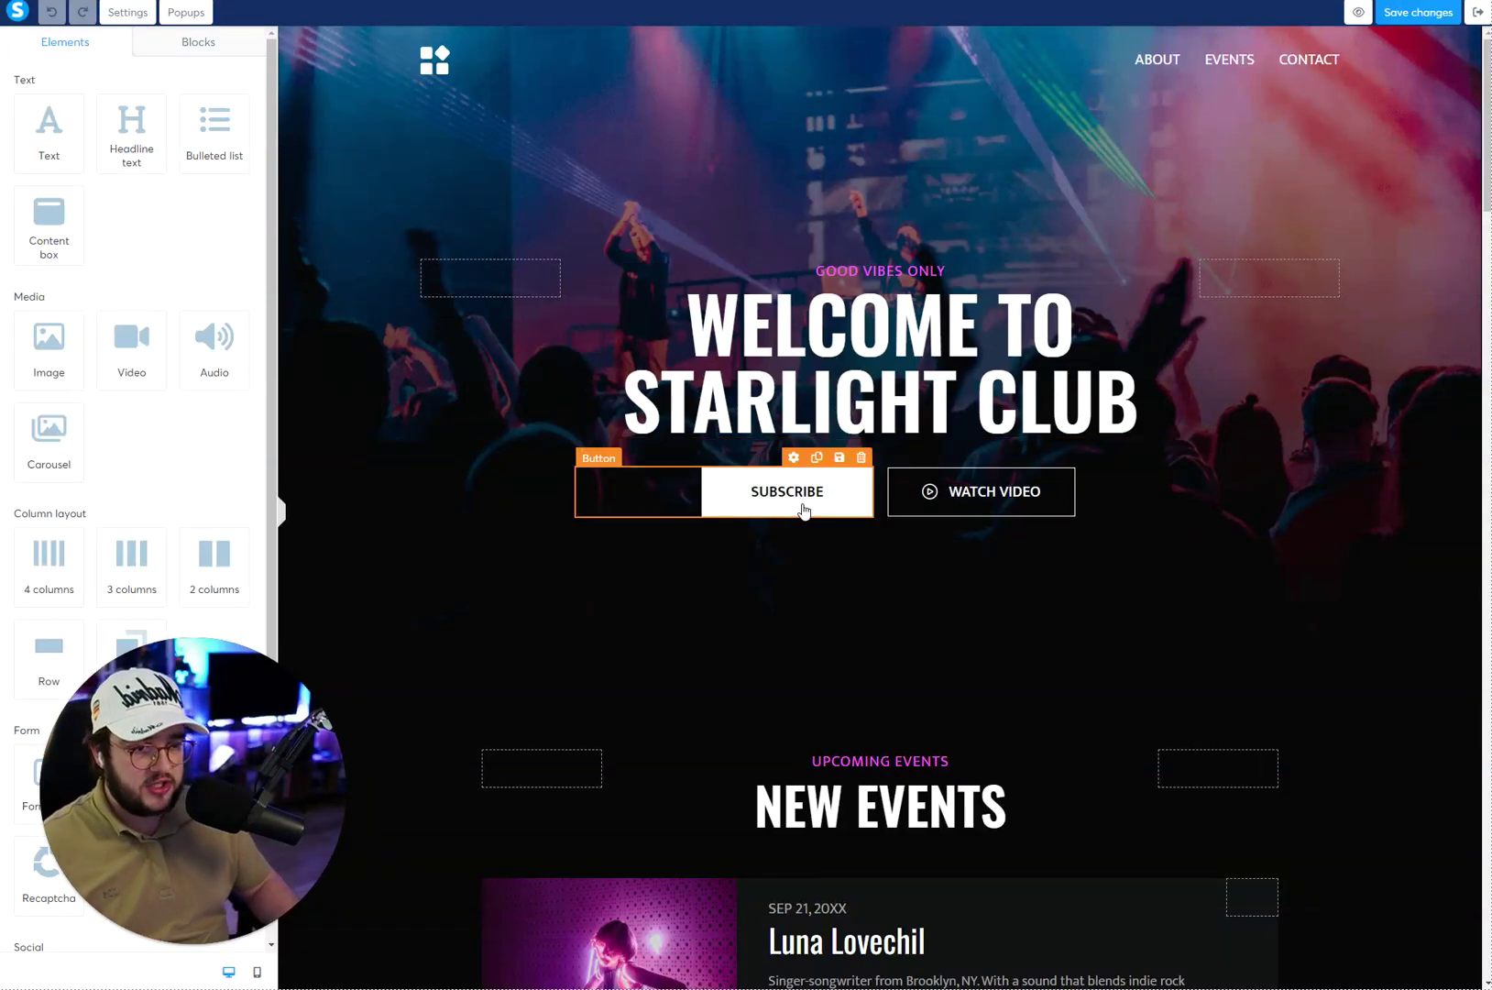
{"action": "left_click", "coordinate": [826, 500]}
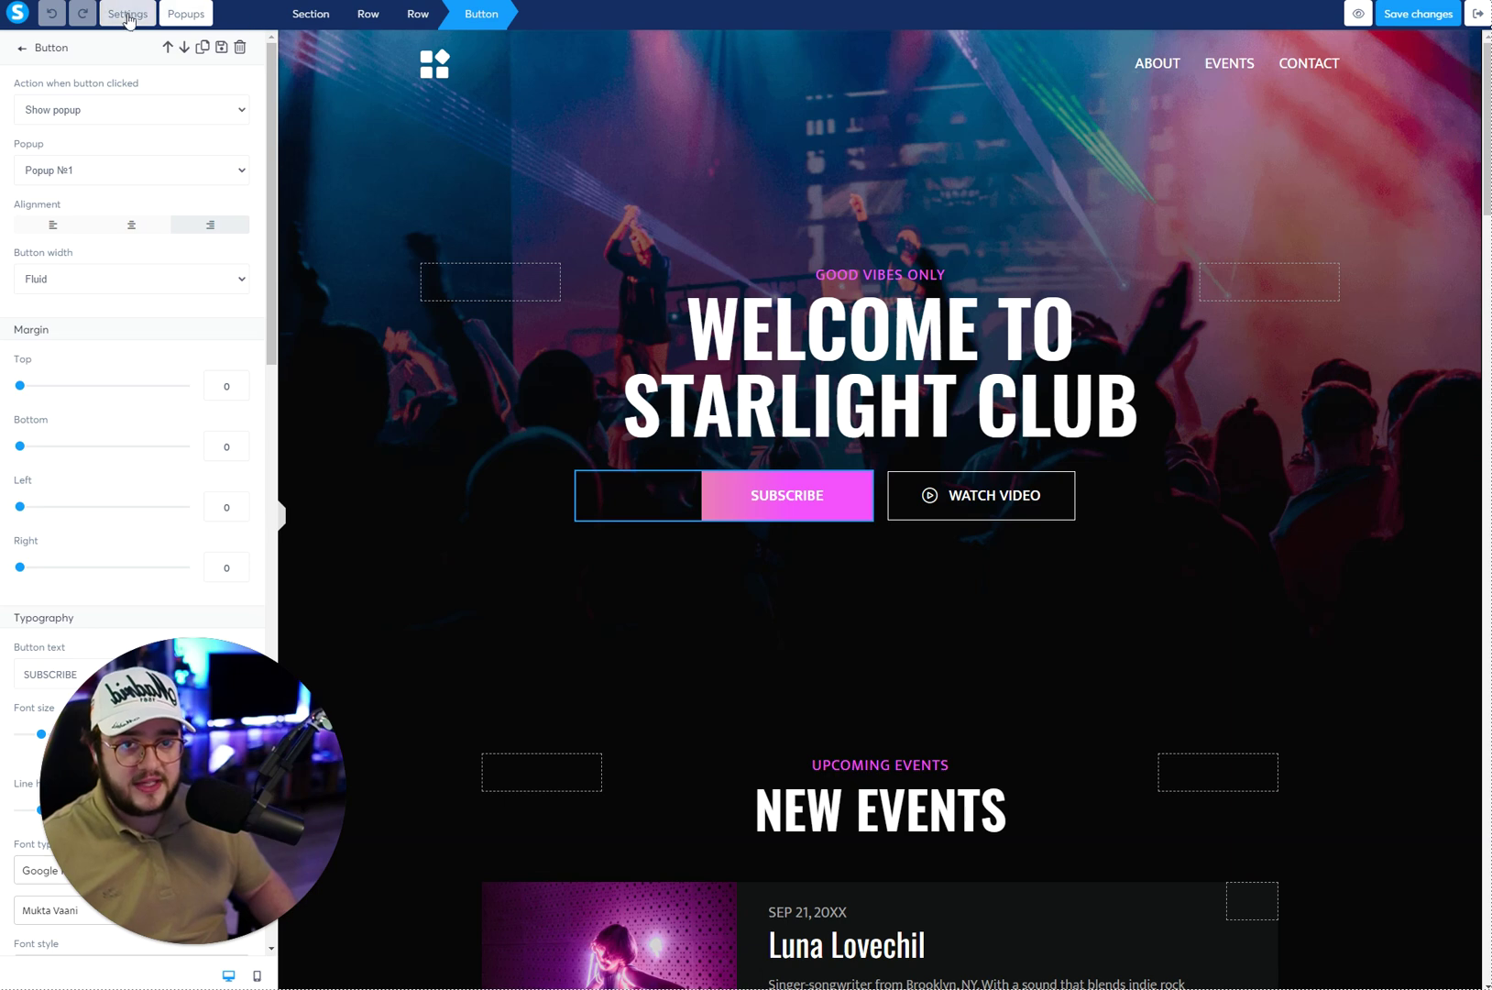
{"action": "left_click", "coordinate": [180, 16]}
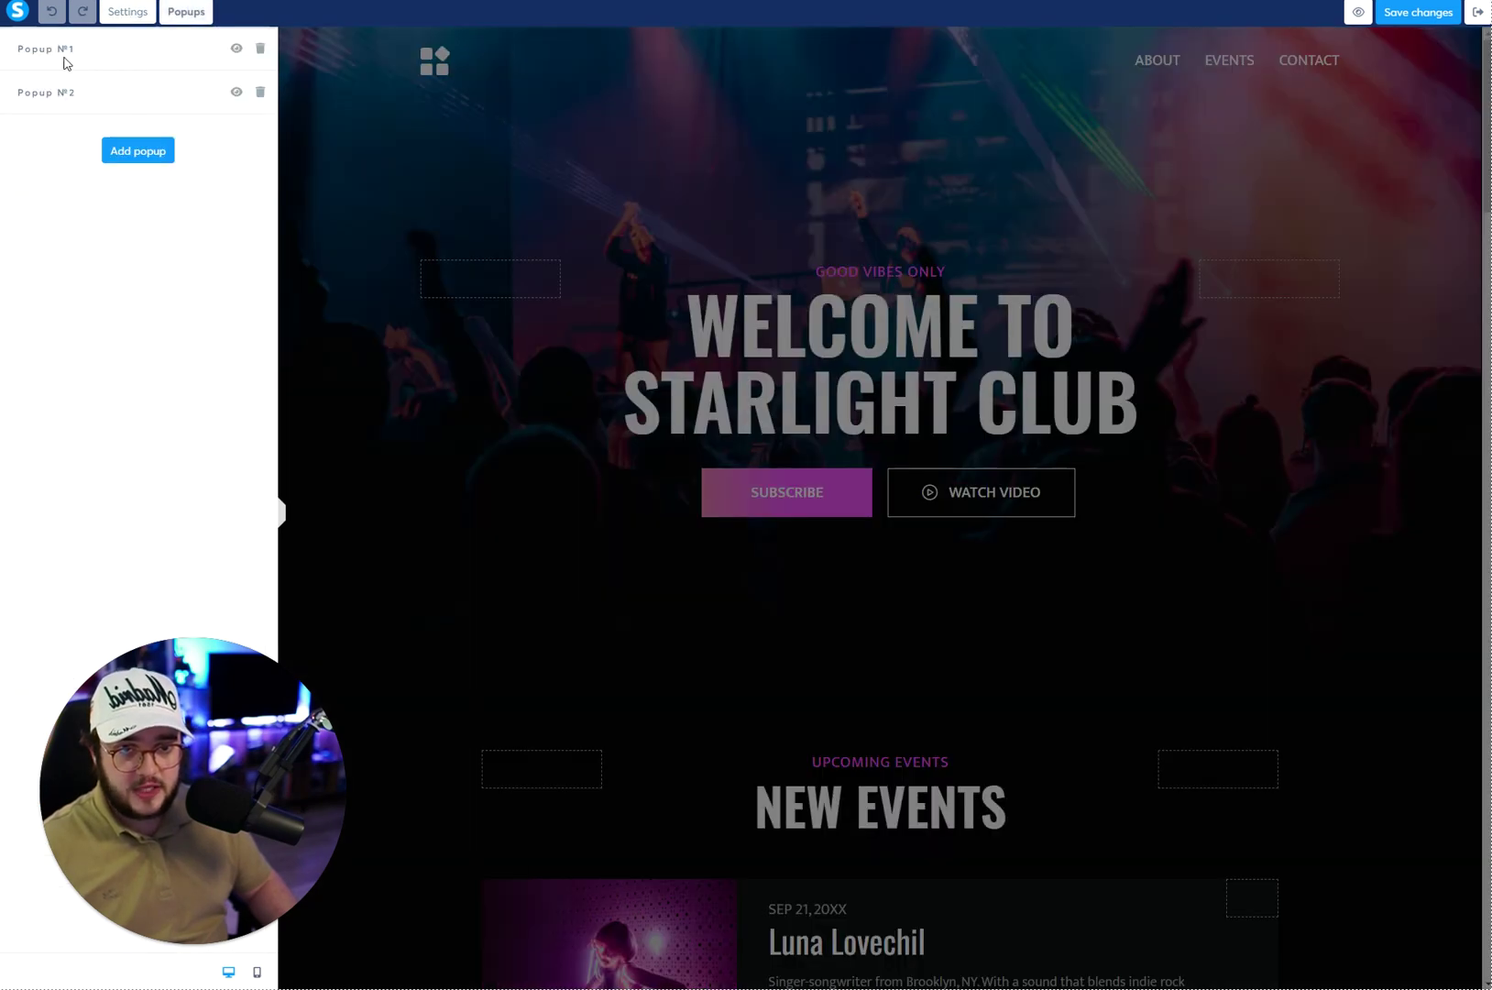
{"action": "left_click", "coordinate": [259, 94]}
In Popup №1, delete the Phone number field and duplicate the Enter Email field
{"action": "left_click", "coordinate": [235, 51]}
{"action": "left_click", "coordinate": [841, 339]}
{"action": "left_click", "coordinate": [697, 461]}
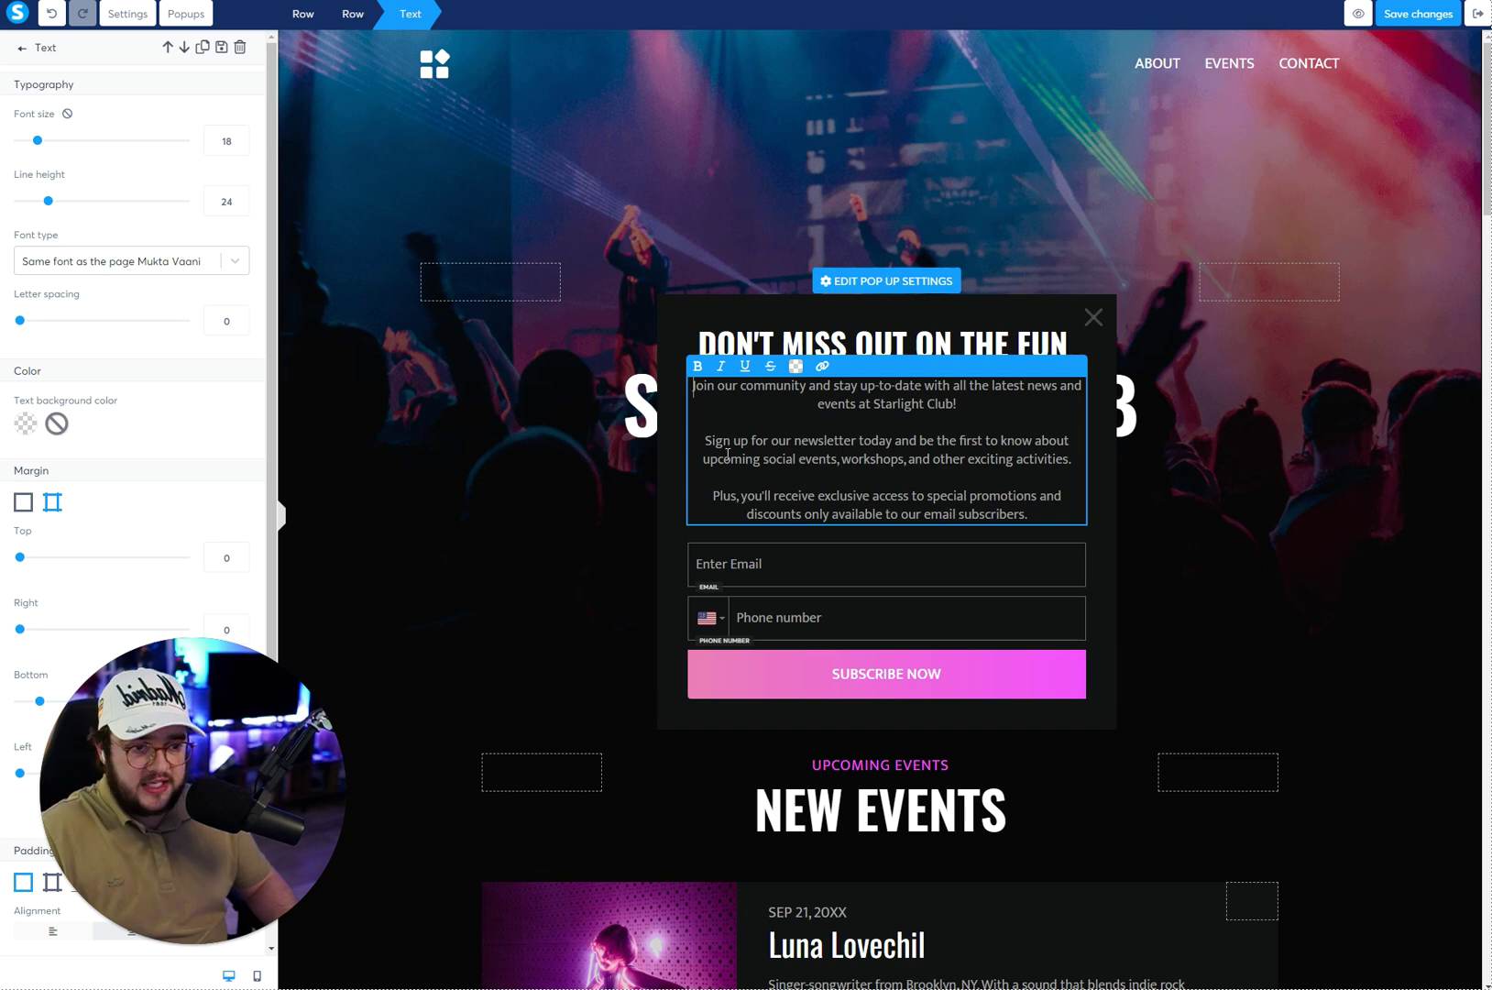
{"action": "left_click", "coordinate": [734, 563]}
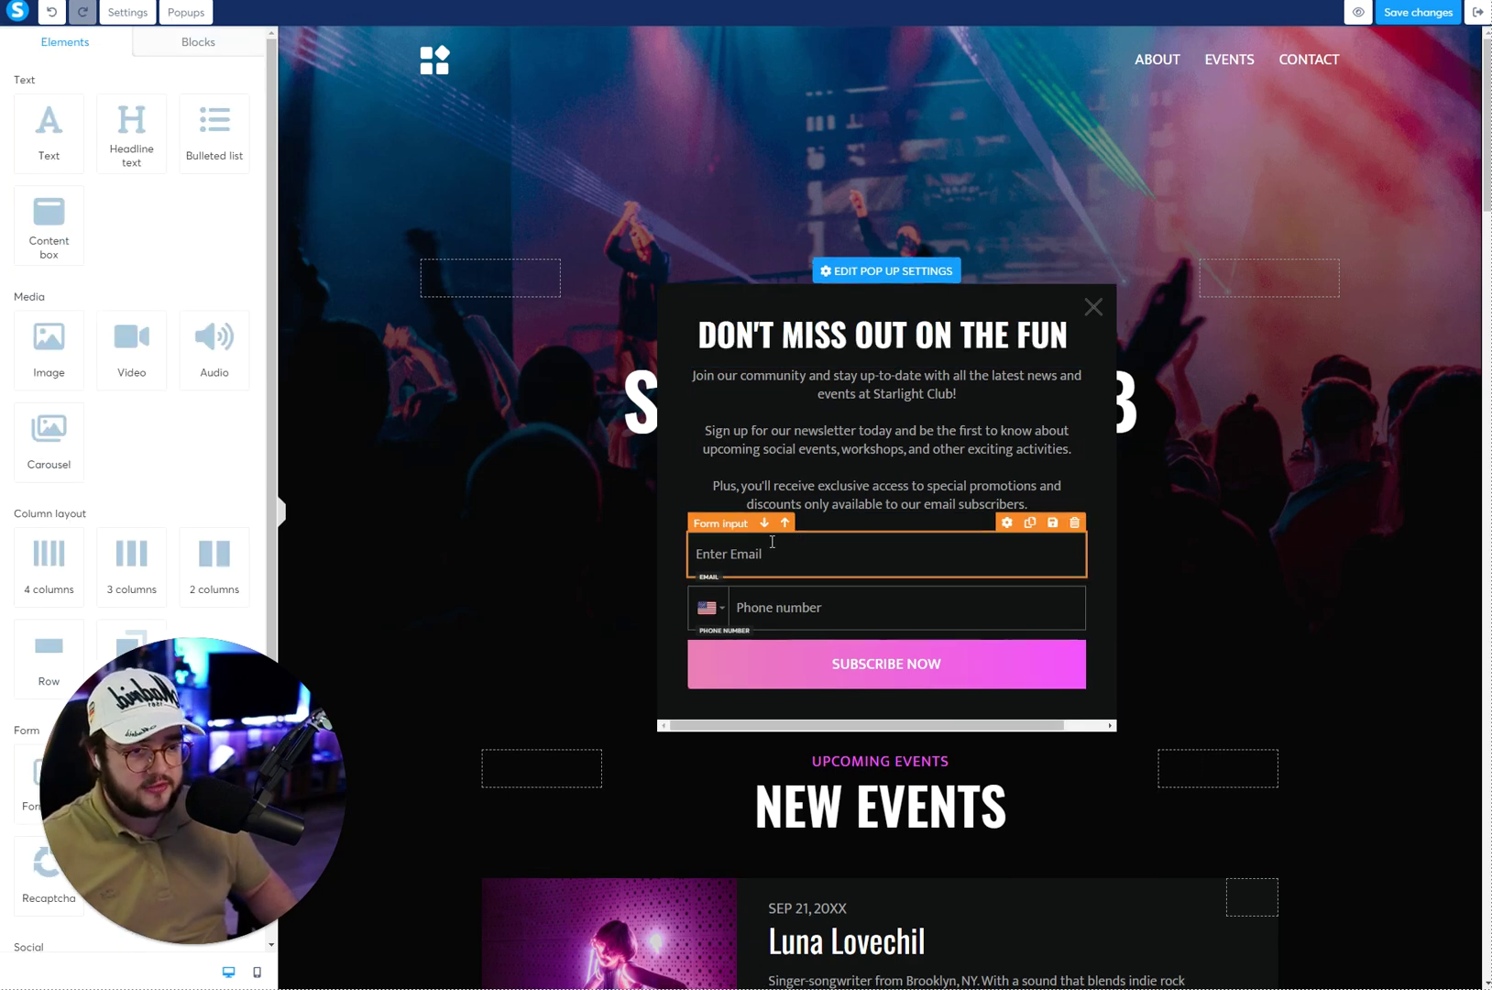
{"action": "left_click", "coordinate": [1074, 577]}
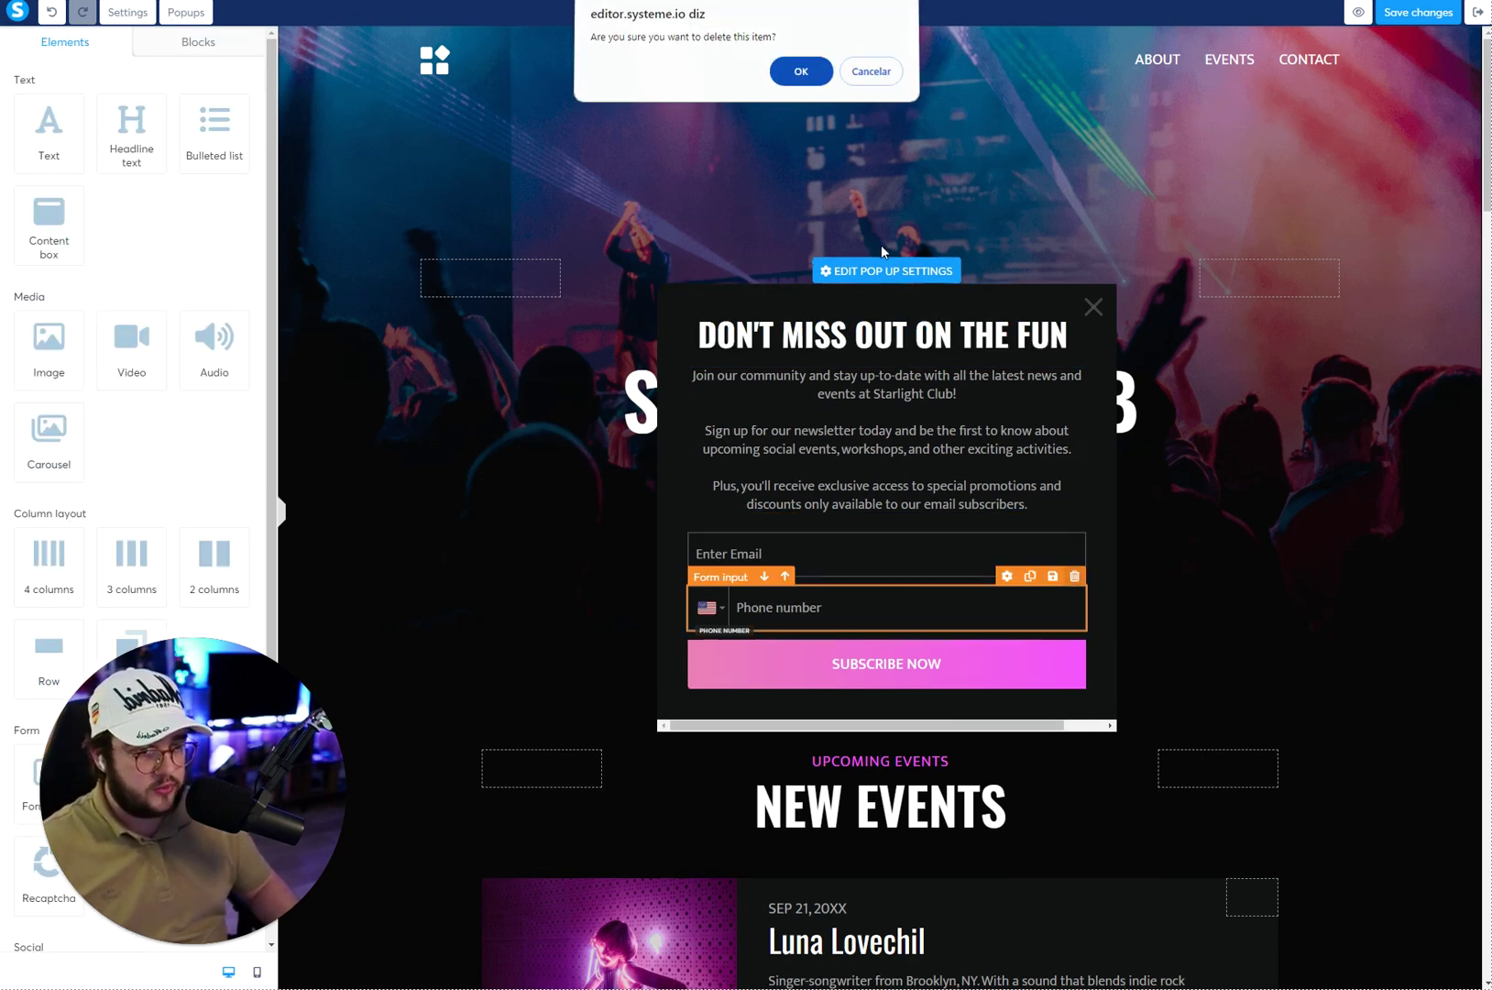
{"action": "left_click", "coordinate": [805, 73]}
{"action": "left_click", "coordinate": [1030, 550]}
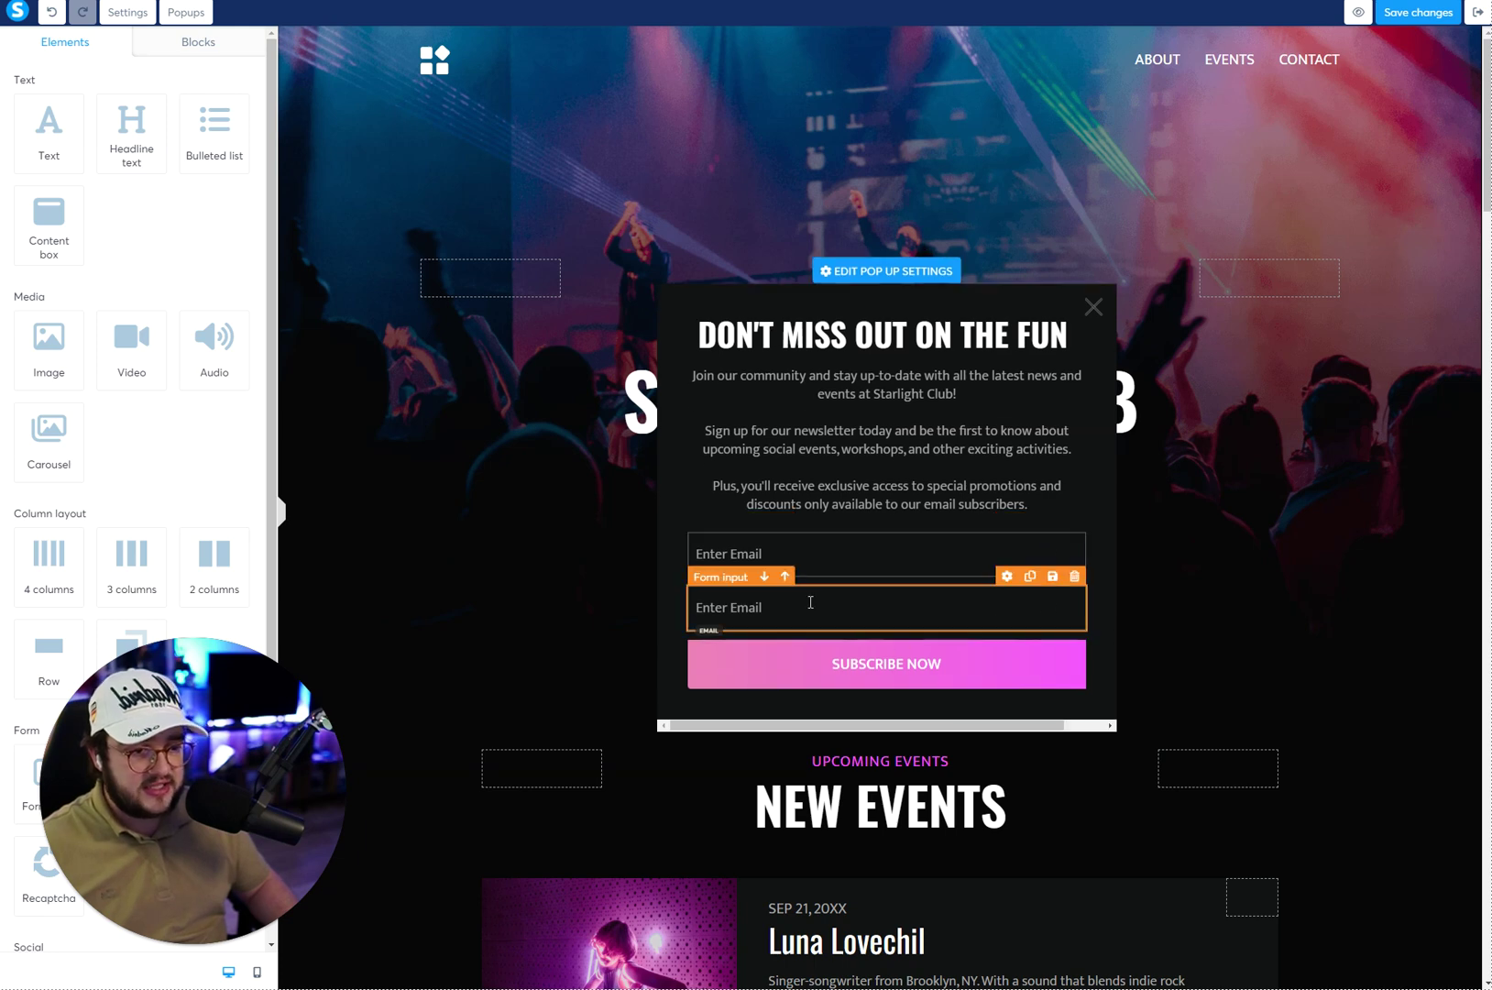
{"action": "left_click", "coordinate": [719, 529]}
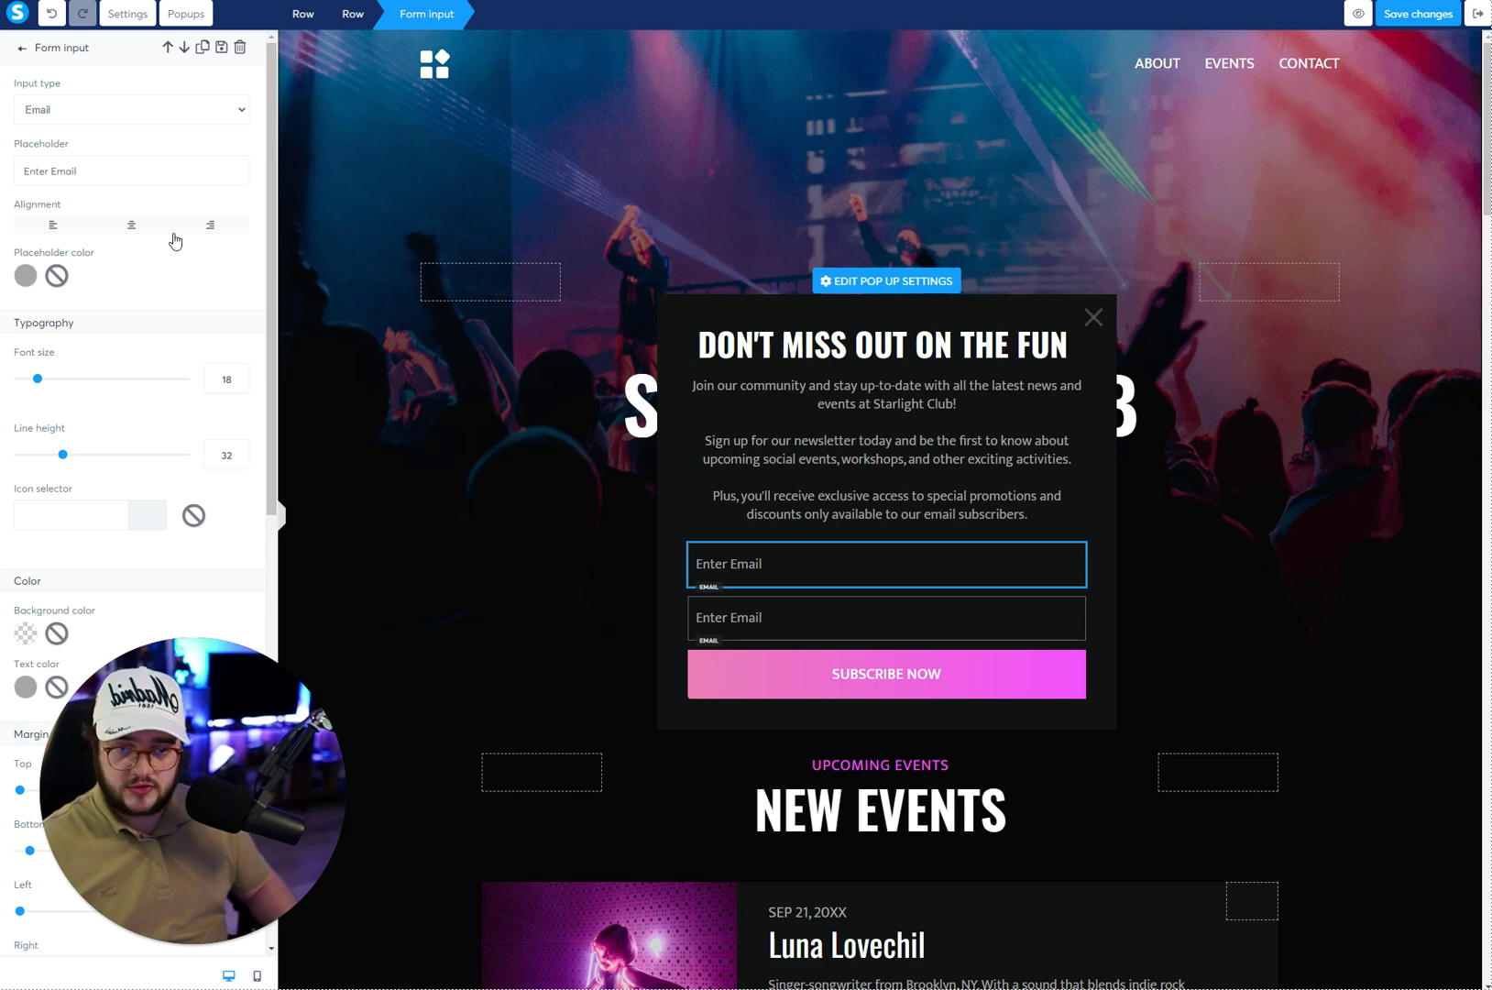
{"action": "left_click", "coordinate": [776, 614]}
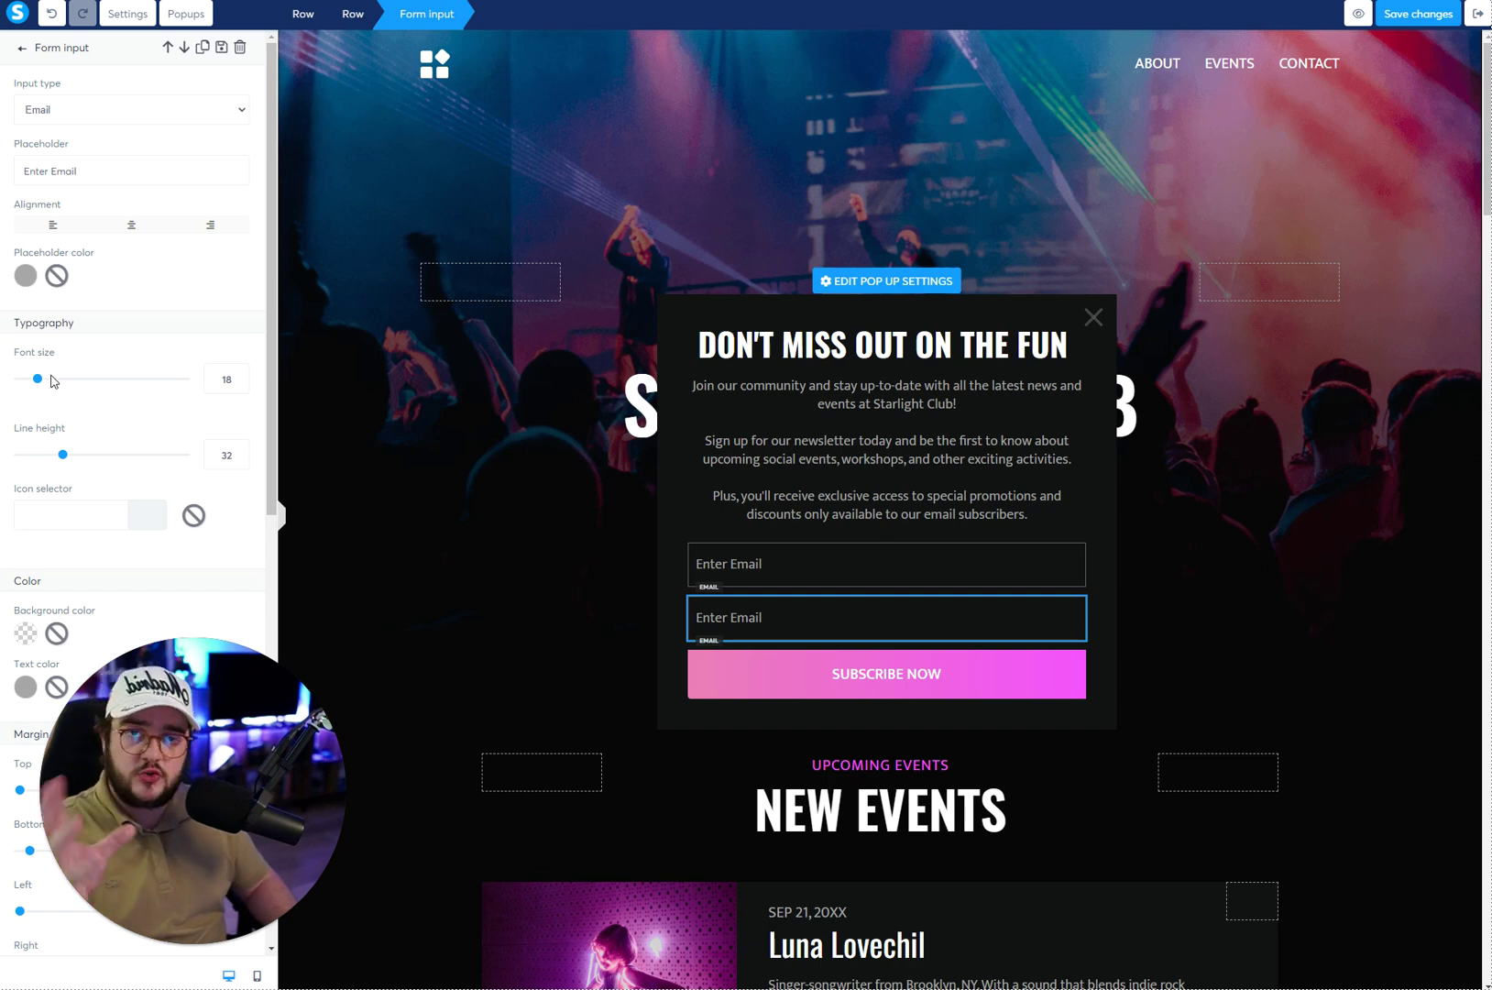
{"action": "left_click", "coordinate": [799, 564]}
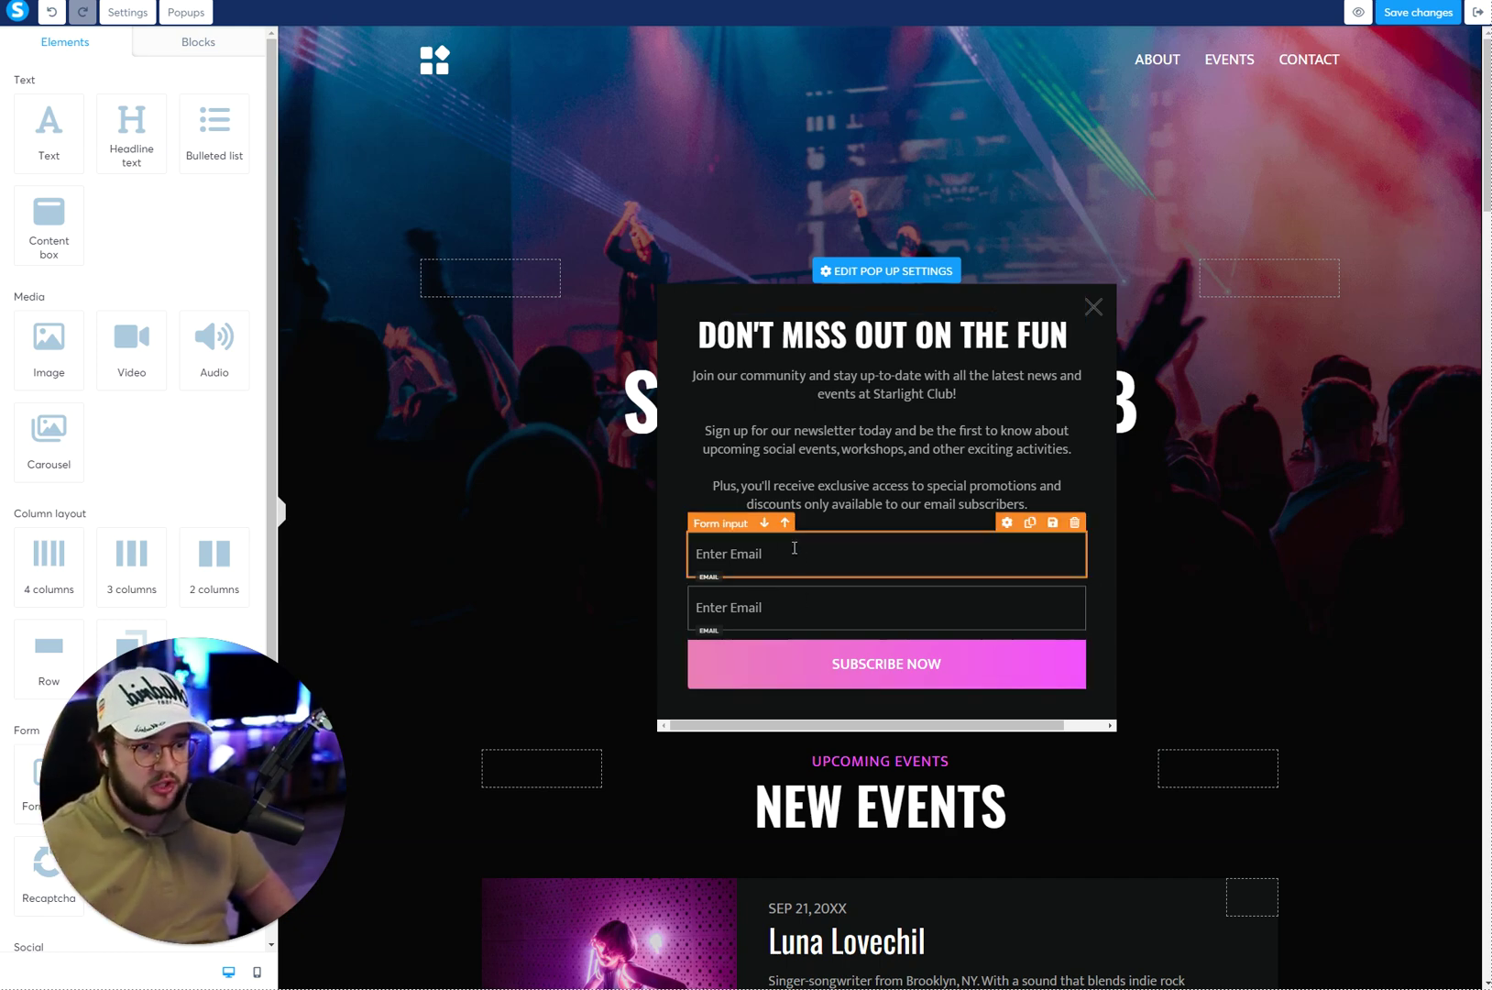
Make the popup's first field a First name input with placeholder 'First Name'
{"action": "left_click", "coordinate": [798, 562]}
{"action": "left_click", "coordinate": [88, 114]}
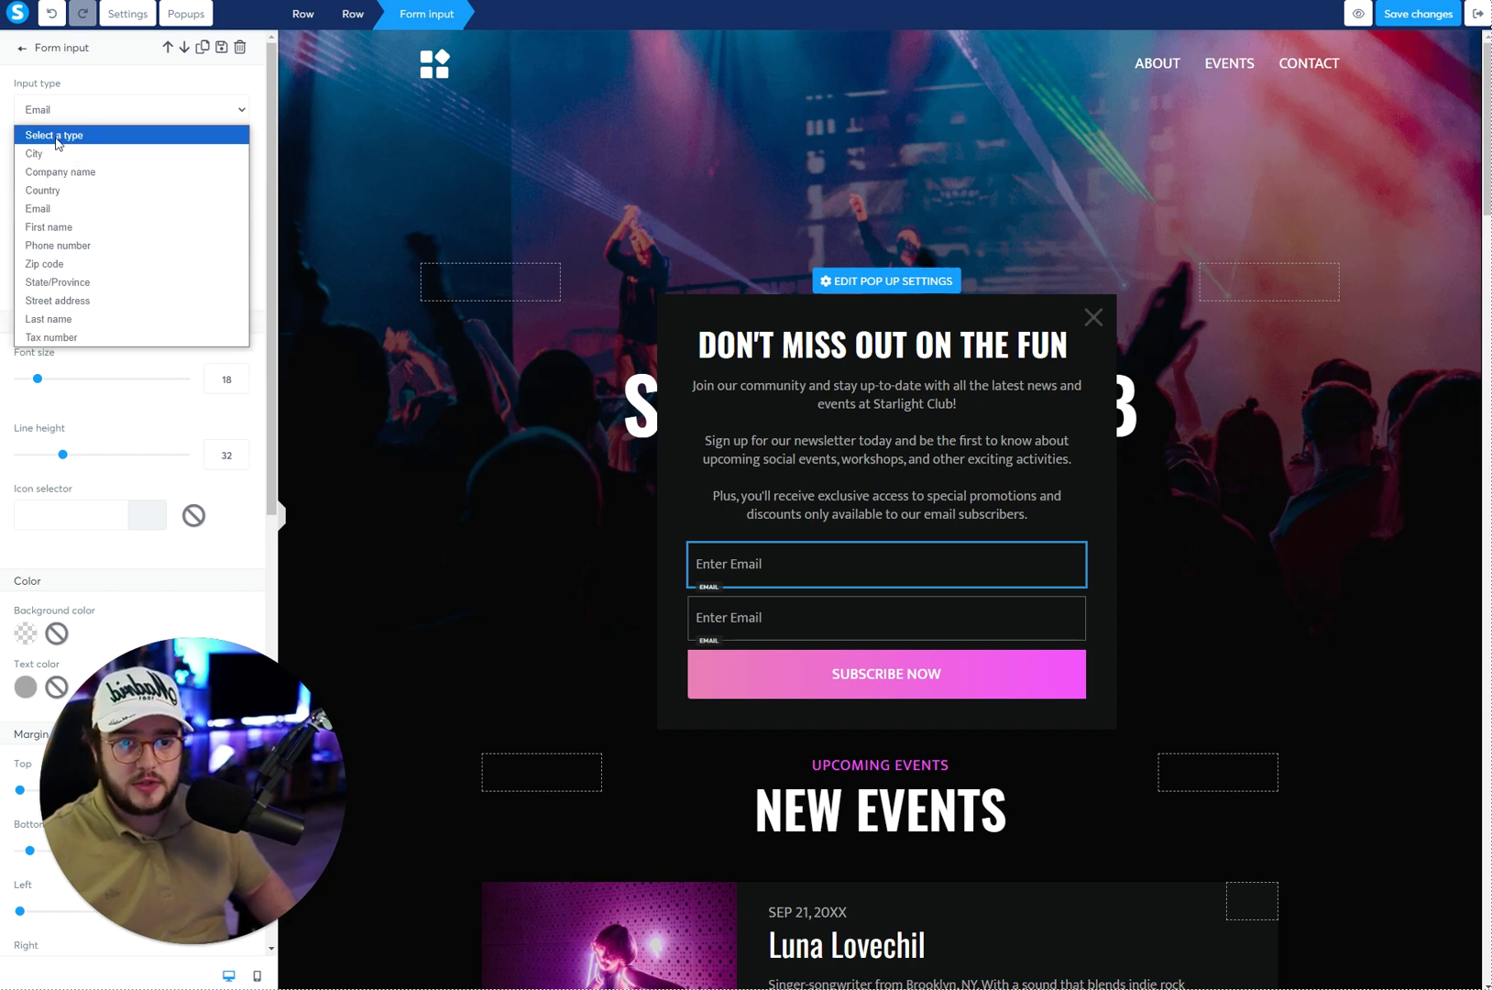
{"action": "left_click", "coordinate": [56, 227]}
{"action": "left_click_drag", "start_coordinate": [24, 171], "coordinate": [67, 167]}
{"action": "type", "text": "First Name"}
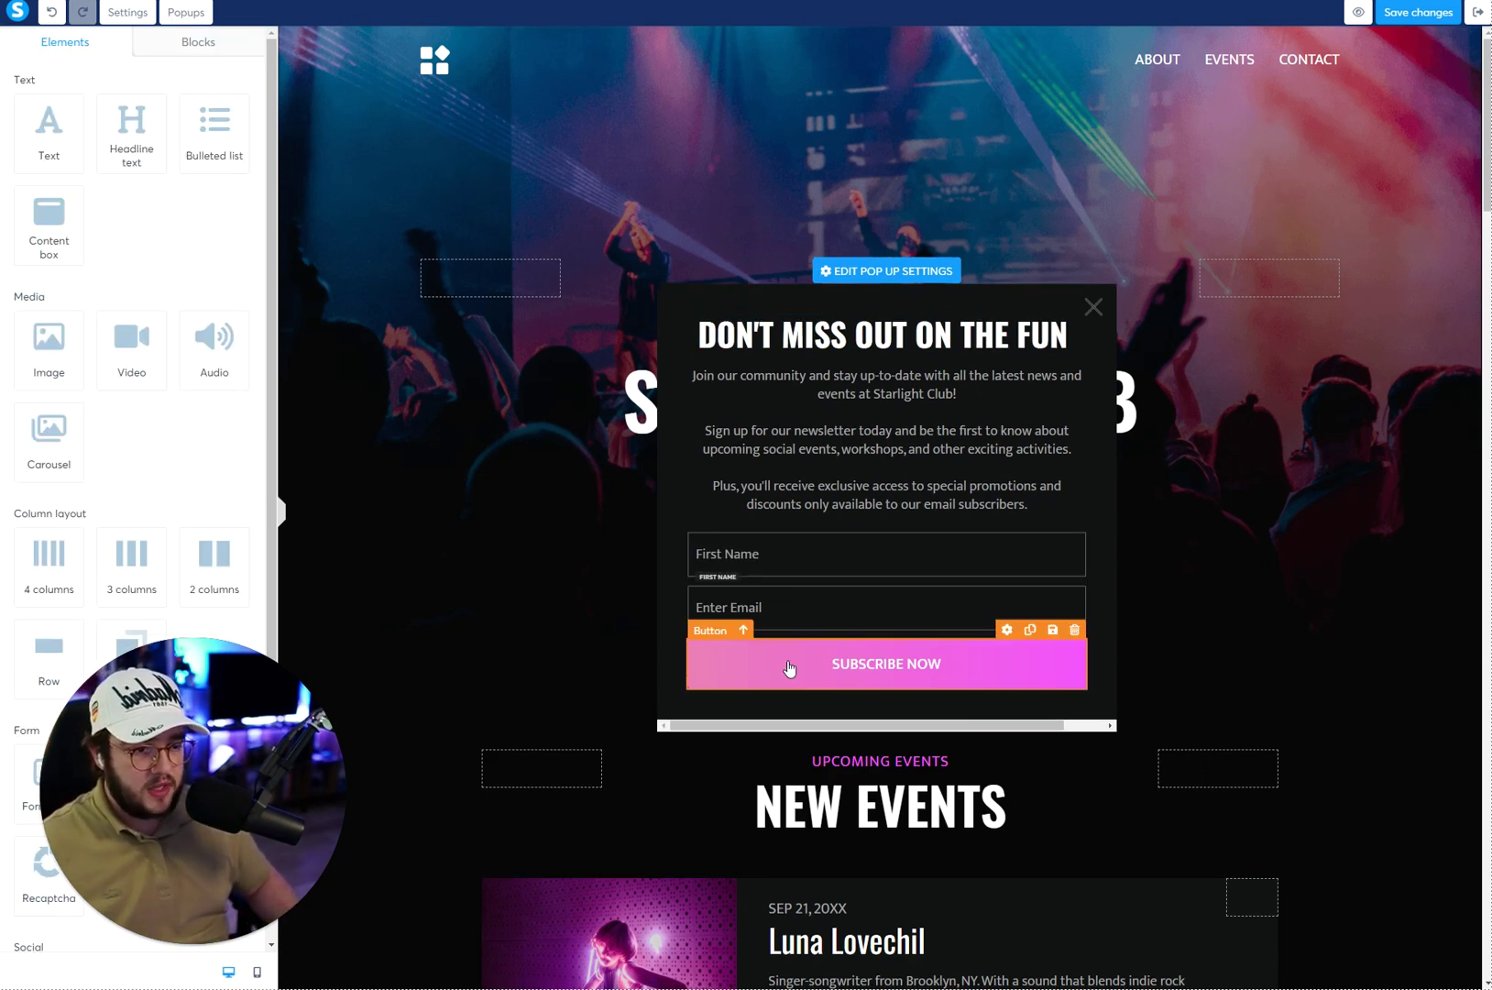
Set the Subscribe Now button's action to Submit form and save the page
{"action": "left_click", "coordinate": [789, 667]}
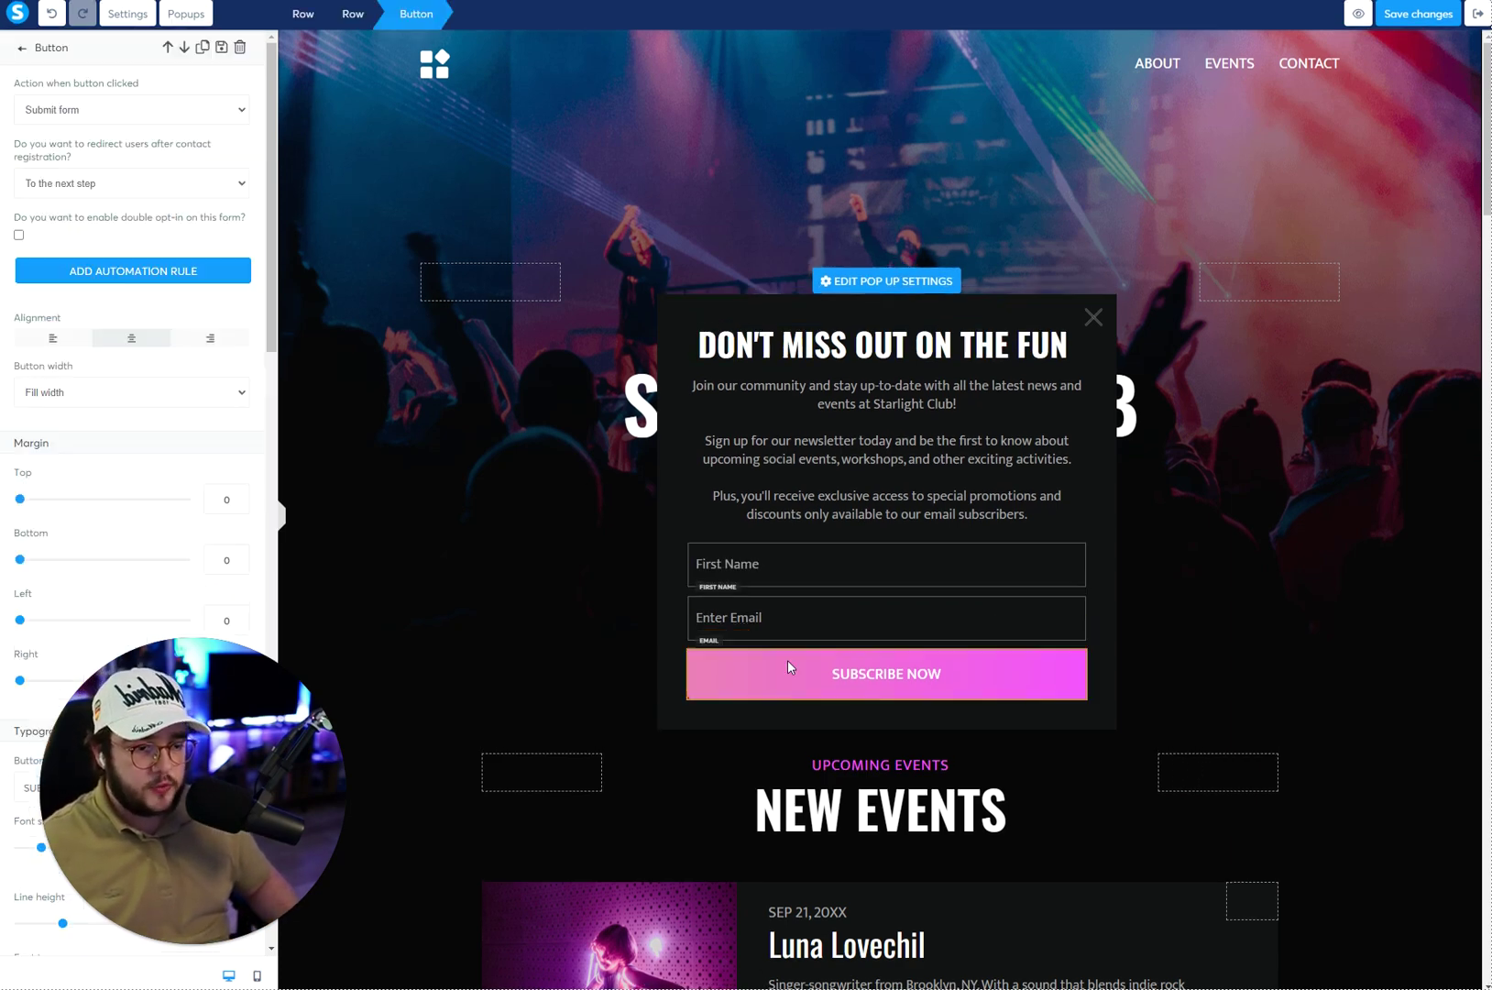
{"action": "left_click", "coordinate": [57, 112]}
{"action": "left_click", "coordinate": [65, 140]}
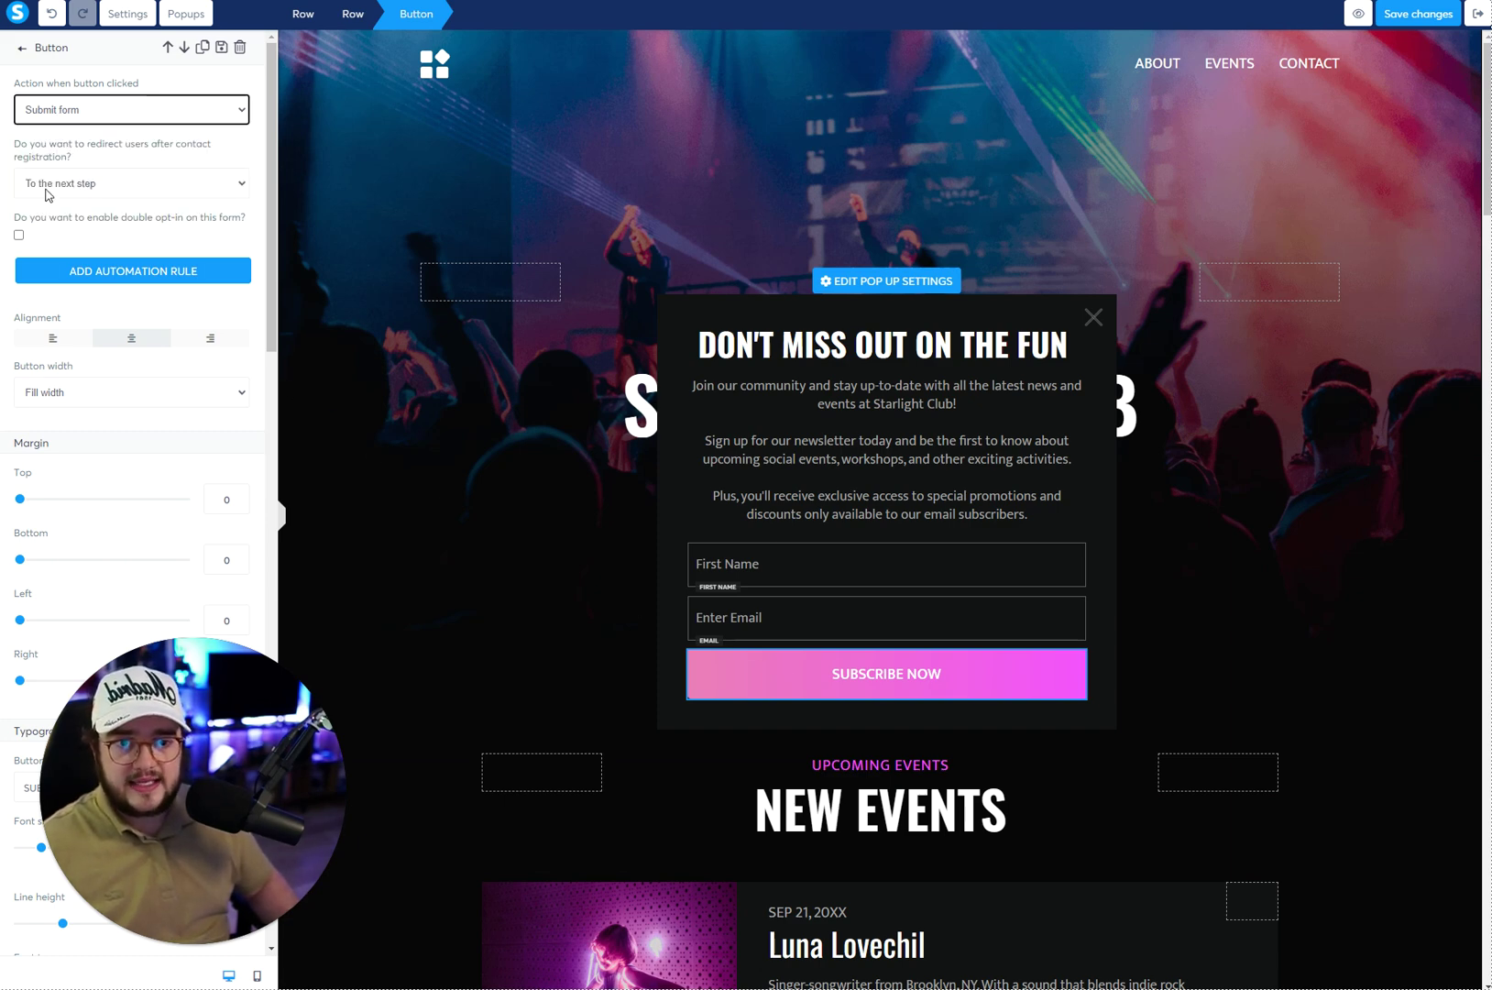
{"action": "left_click", "coordinate": [1419, 18]}
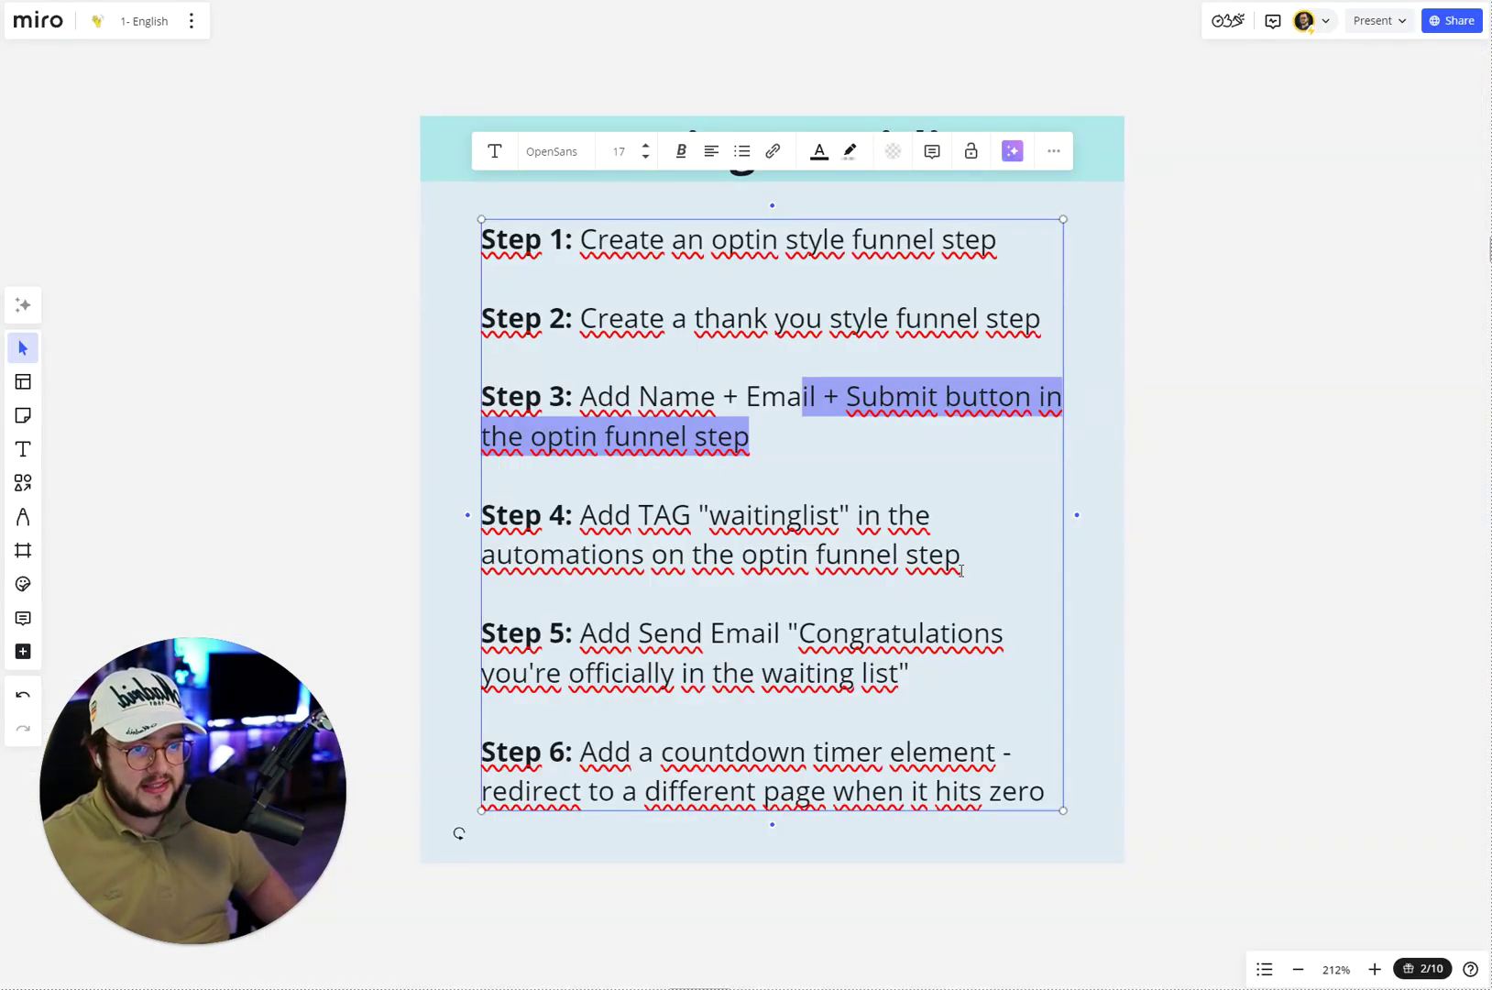
{"action": "left_click_drag", "start_coordinate": [961, 570], "coordinate": [478, 515]}
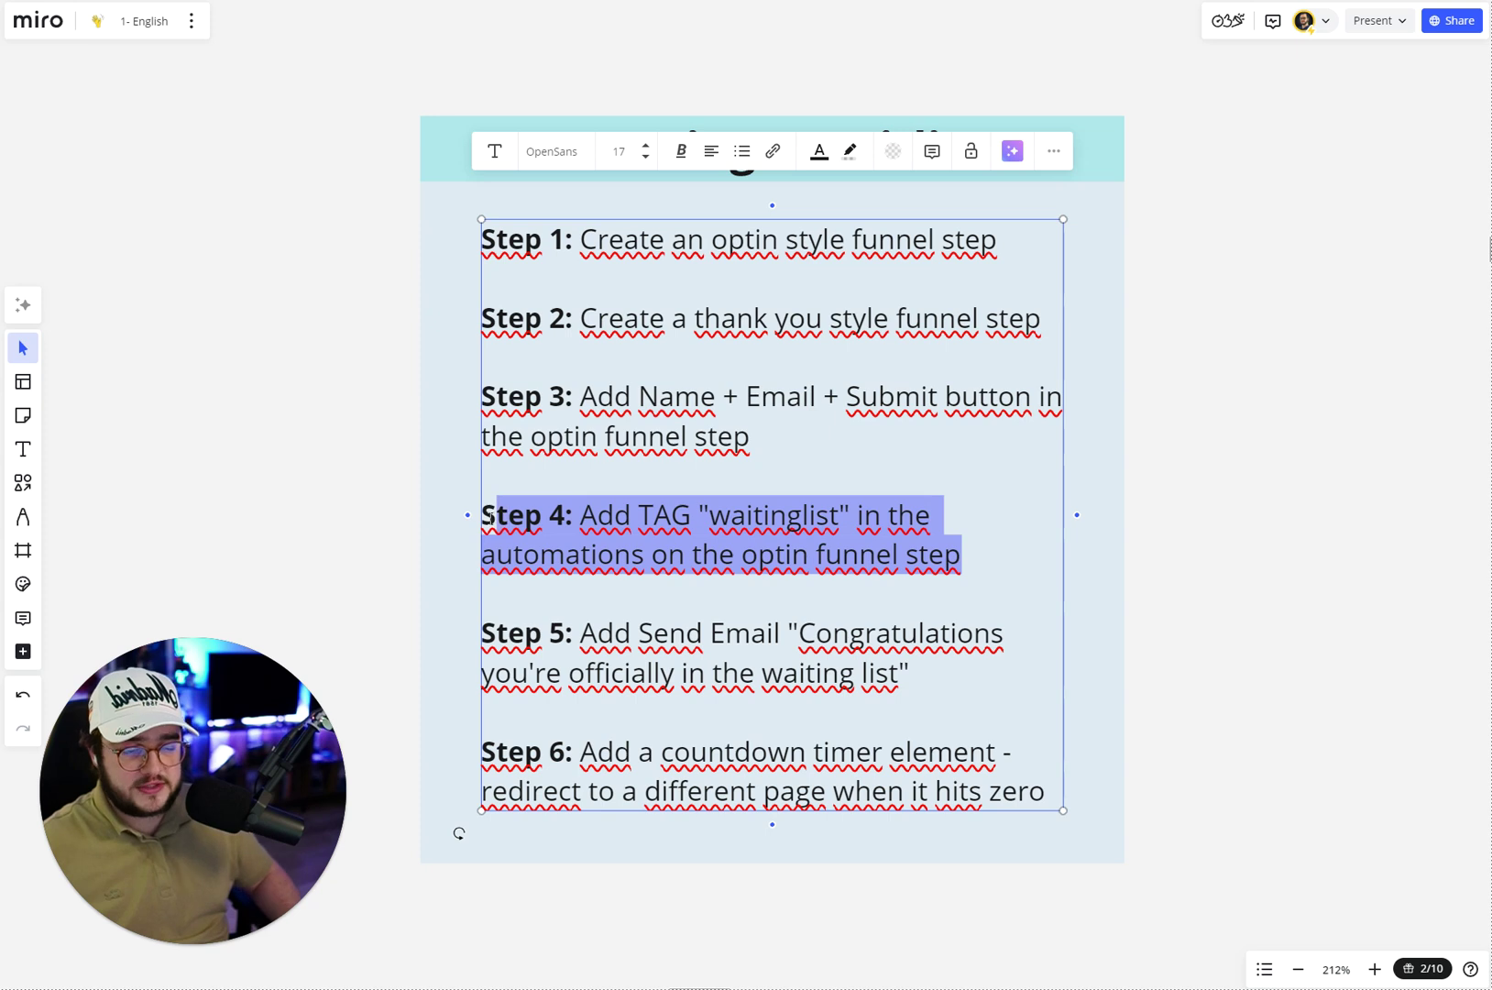
{"action": "double_click", "coordinate": [786, 511]}
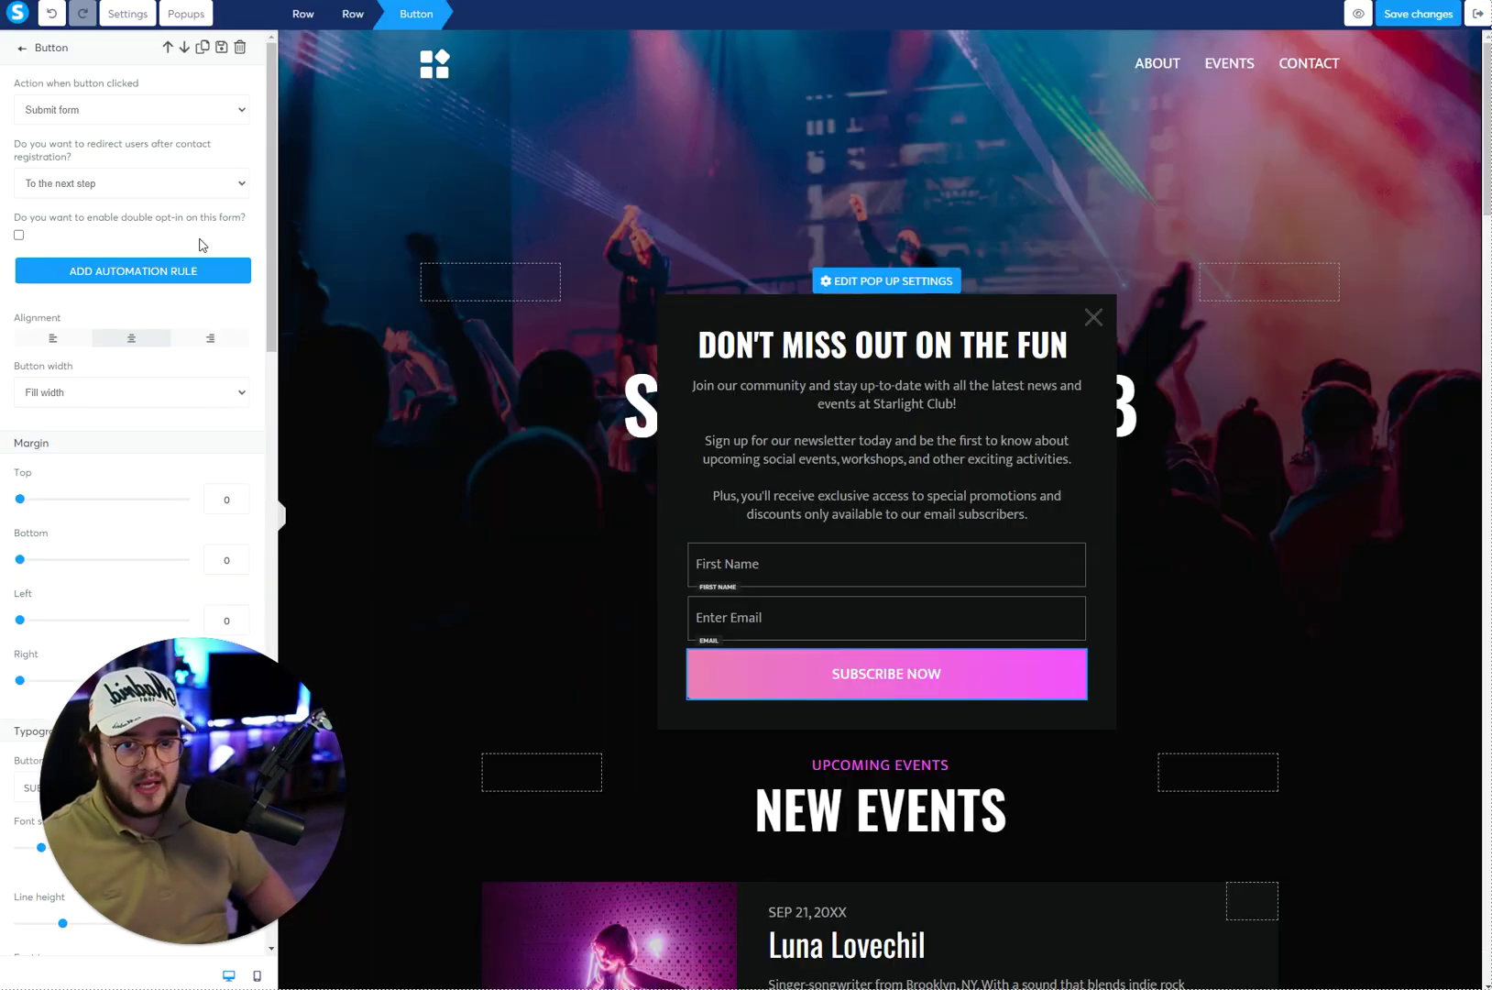
Start a Subscribe Now button rule with an Add a tag action for 'waitinglist'
{"action": "left_click", "coordinate": [822, 689]}
{"action": "left_click", "coordinate": [855, 674]}
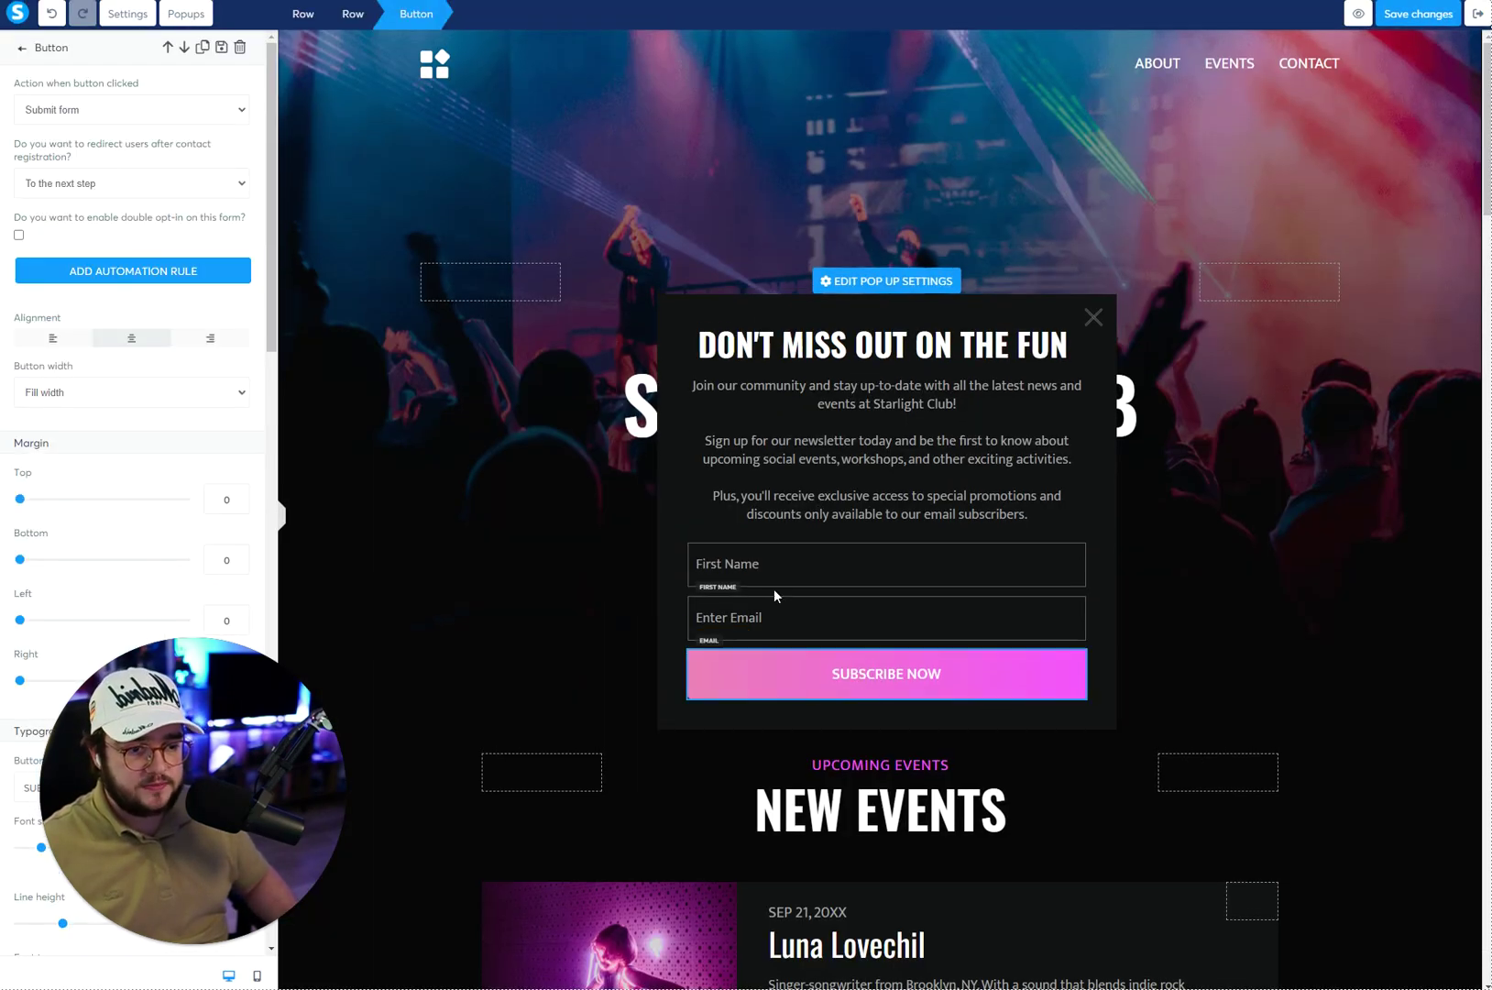
{"action": "left_click", "coordinate": [140, 275]}
{"action": "left_click", "coordinate": [742, 519]}
{"action": "left_click", "coordinate": [503, 197]}
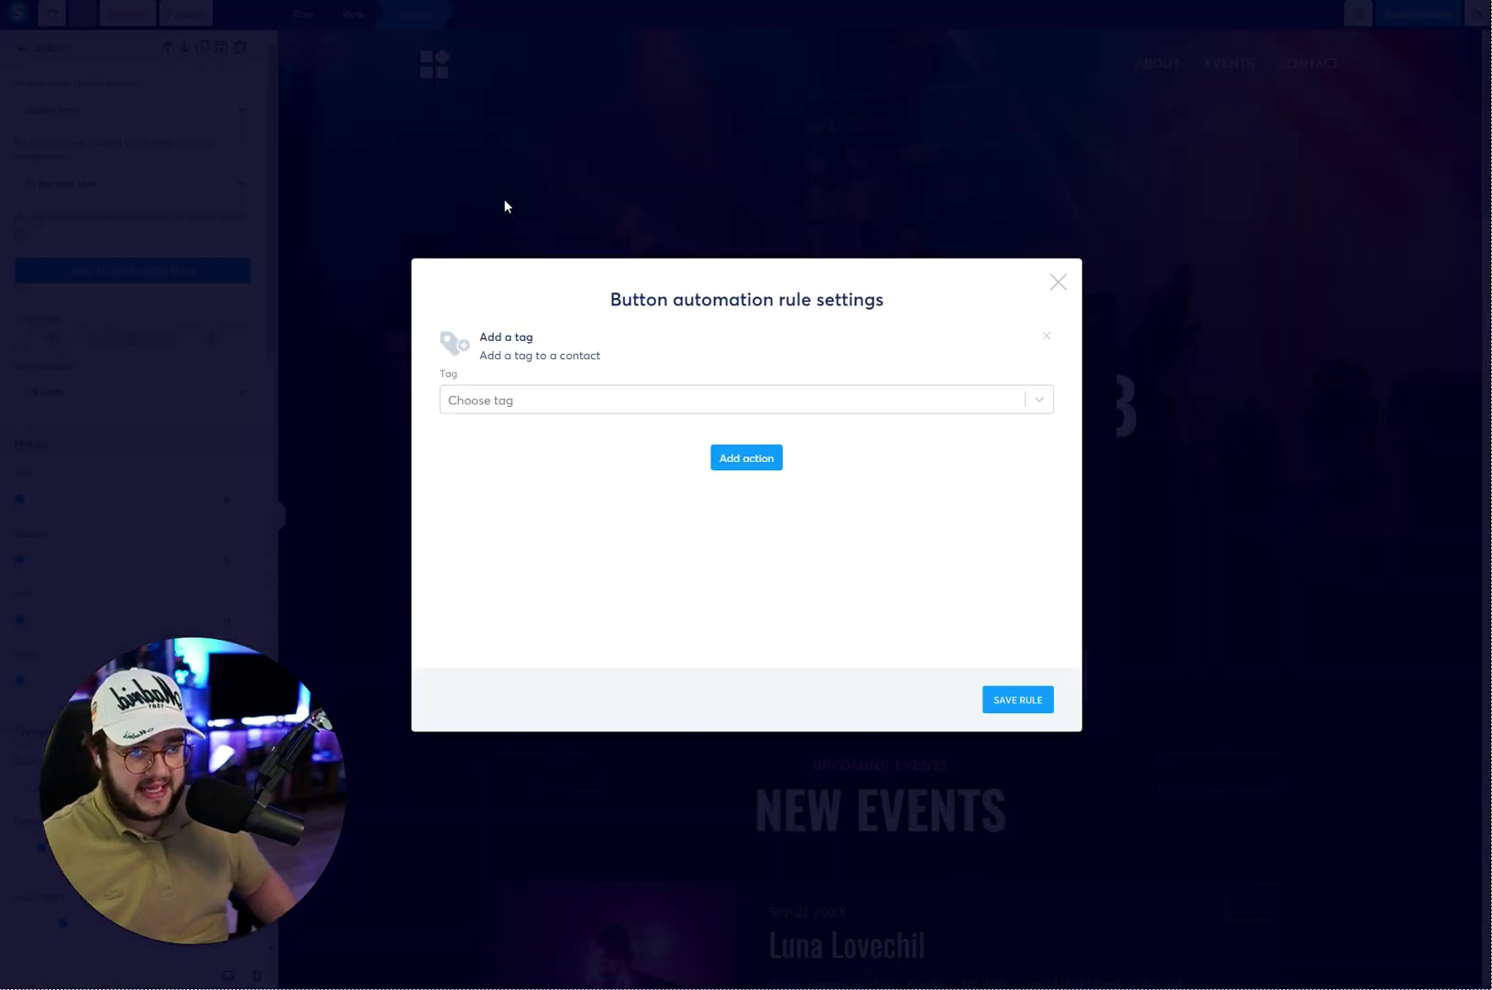
{"action": "left_click", "coordinate": [530, 394]}
{"action": "type", "text": "waitinglist"}
Remove the tag action, close the button rule settings, and exit the page editor
{"action": "left_click", "coordinate": [623, 513]}
{"action": "left_click", "coordinate": [566, 397]}
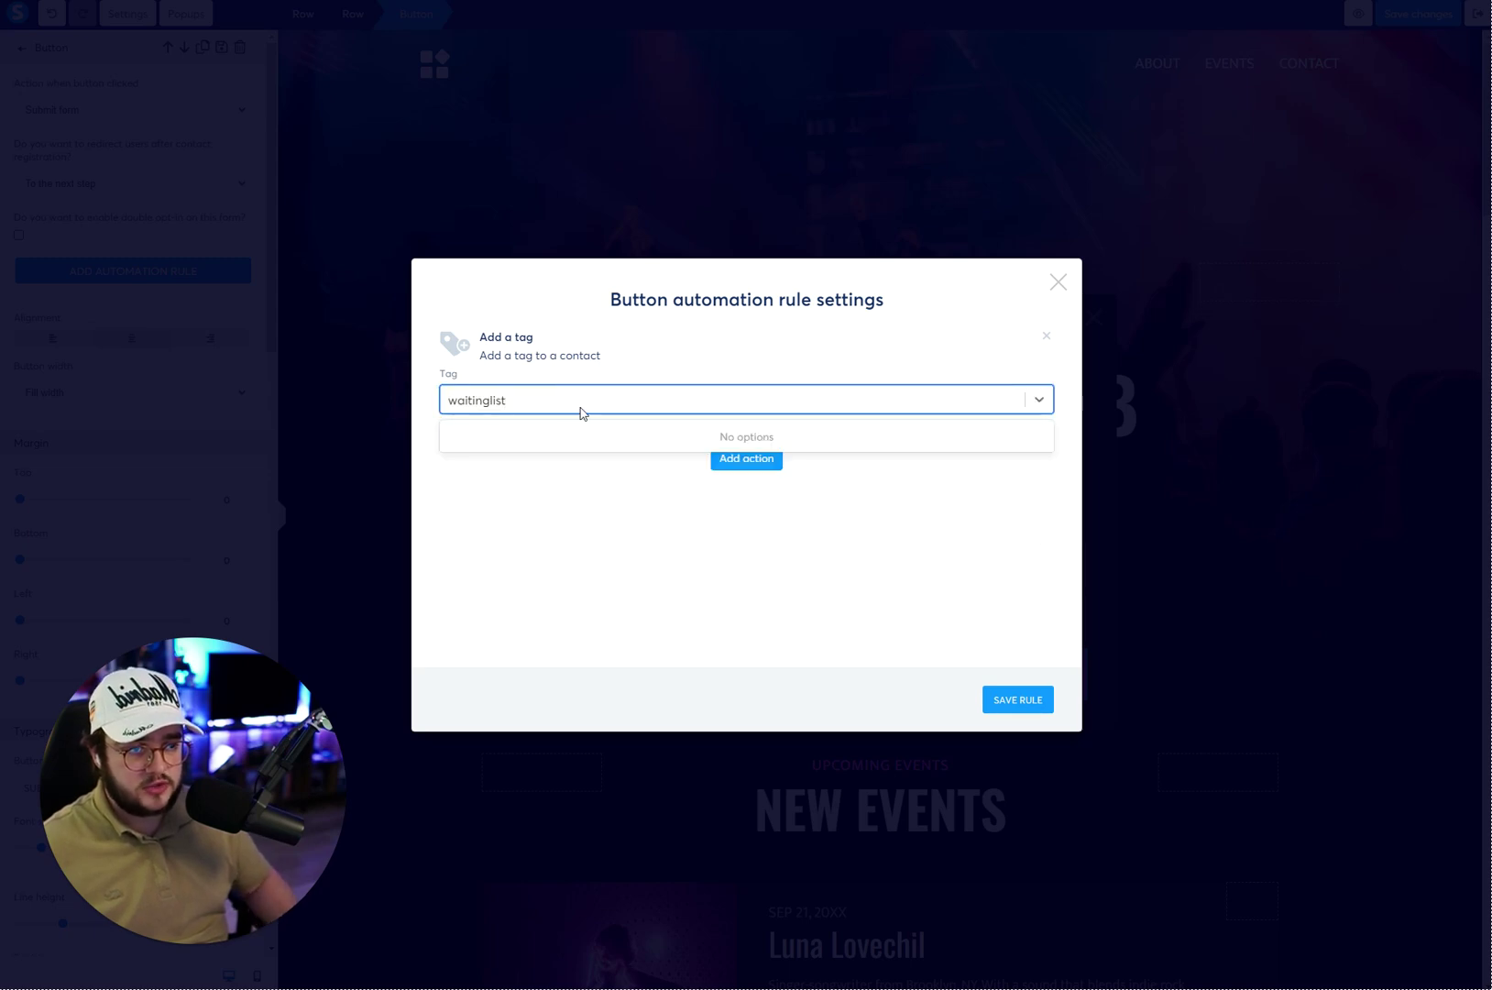
{"action": "left_click", "coordinate": [1045, 338]}
{"action": "left_click", "coordinate": [1058, 282]}
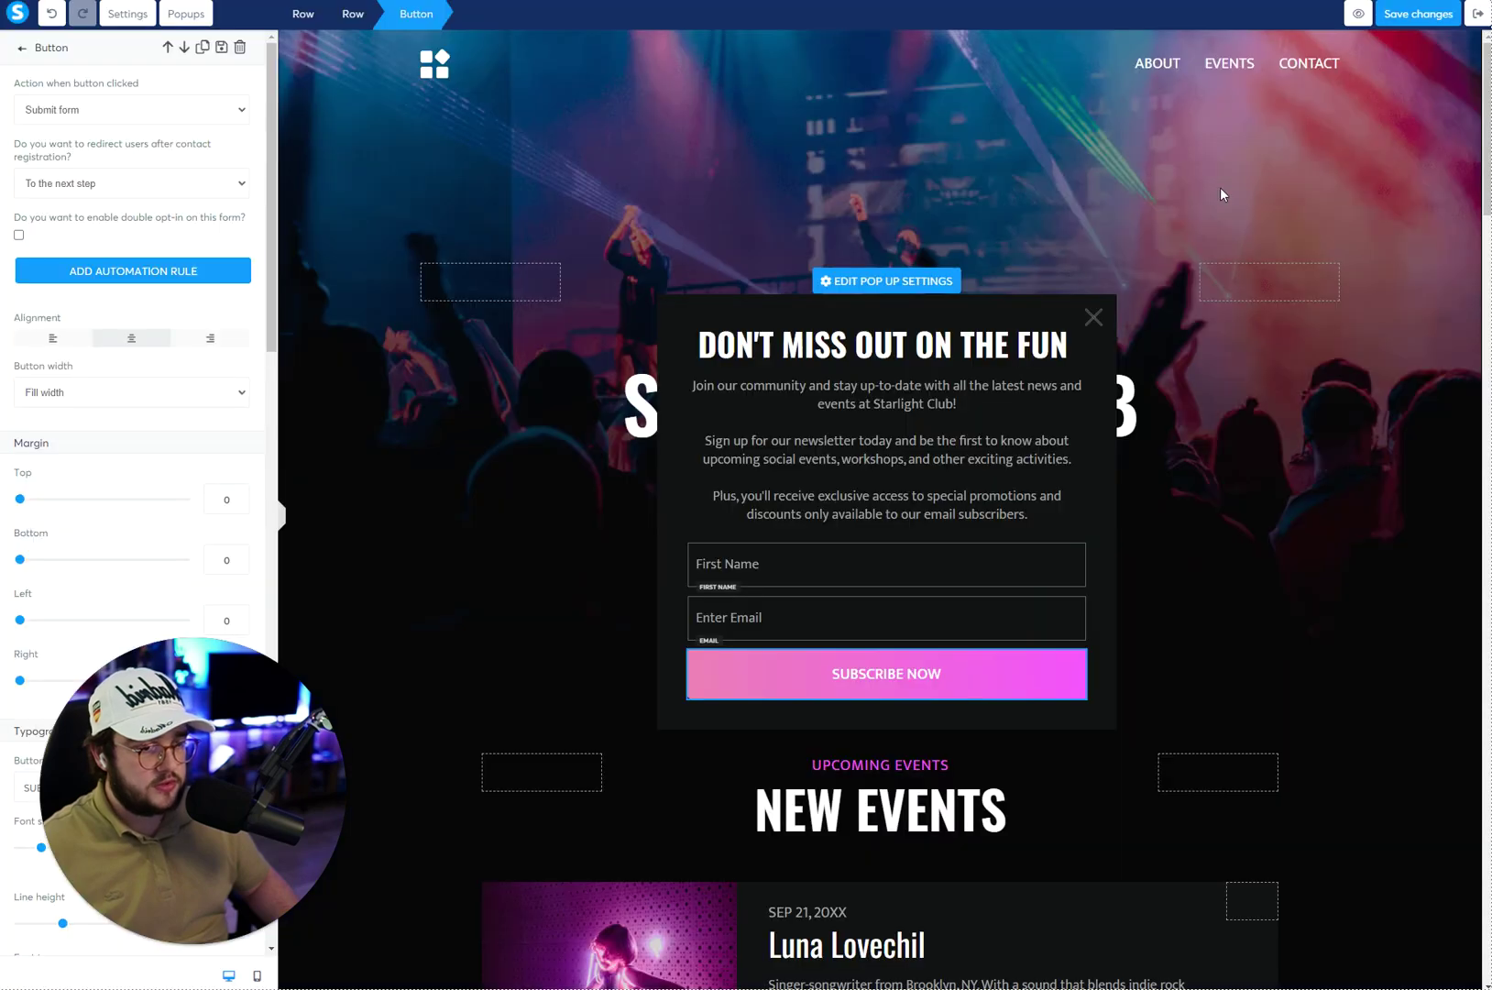
{"action": "left_click", "coordinate": [1476, 15]}
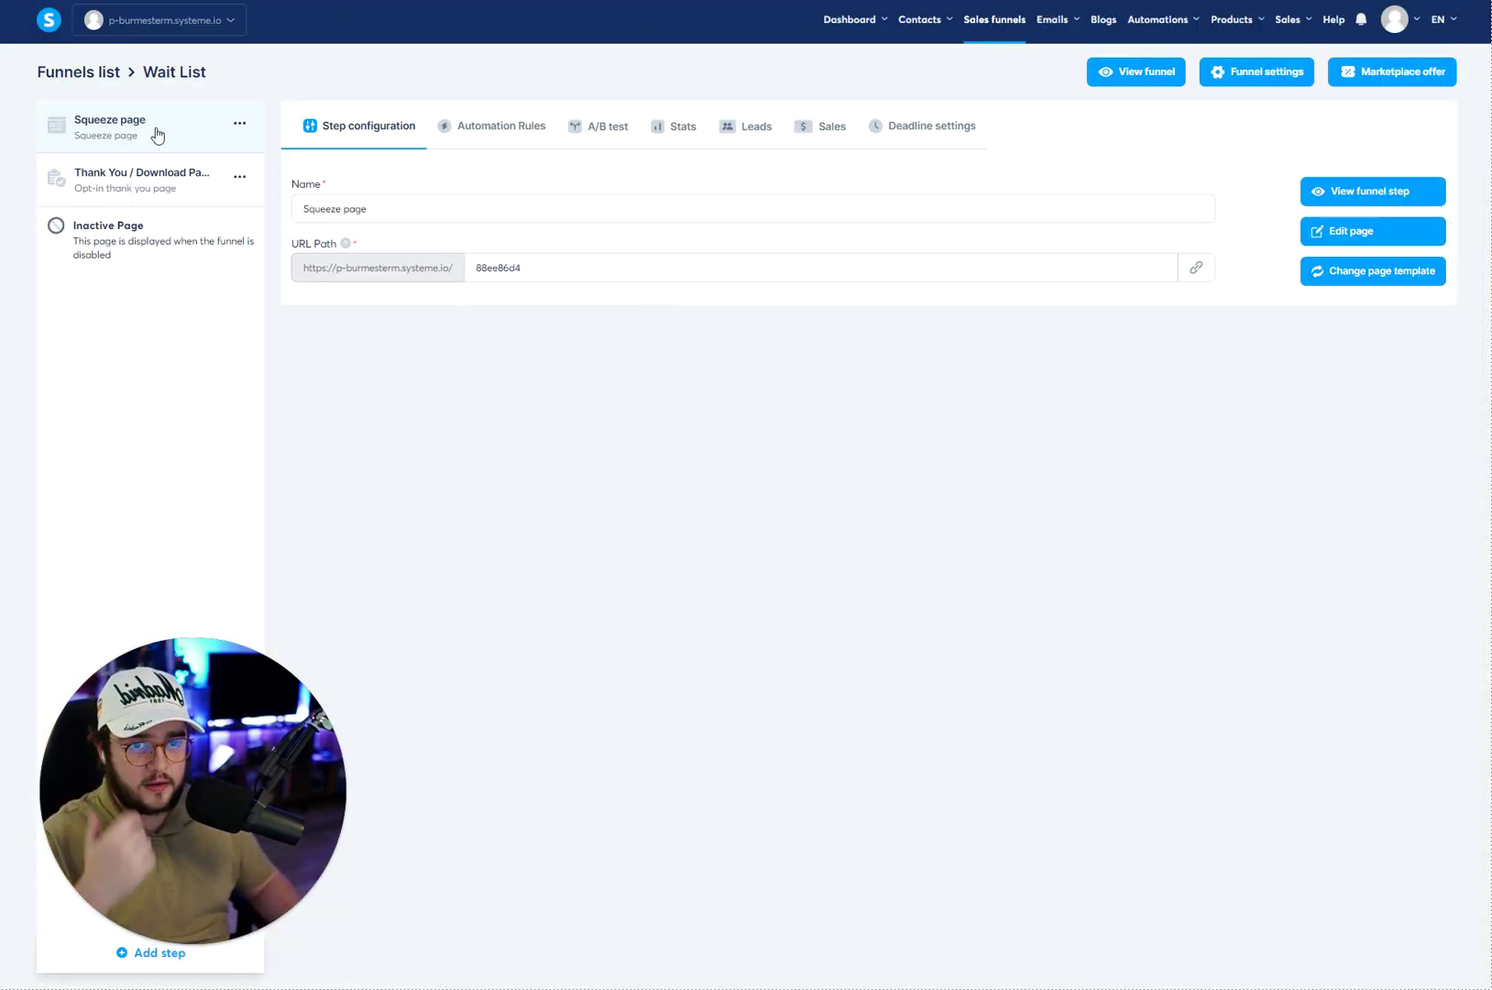
Create a Funnel step form subscribed rule with an Add a tag action
{"action": "left_click", "coordinate": [510, 136]}
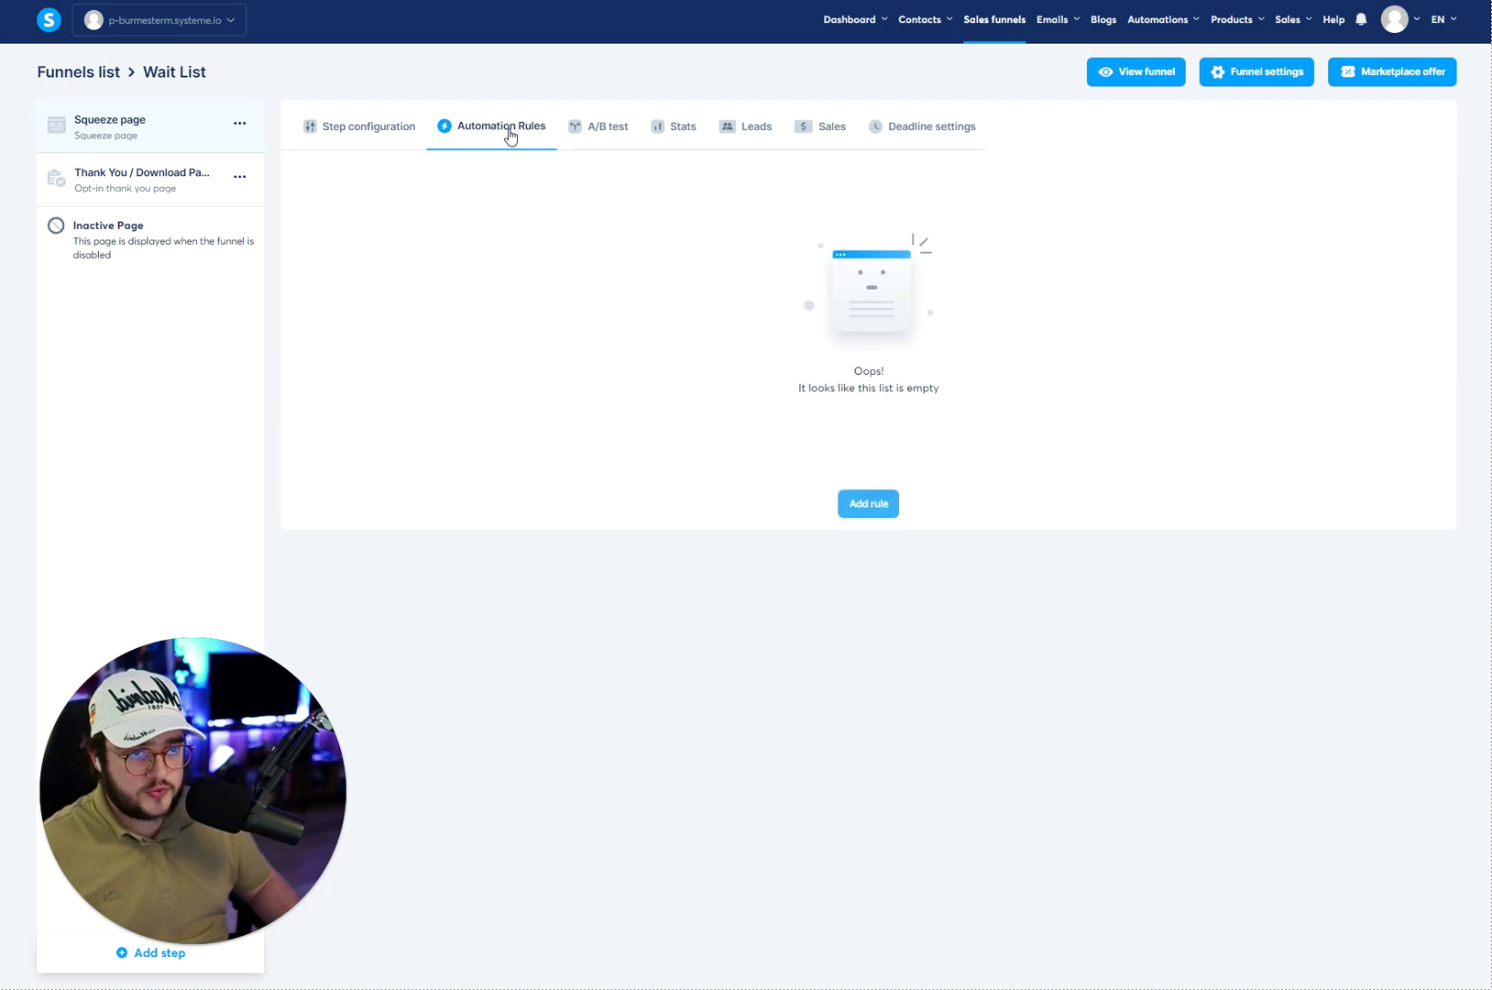
{"action": "left_click", "coordinate": [871, 505]}
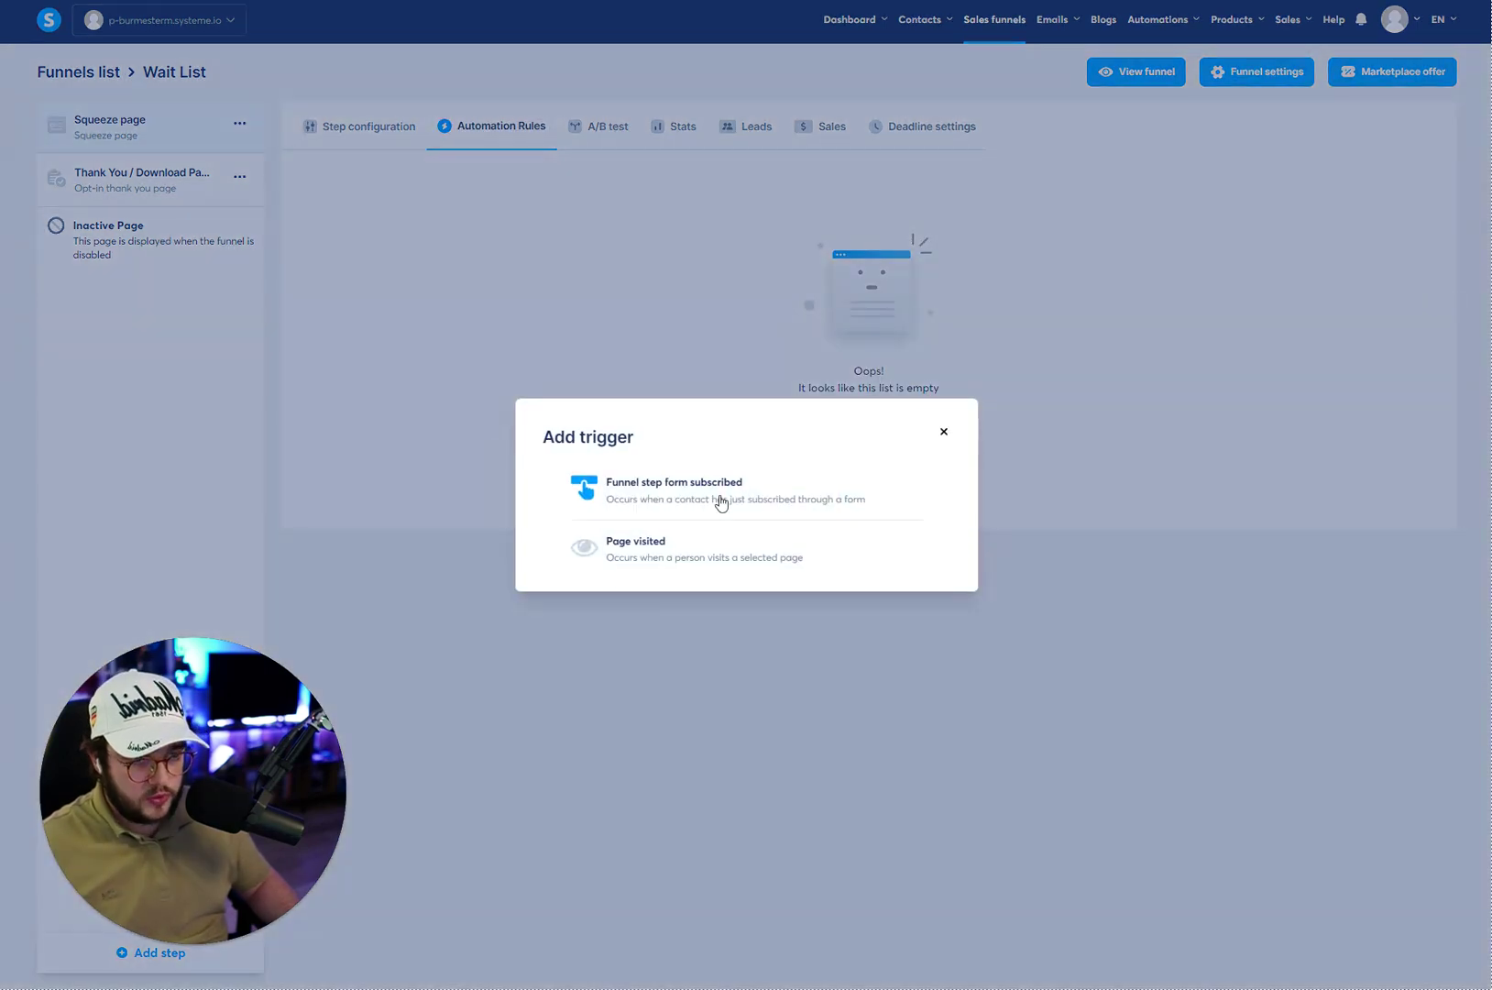
{"action": "left_click", "coordinate": [662, 502]}
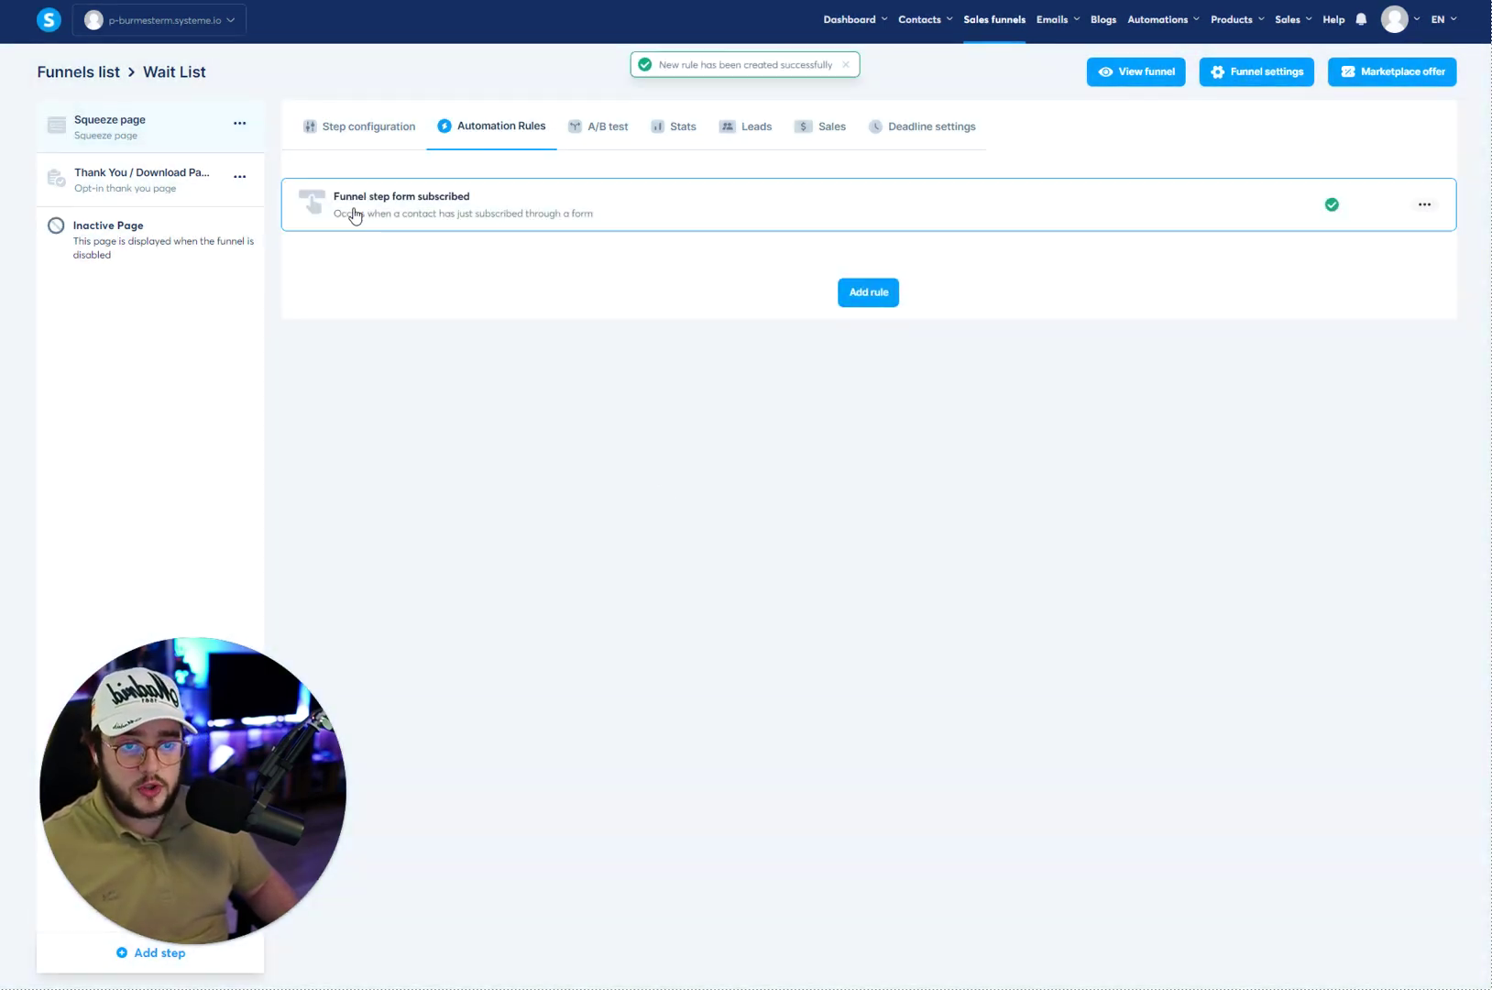
{"action": "left_click", "coordinate": [354, 215]}
{"action": "left_click", "coordinate": [1309, 202]}
{"action": "left_click", "coordinate": [633, 279]}
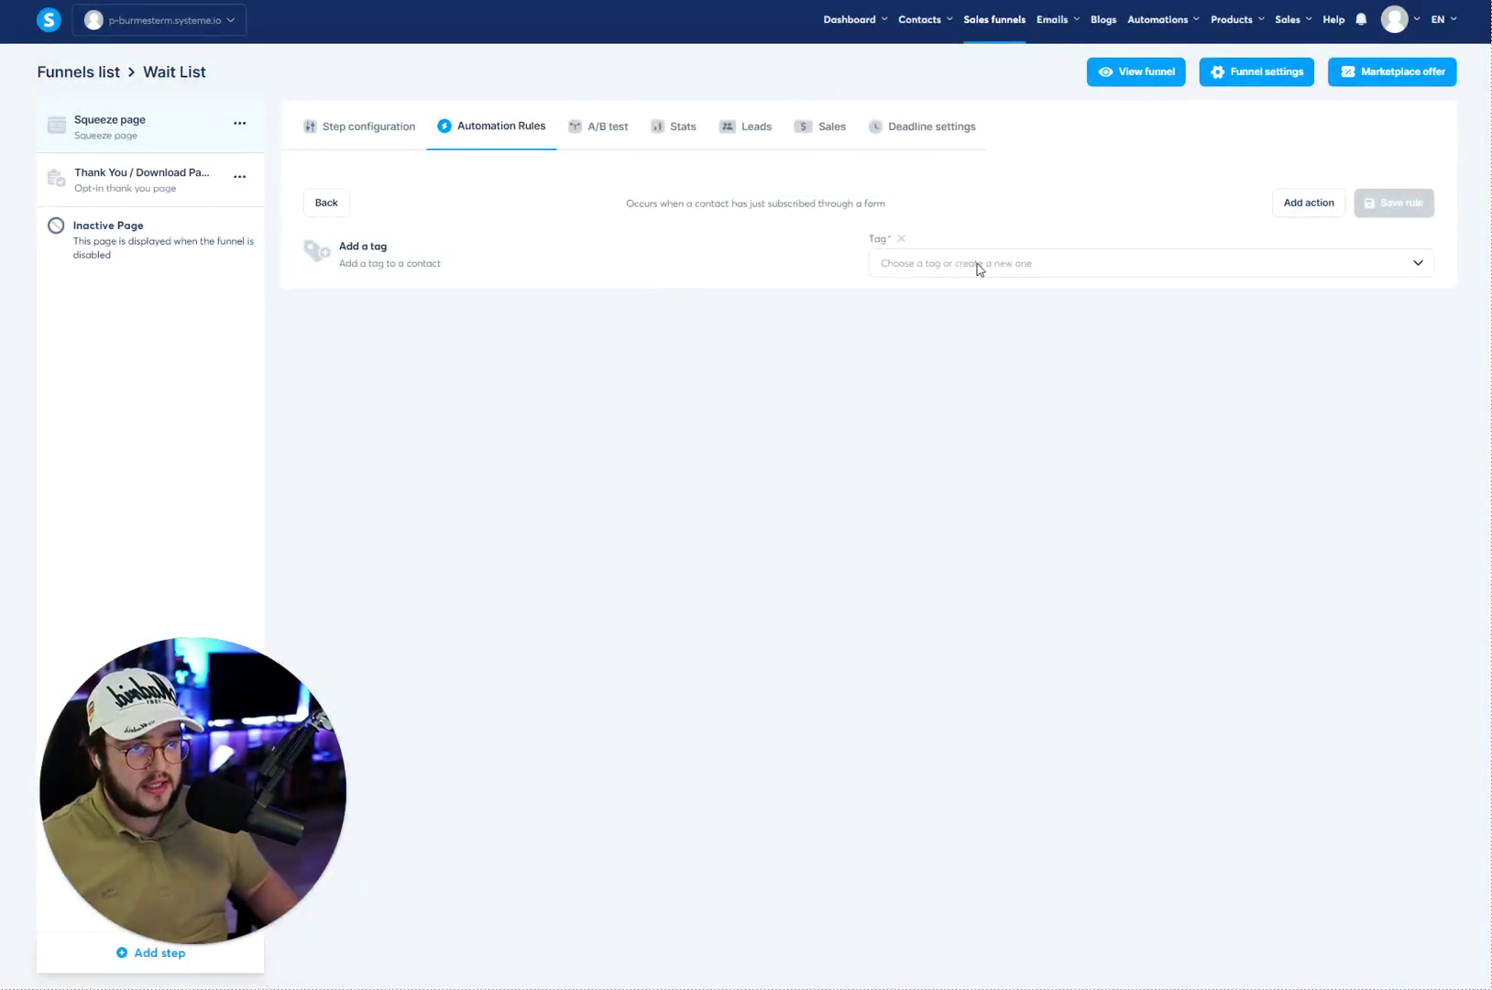
Create the new 'waitinglist' tag for the action and save the rule
{"action": "left_click", "coordinate": [979, 265]}
{"action": "type", "text": "waitinglist"}
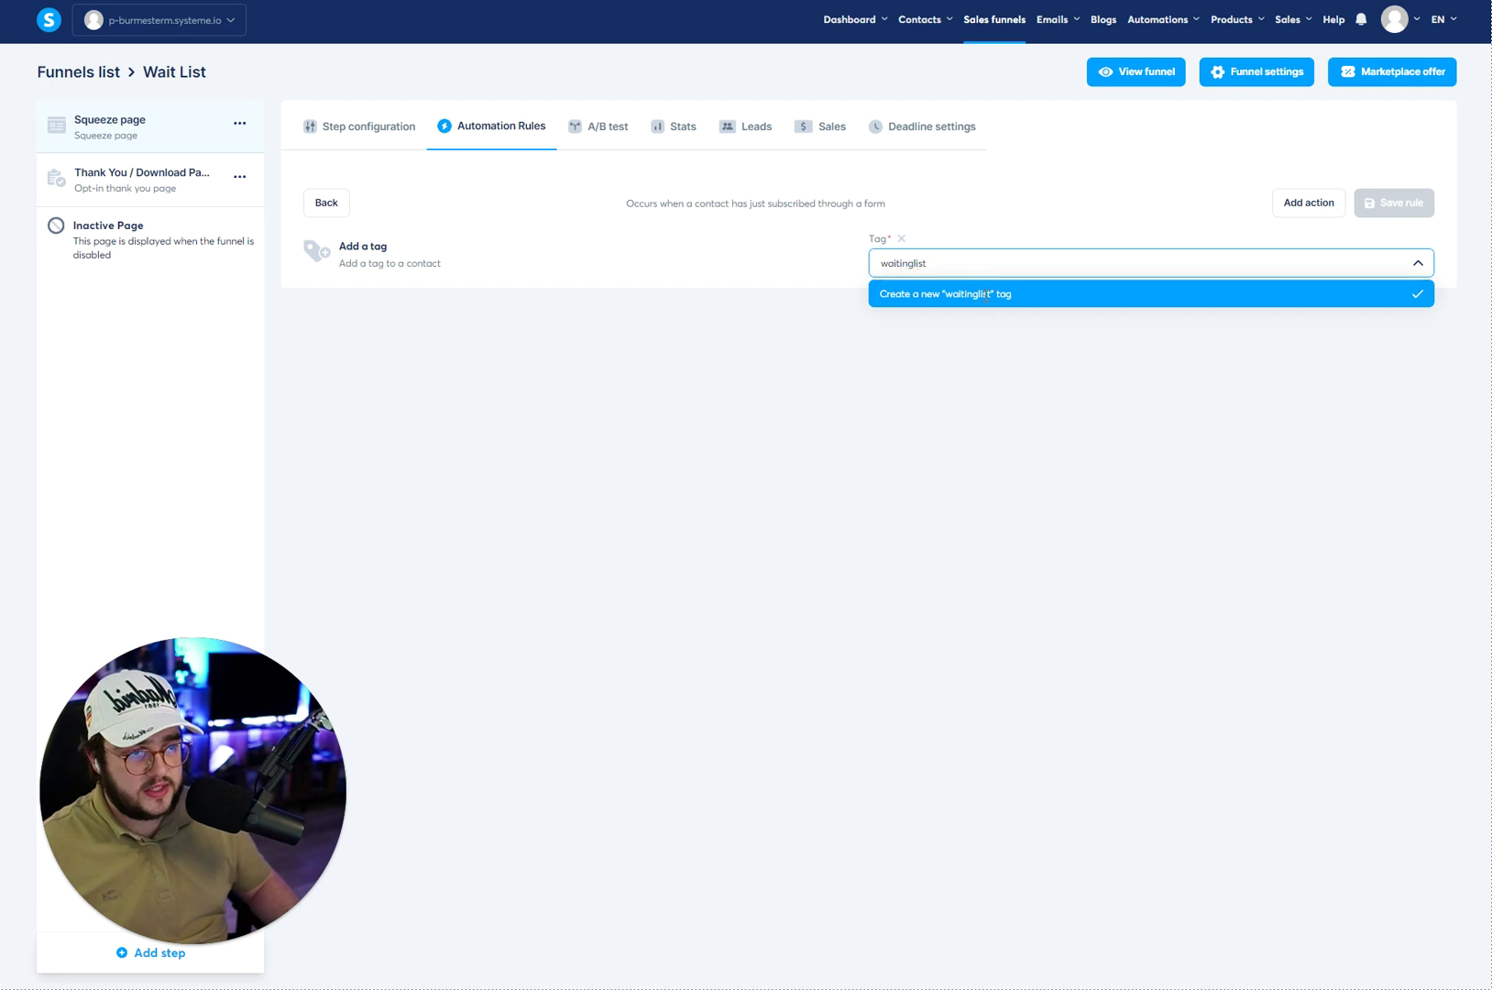
{"action": "left_click", "coordinate": [983, 295]}
{"action": "left_click", "coordinate": [1402, 203]}
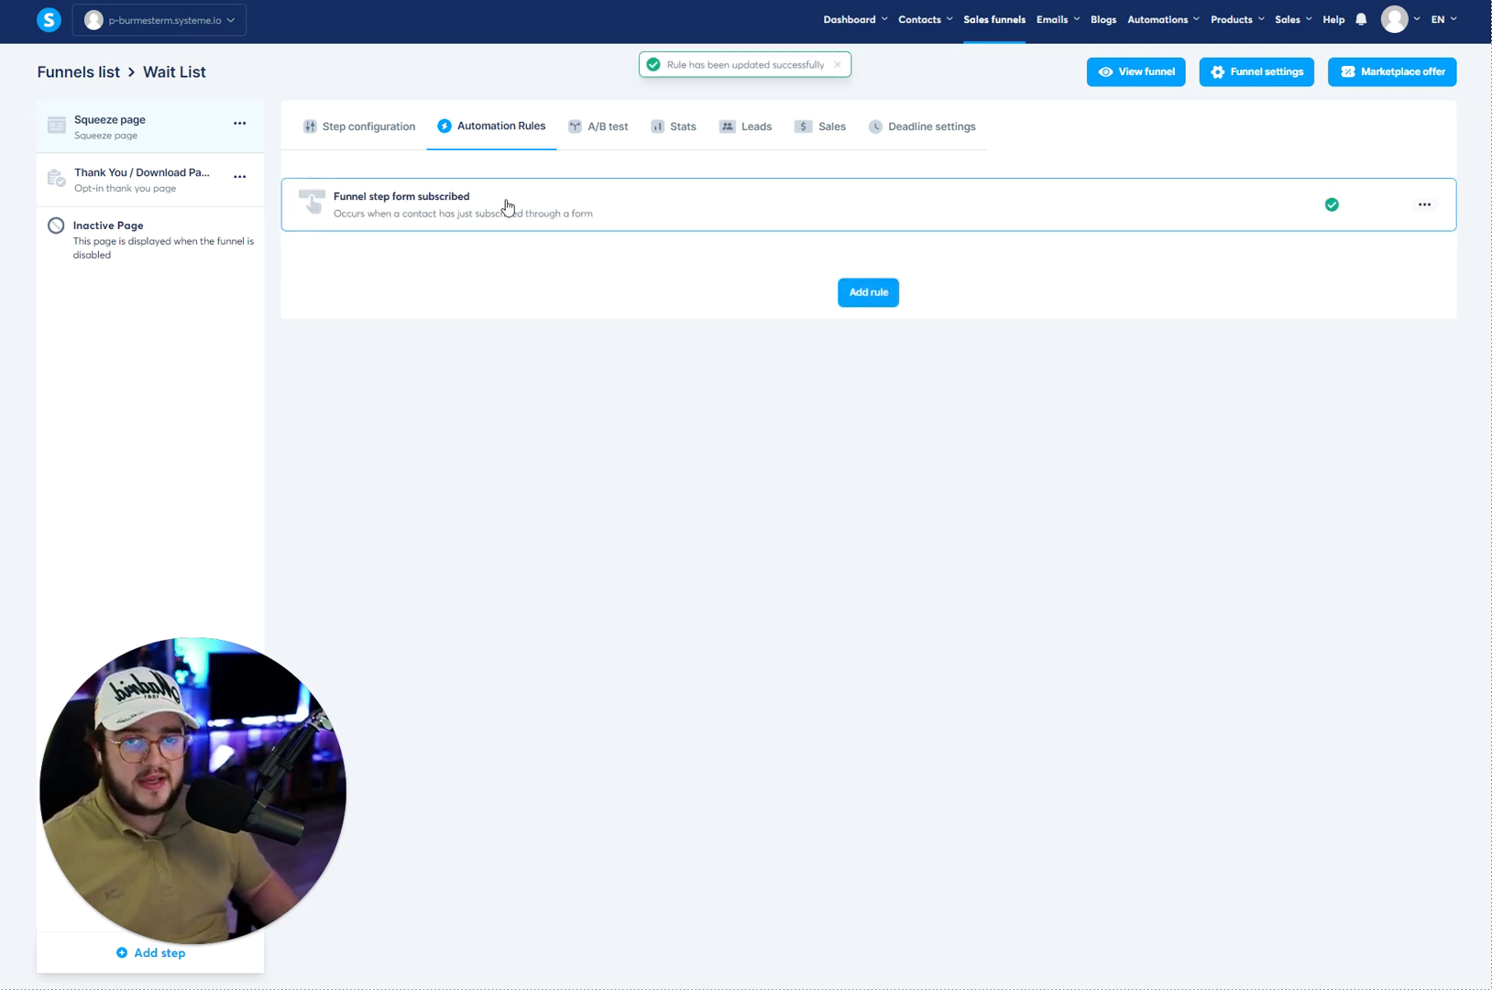
{"action": "left_click", "coordinate": [106, 174]}
Reopen the Squeeze page editor and inspect Popup №1's SUBSCRIBE NOW button settings
{"action": "left_click", "coordinate": [105, 136]}
{"action": "left_click", "coordinate": [1384, 235]}
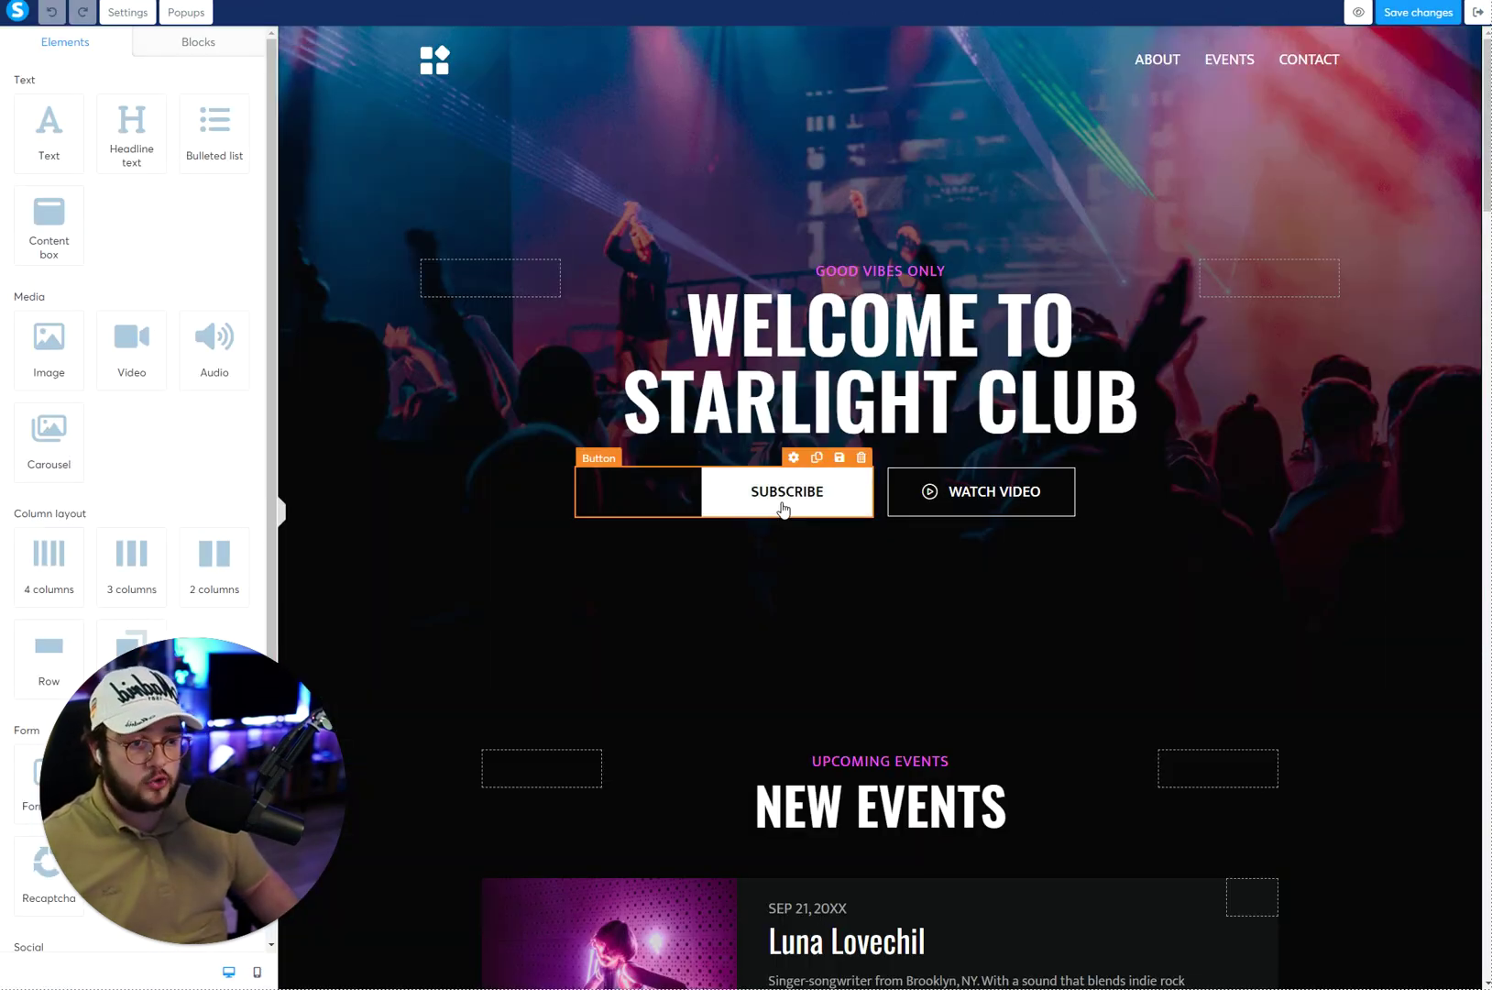
{"action": "left_click", "coordinate": [787, 510]}
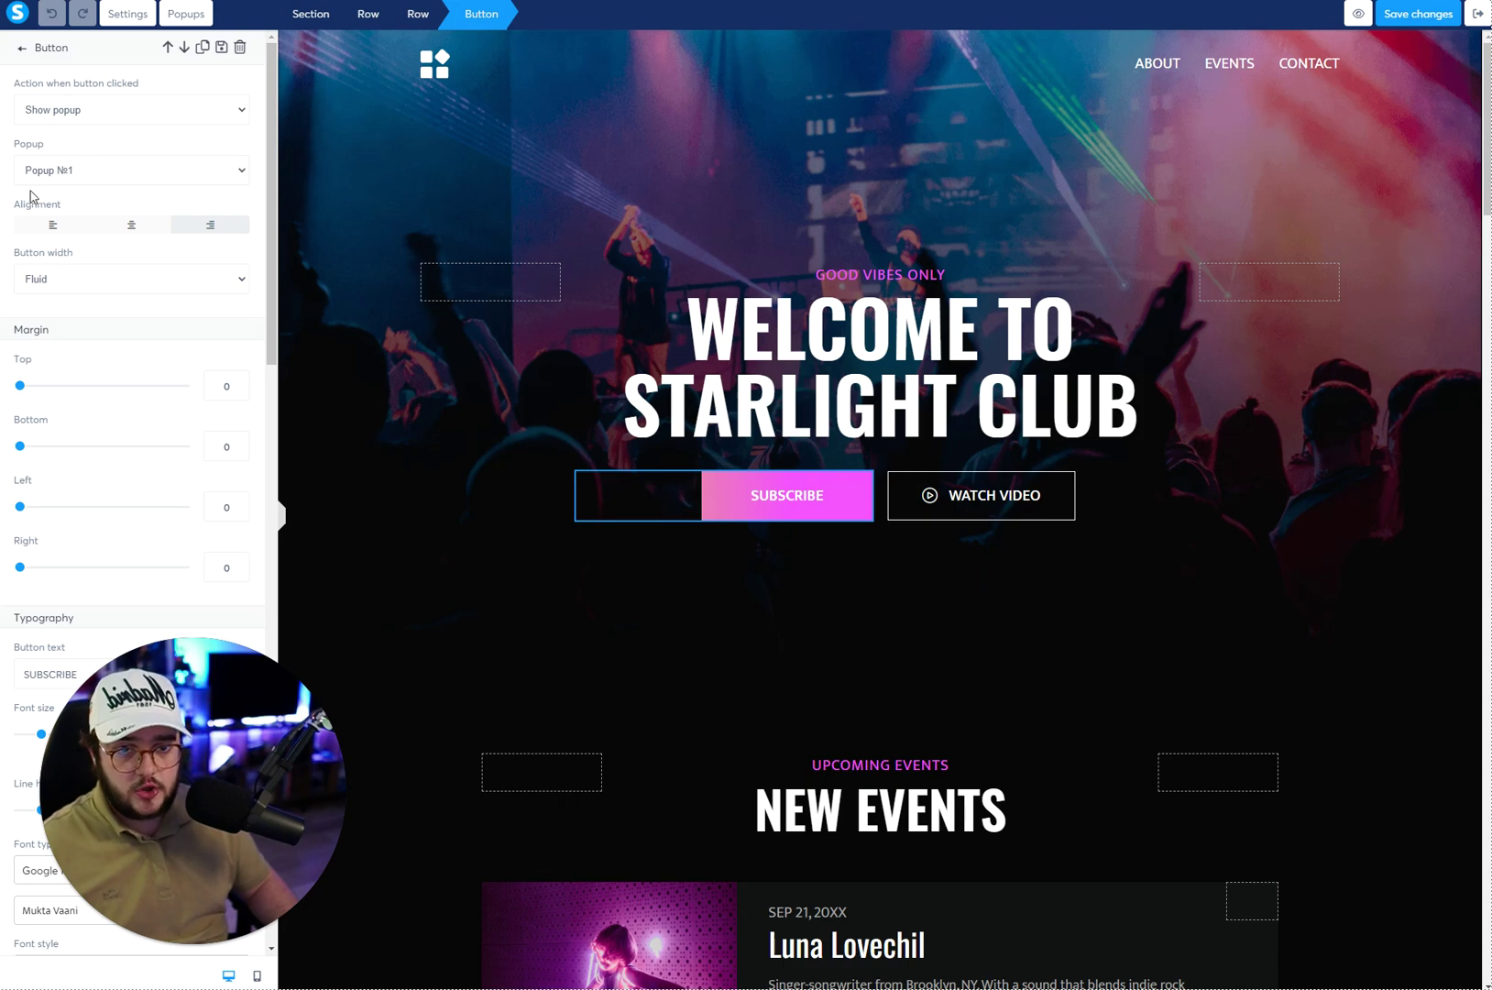
{"action": "left_click", "coordinate": [184, 14]}
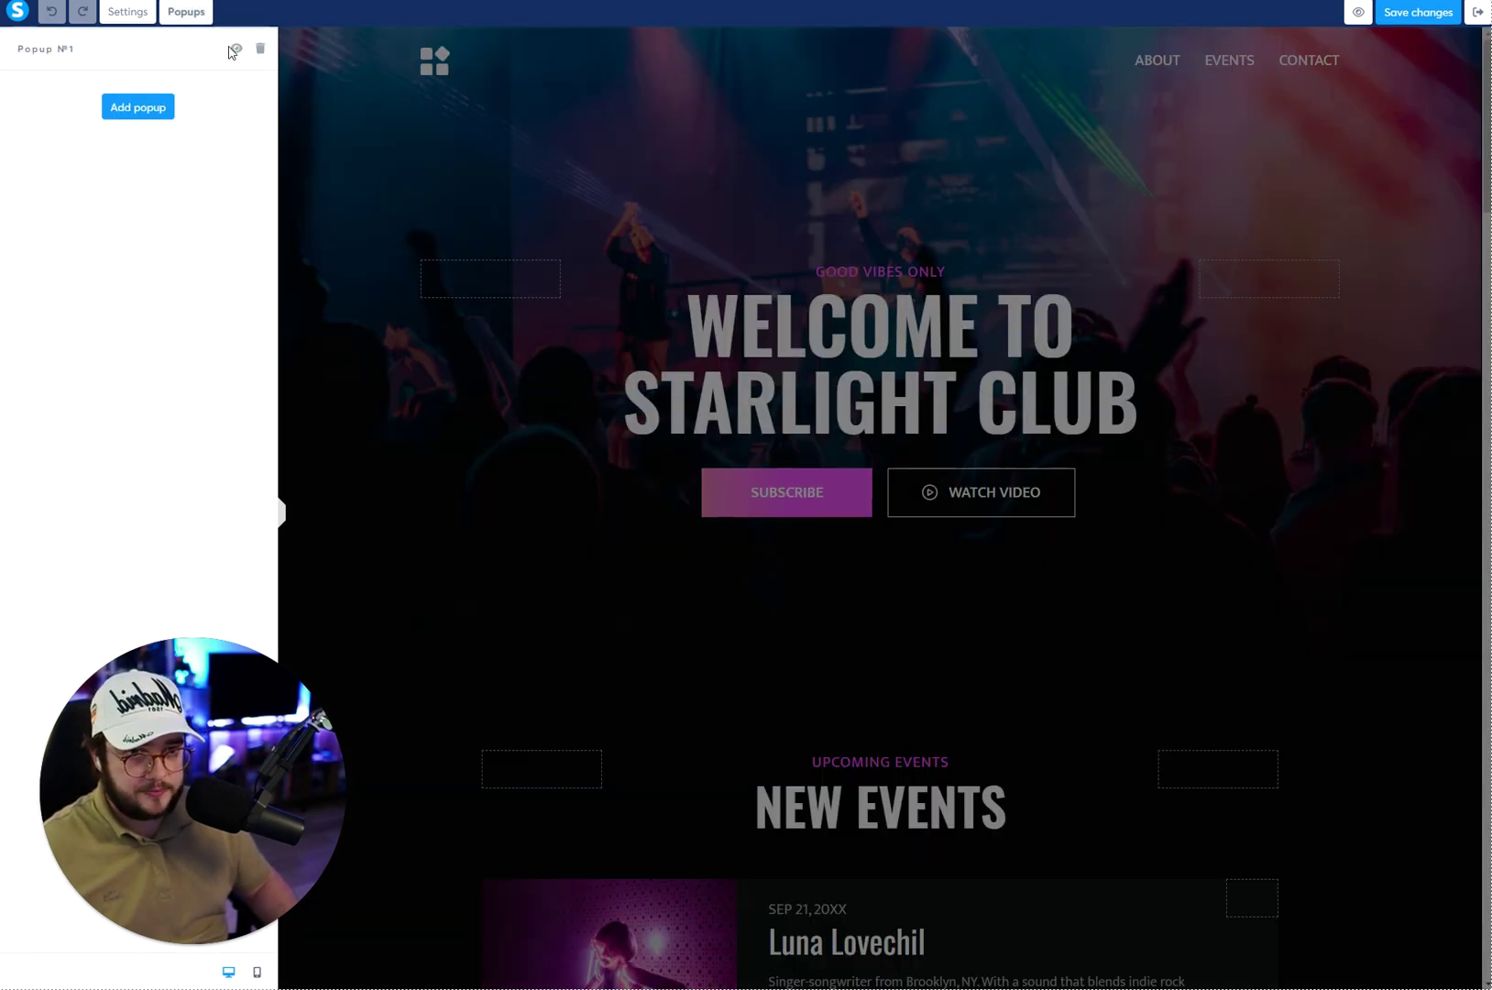
{"action": "left_click", "coordinate": [237, 50]}
{"action": "left_click", "coordinate": [859, 667]}
Try a 'waitinglist' tag action on the button, discard it, and reopen the form-subscribed rule
{"action": "left_click", "coordinate": [133, 271]}
{"action": "left_click", "coordinate": [746, 524]}
{"action": "left_click", "coordinate": [533, 213]}
{"action": "left_click", "coordinate": [612, 401]}
{"action": "type", "text": "waitinglist"}
{"action": "left_click", "coordinate": [479, 436]}
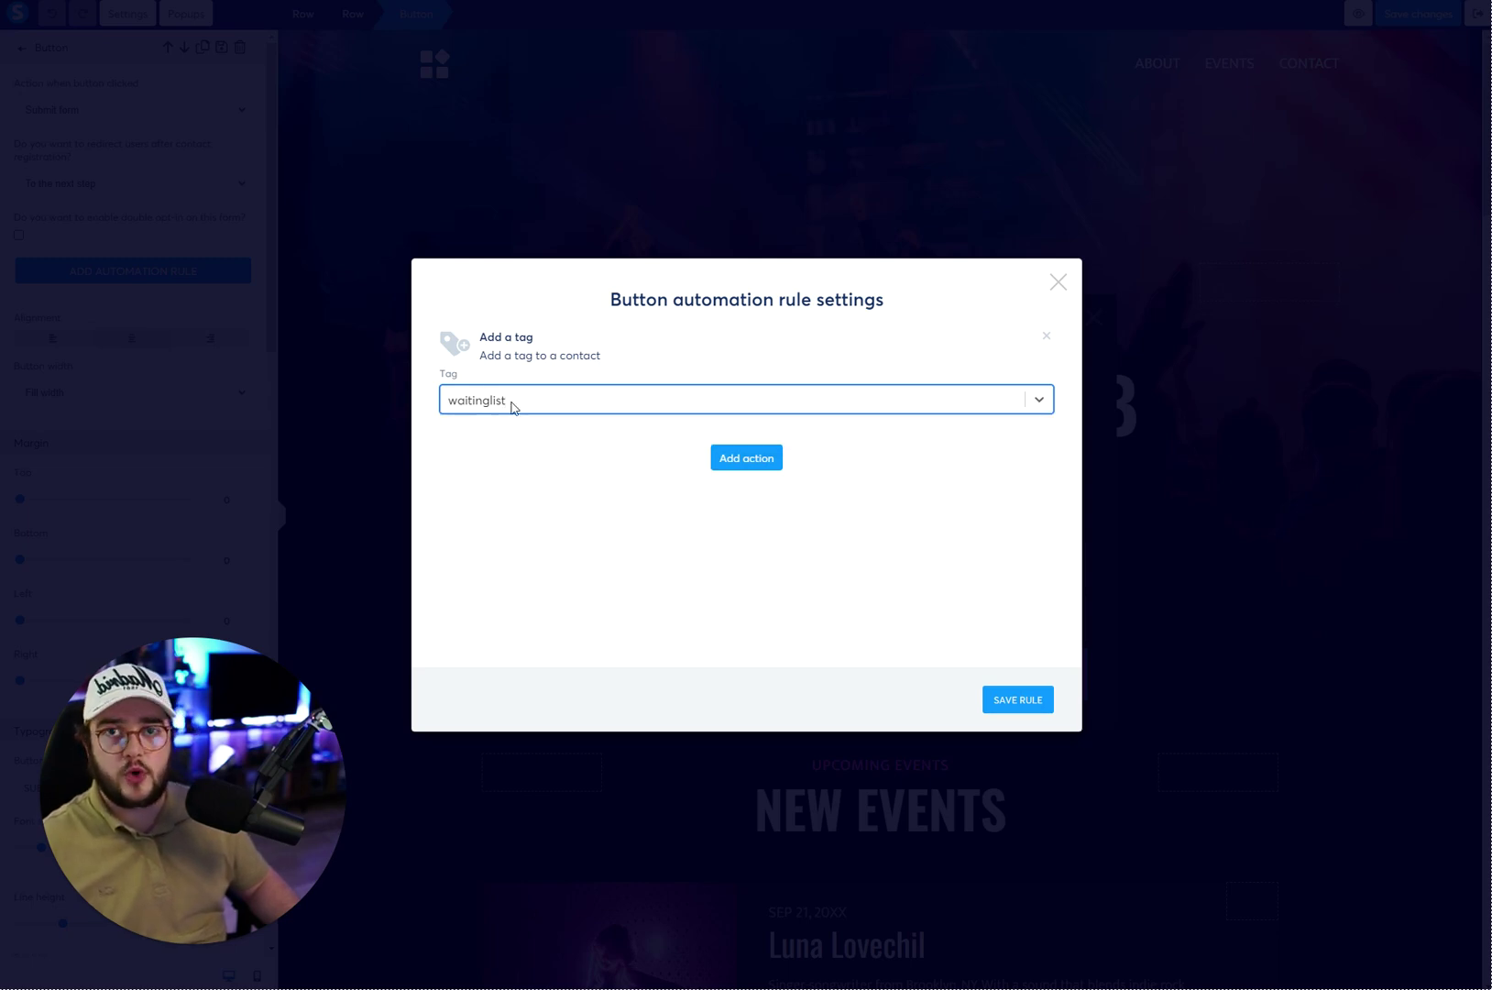
{"action": "left_click", "coordinate": [1055, 284]}
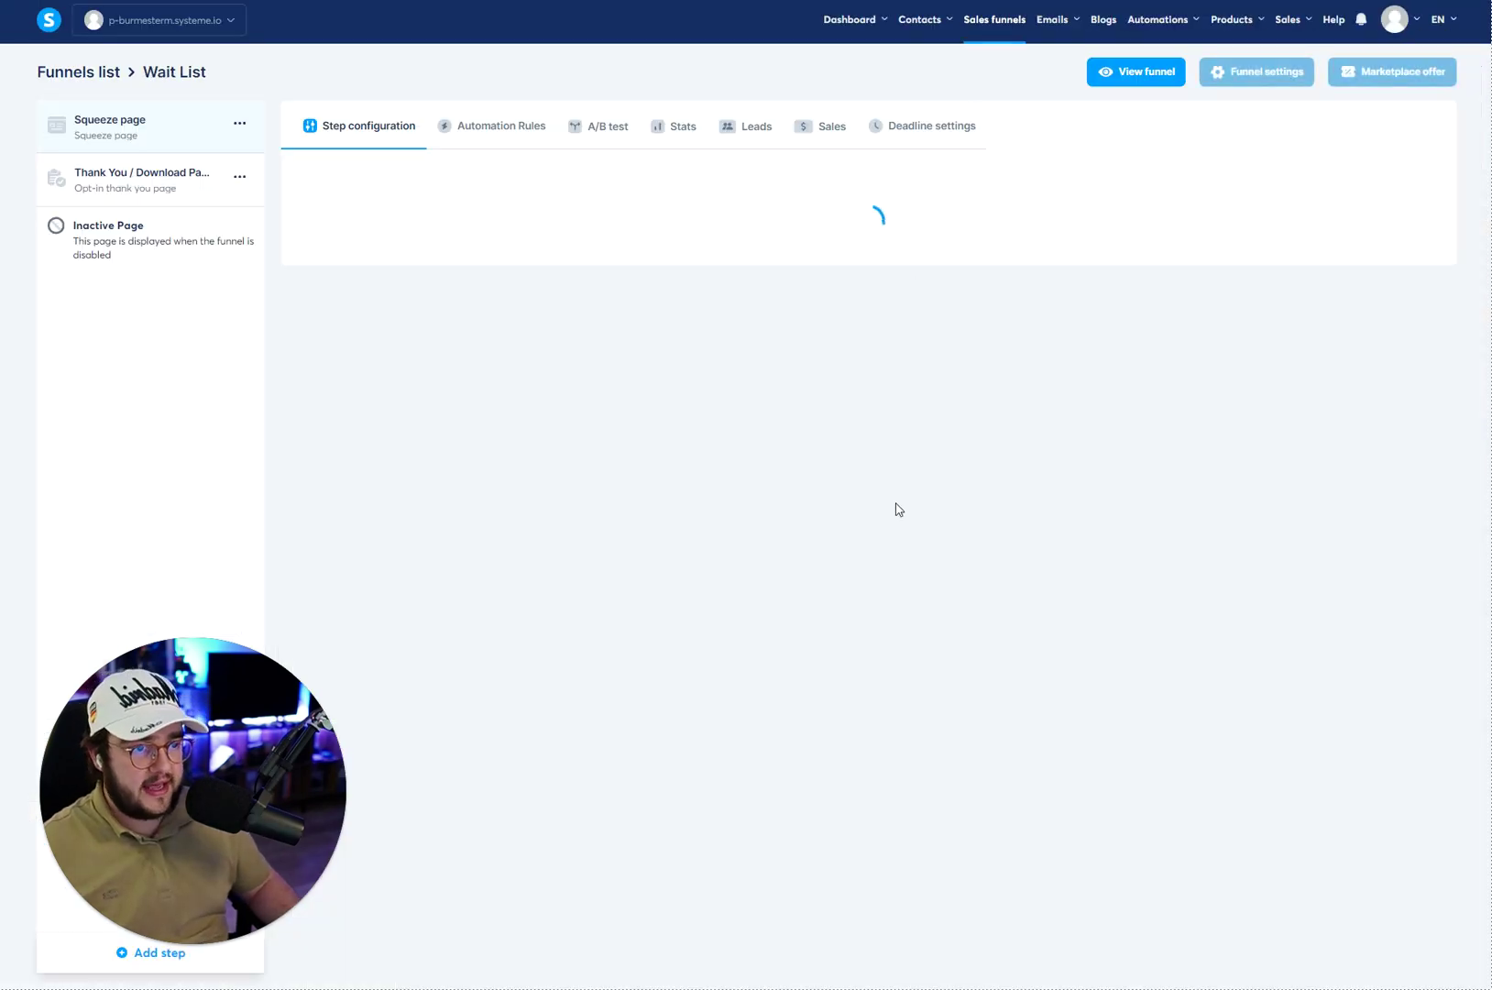
{"action": "left_click", "coordinate": [477, 143]}
{"action": "left_click", "coordinate": [371, 220]}
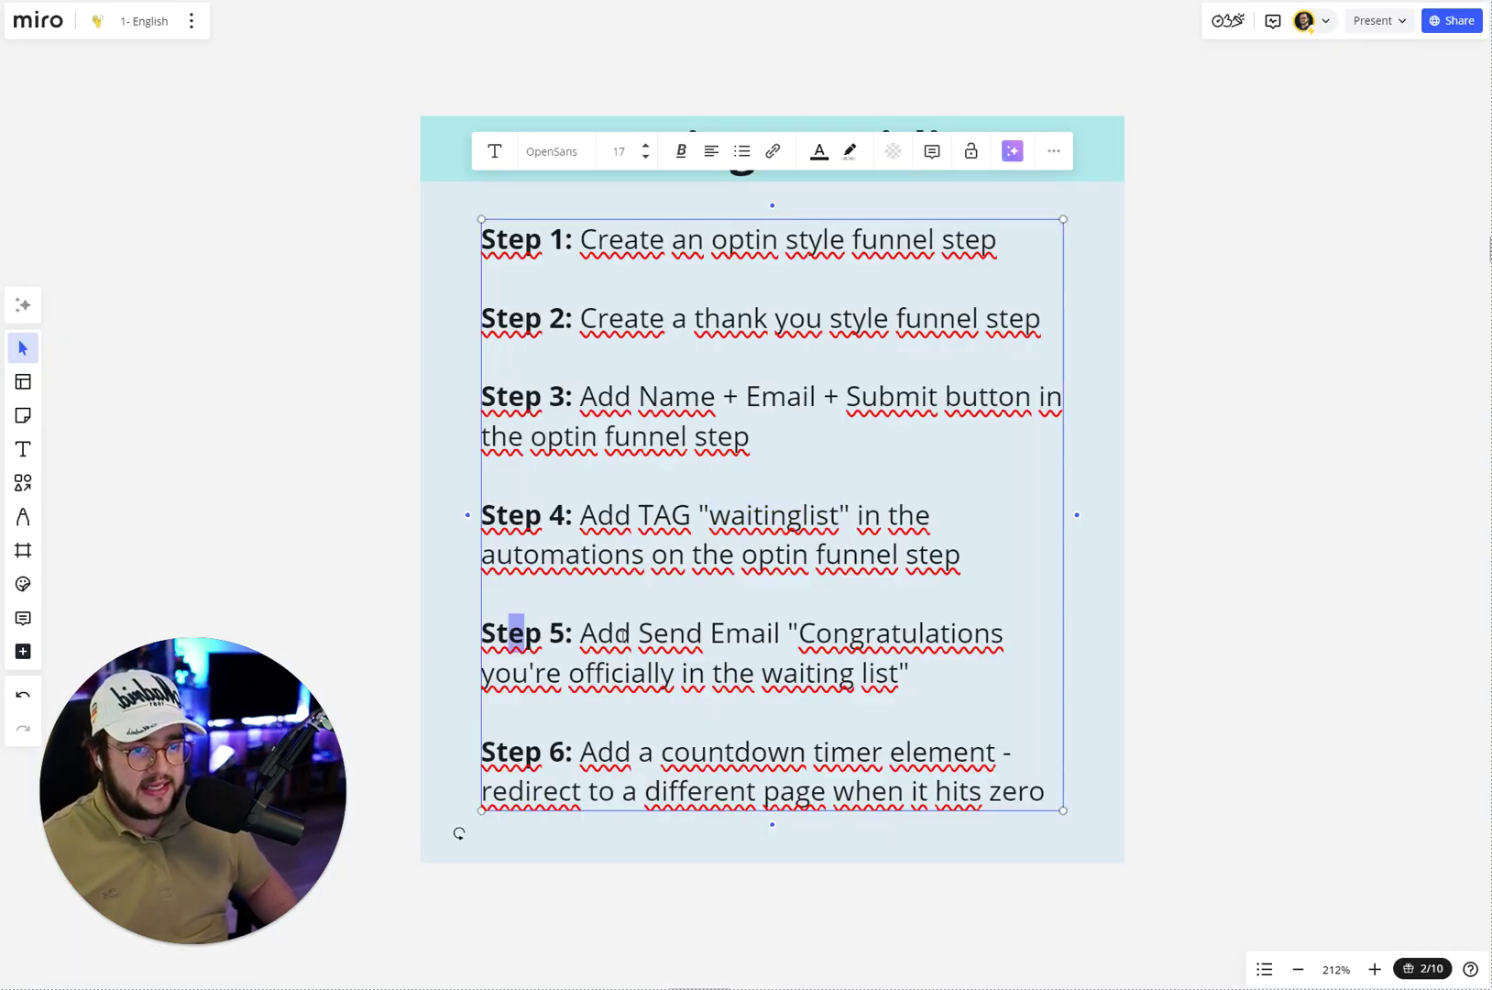
{"action": "left_click_drag", "start_coordinate": [622, 635], "coordinate": [704, 681]}
{"action": "left_click", "coordinate": [917, 685]}
{"action": "left_click_drag", "start_coordinate": [886, 660], "coordinate": [796, 634]}
{"action": "key", "text": "ctrl+c"}
{"action": "key", "text": "alt+Tab"}
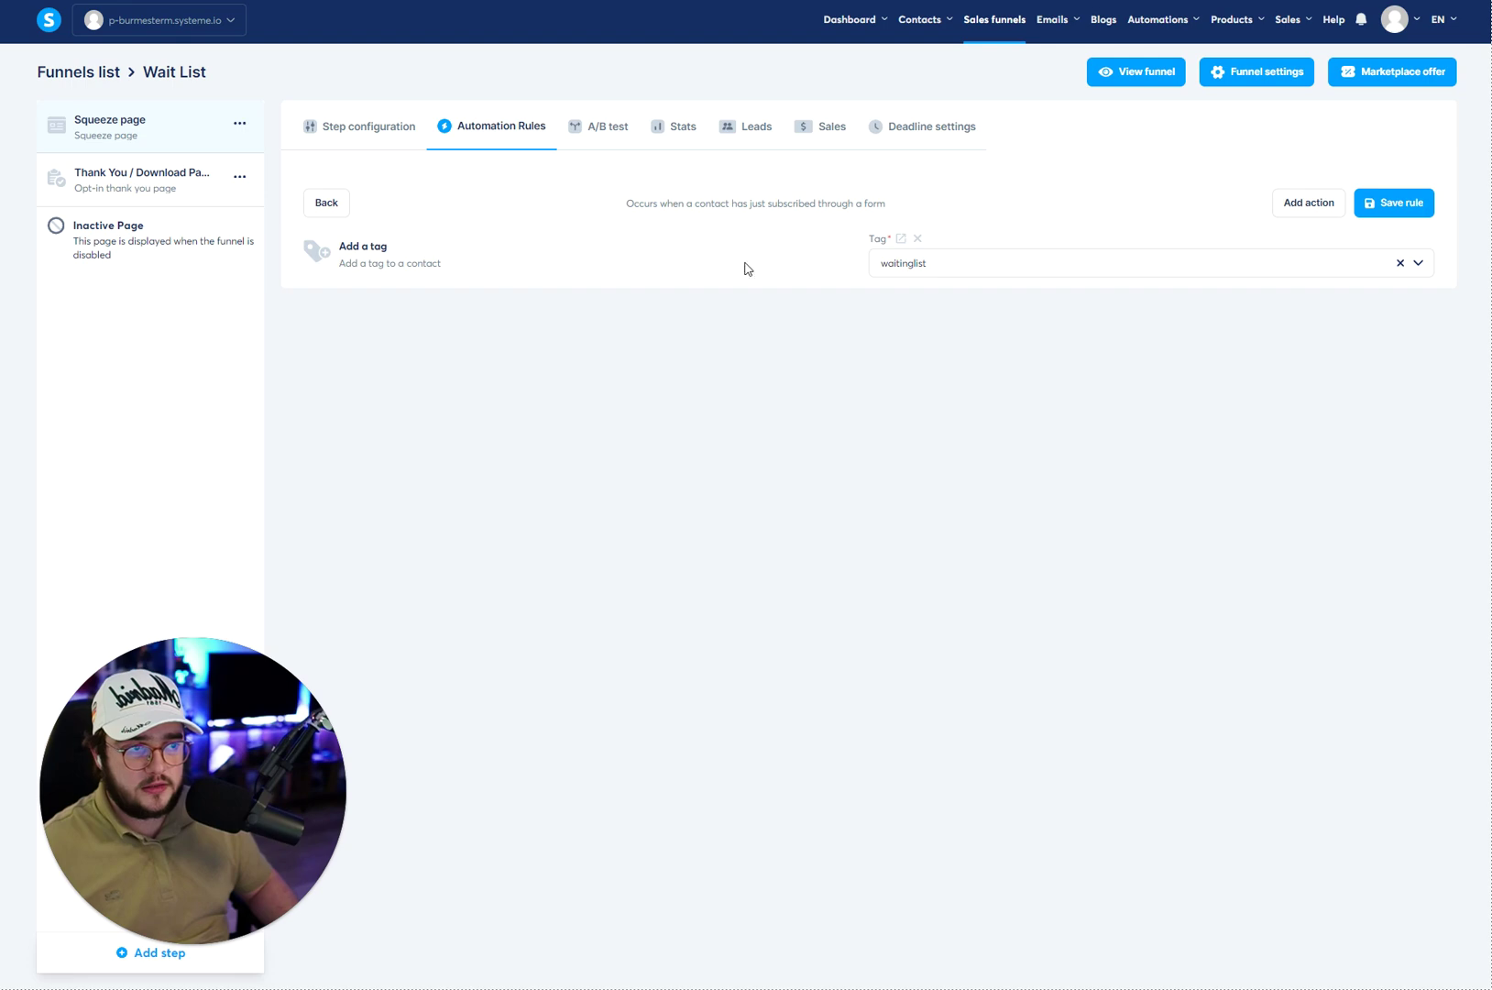
Add a Send email action with subject 'Congratulations you're officially in the waiting list' and preview 'CHeck inside'
{"action": "left_click", "coordinate": [1331, 205]}
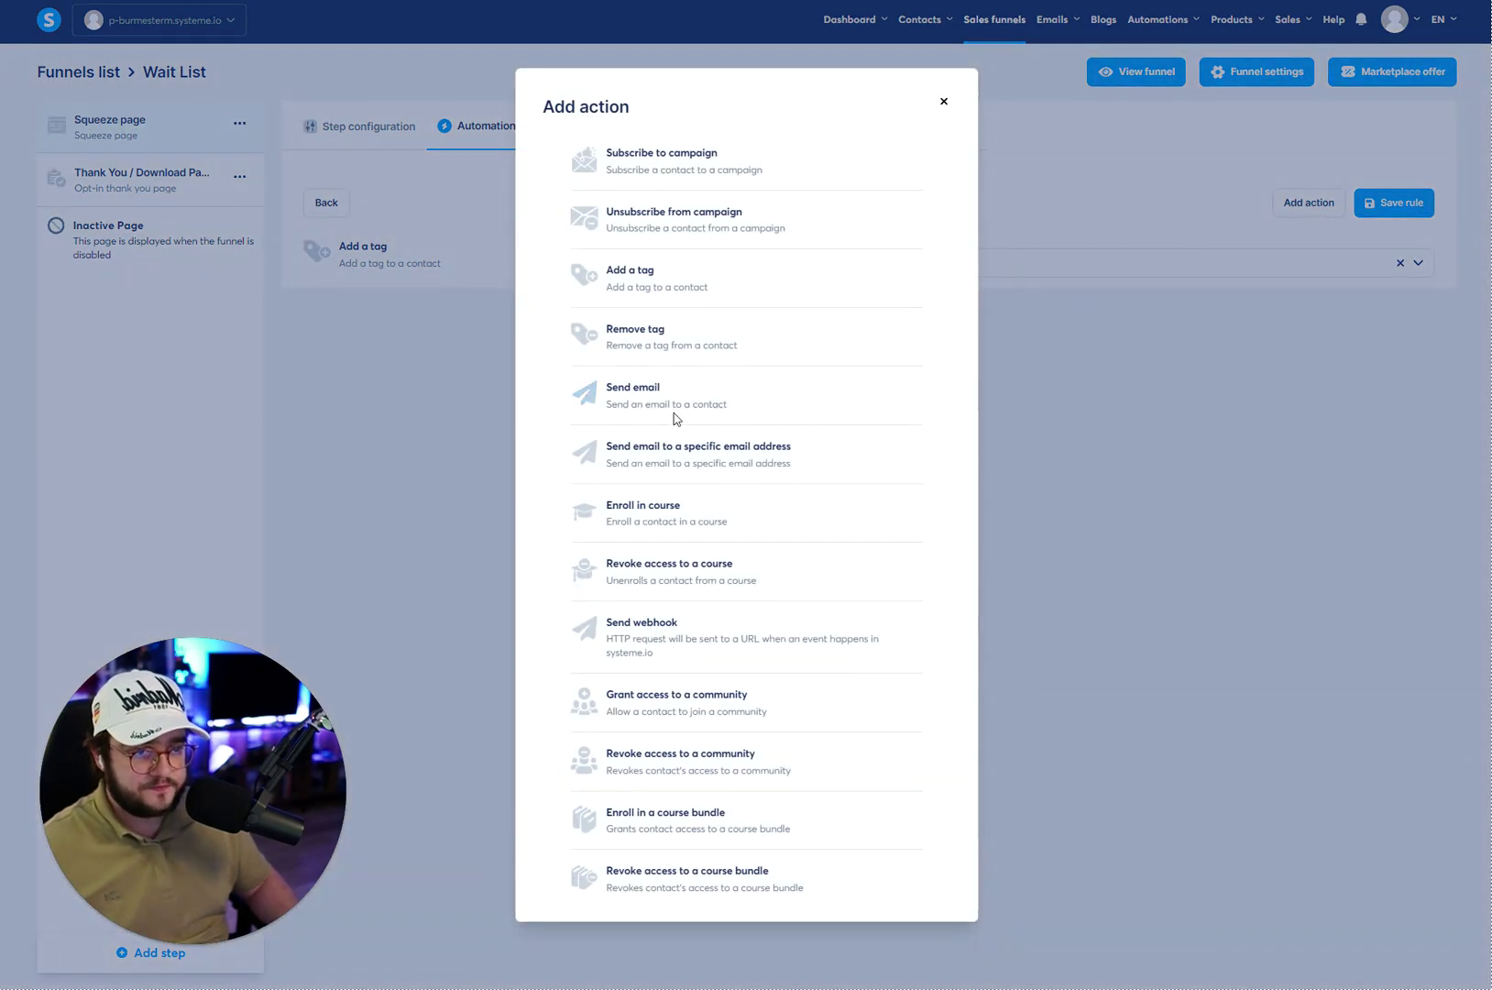
{"action": "left_click", "coordinate": [634, 403]}
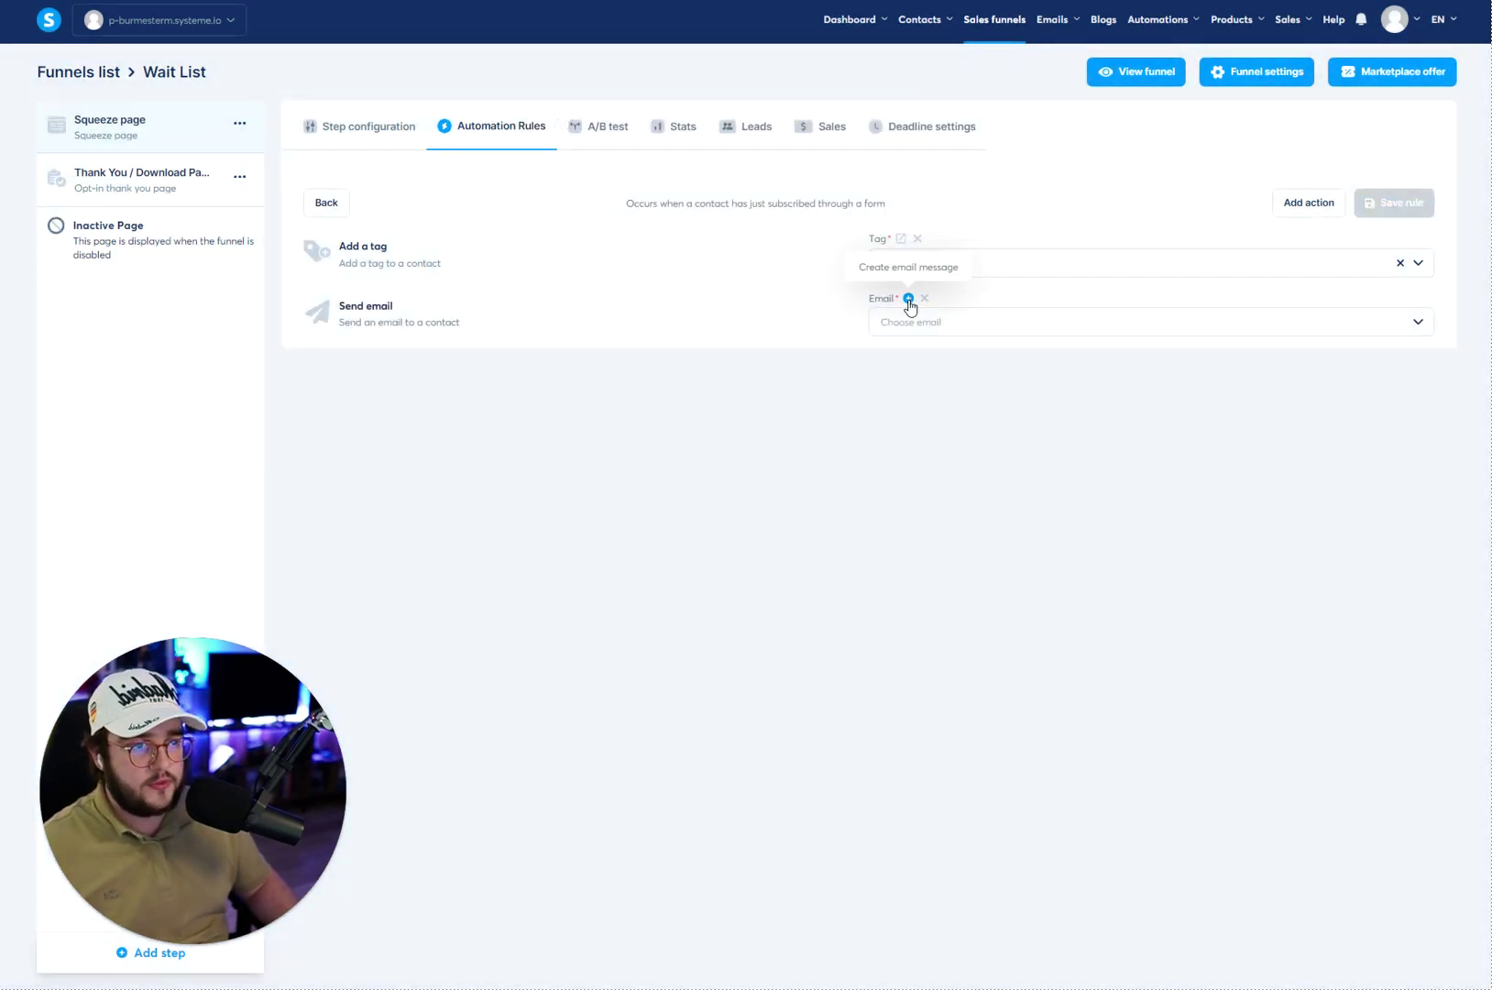
{"action": "left_click", "coordinate": [908, 299]}
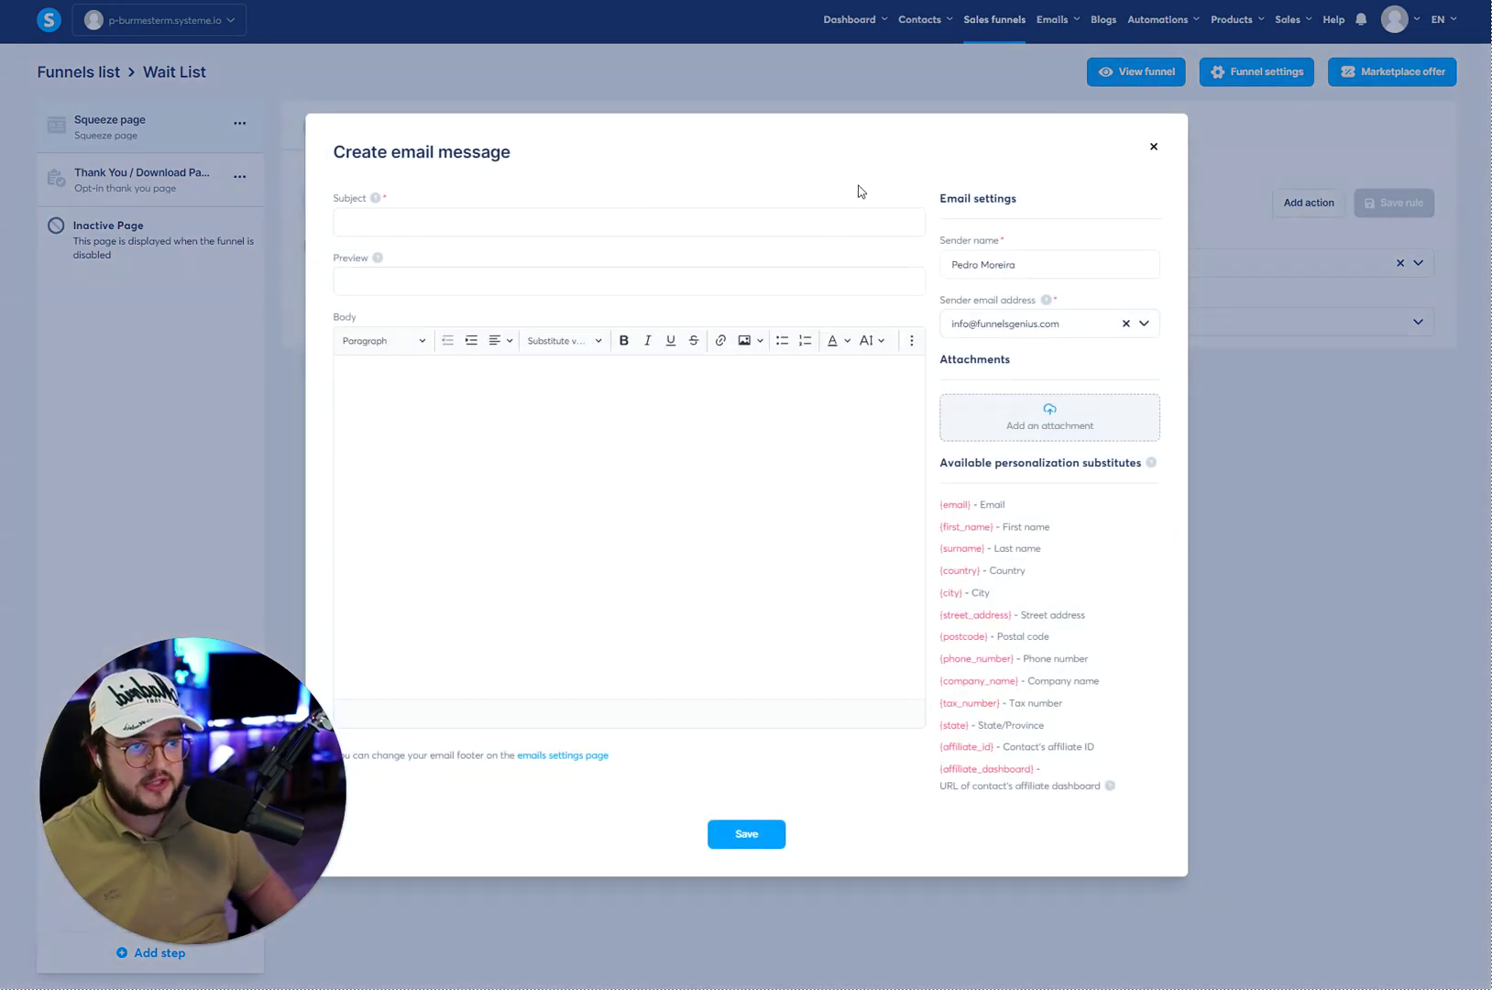
{"action": "left_click", "coordinate": [430, 213]}
{"action": "key", "text": "ctrl+v"}
{"action": "left_click", "coordinate": [484, 286]}
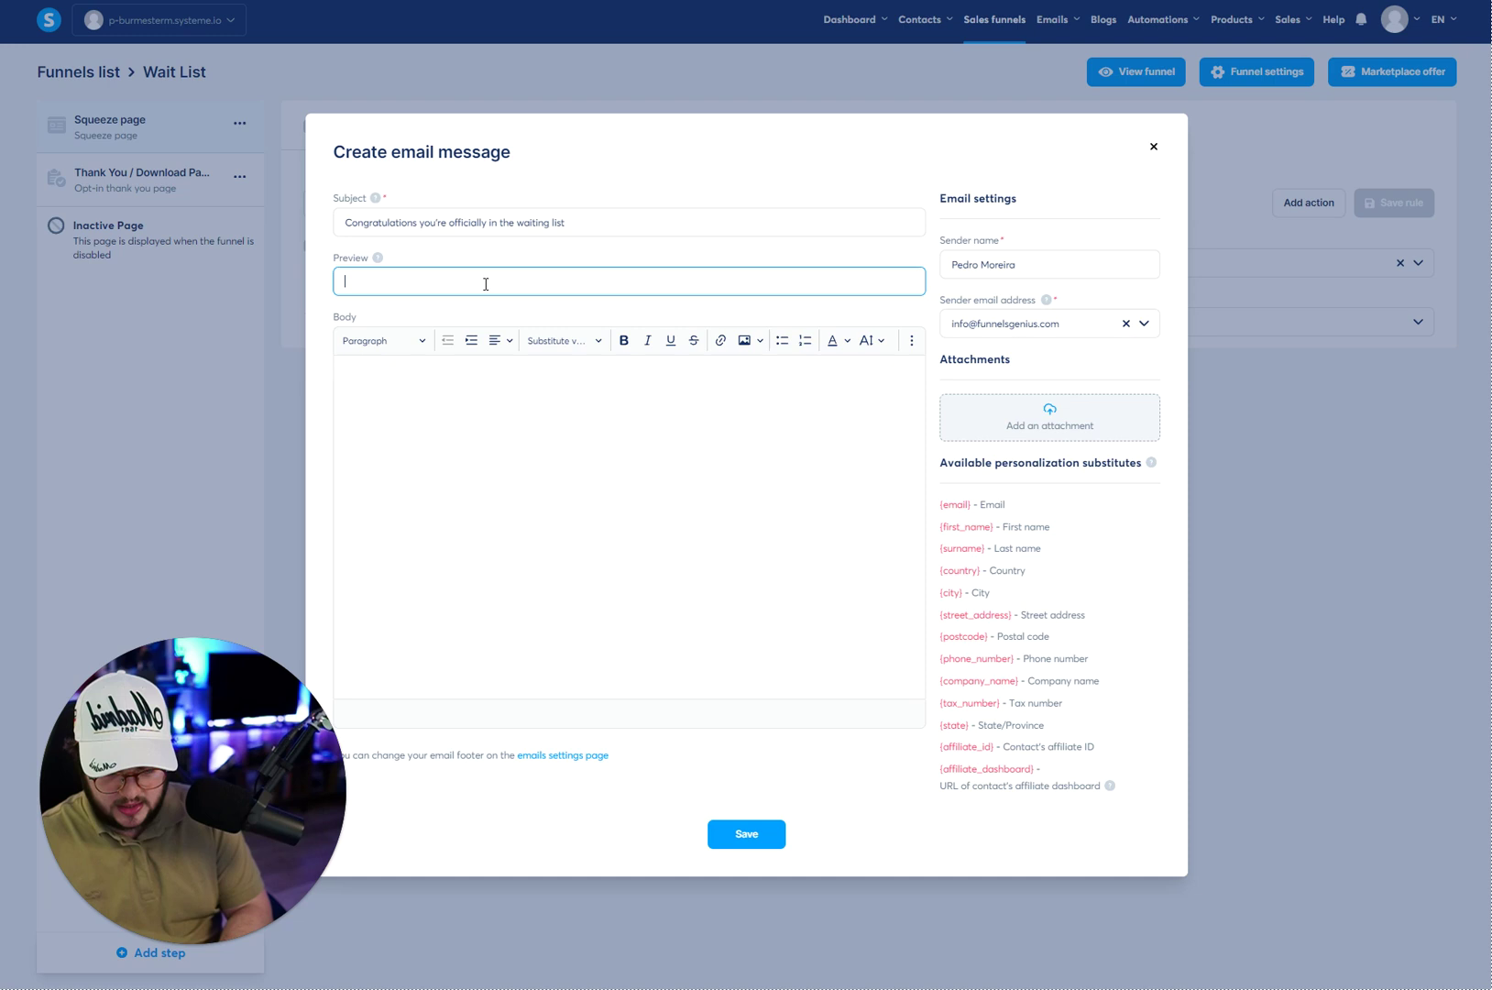
{"action": "type", "text": "CHeck inside"}
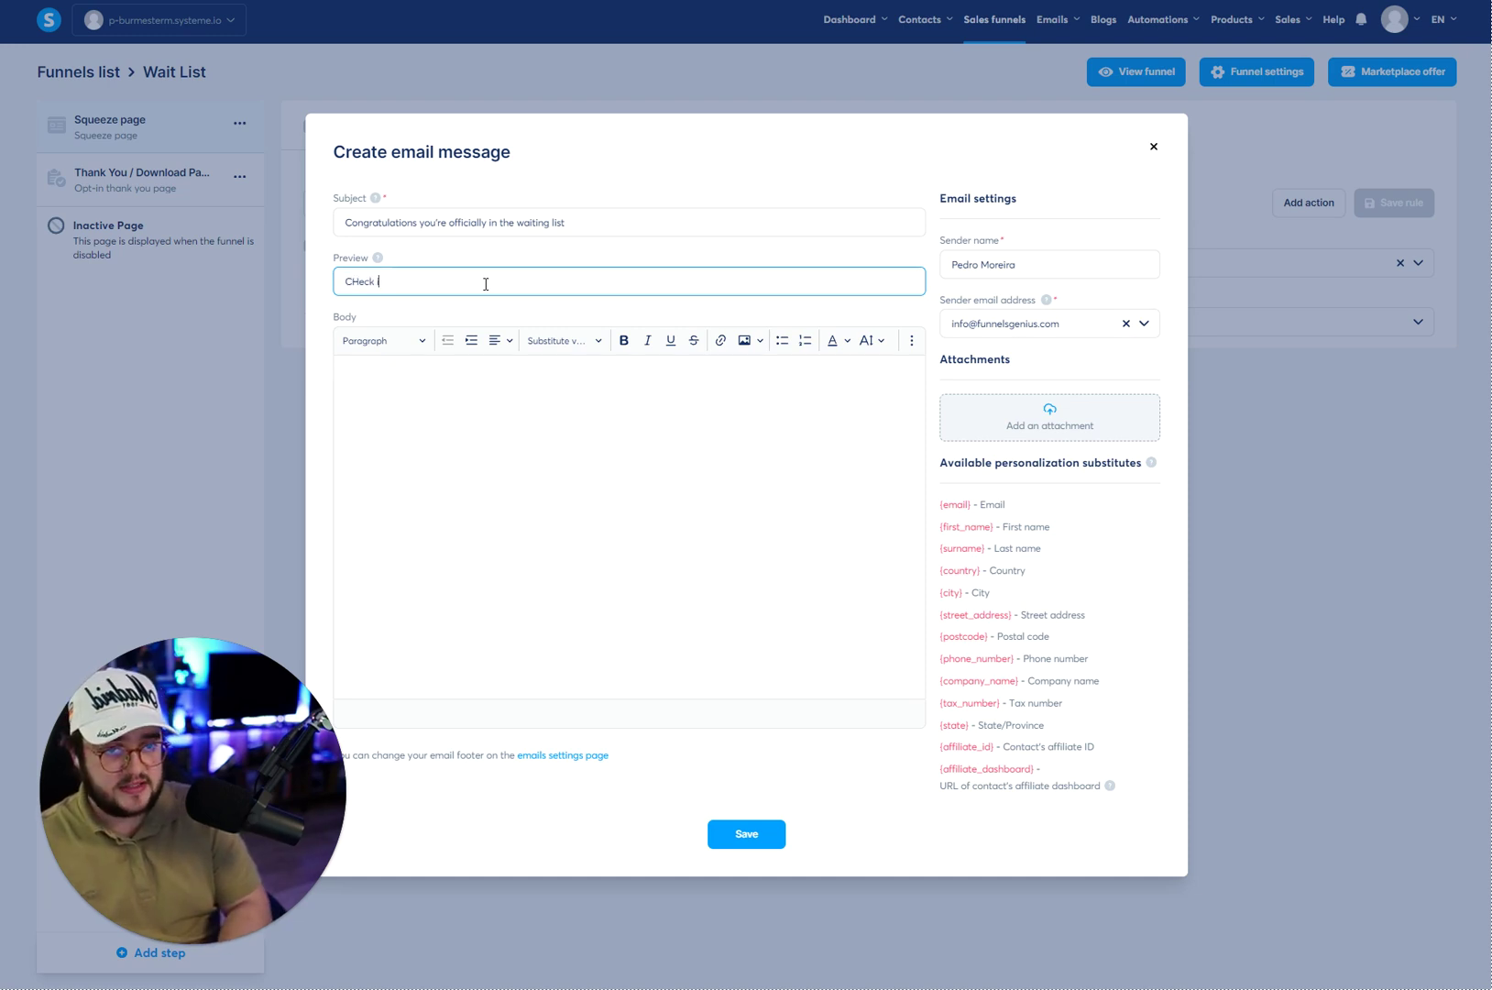
Write the email body greeting the subscriber's {first_name} followed by 'congratlations!!!'
{"action": "left_click", "coordinate": [453, 420]}
{"action": "key", "text": "ctrl+v"}
{"action": "left_click_drag", "start_coordinate": [609, 427], "coordinate": [325, 388]}
{"action": "key", "text": "BackSpace"}
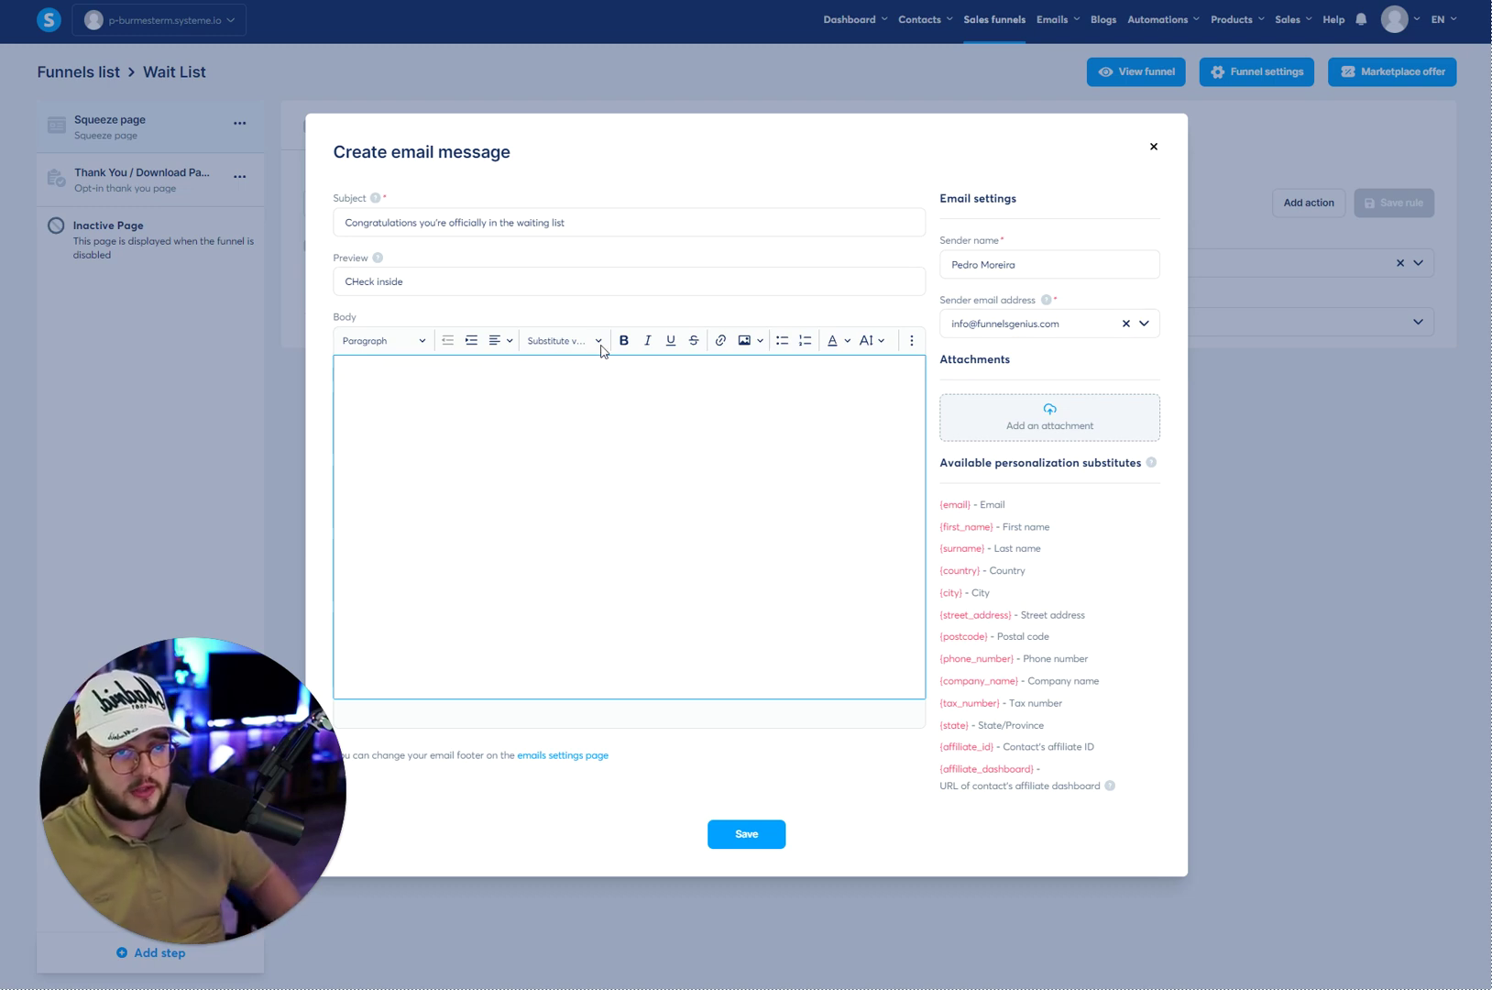
{"action": "left_click", "coordinate": [596, 341]}
{"action": "left_click", "coordinate": [558, 396]}
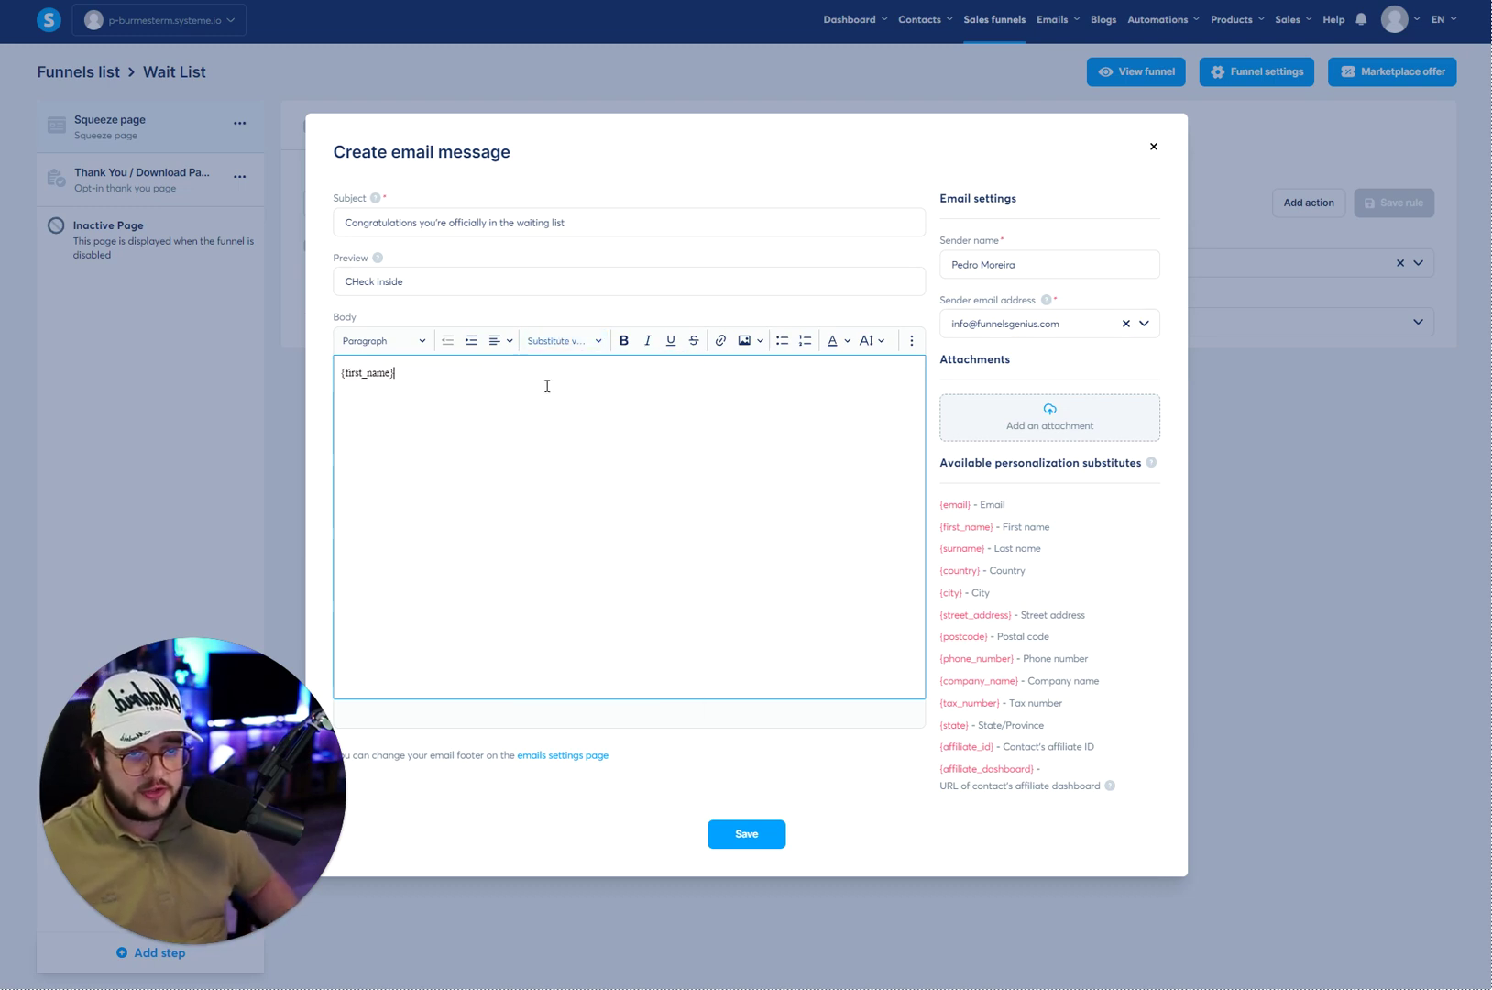
{"action": "left_click", "coordinate": [594, 342]}
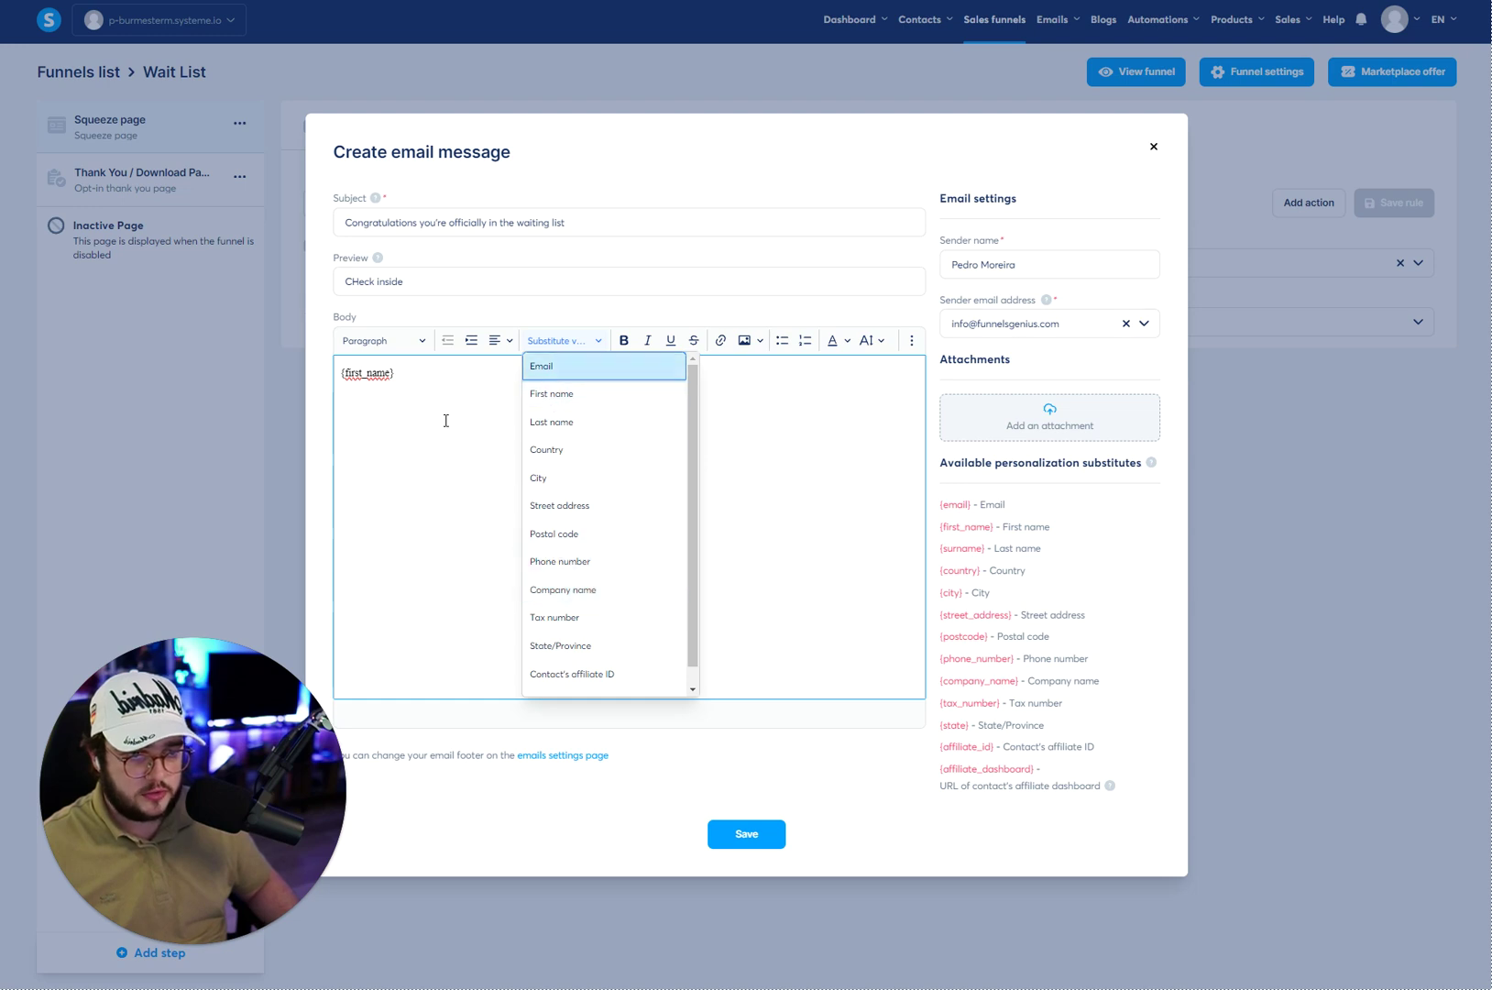
{"action": "left_click", "coordinate": [414, 369]}
{"action": "type", "text": "congratlations!!!"}
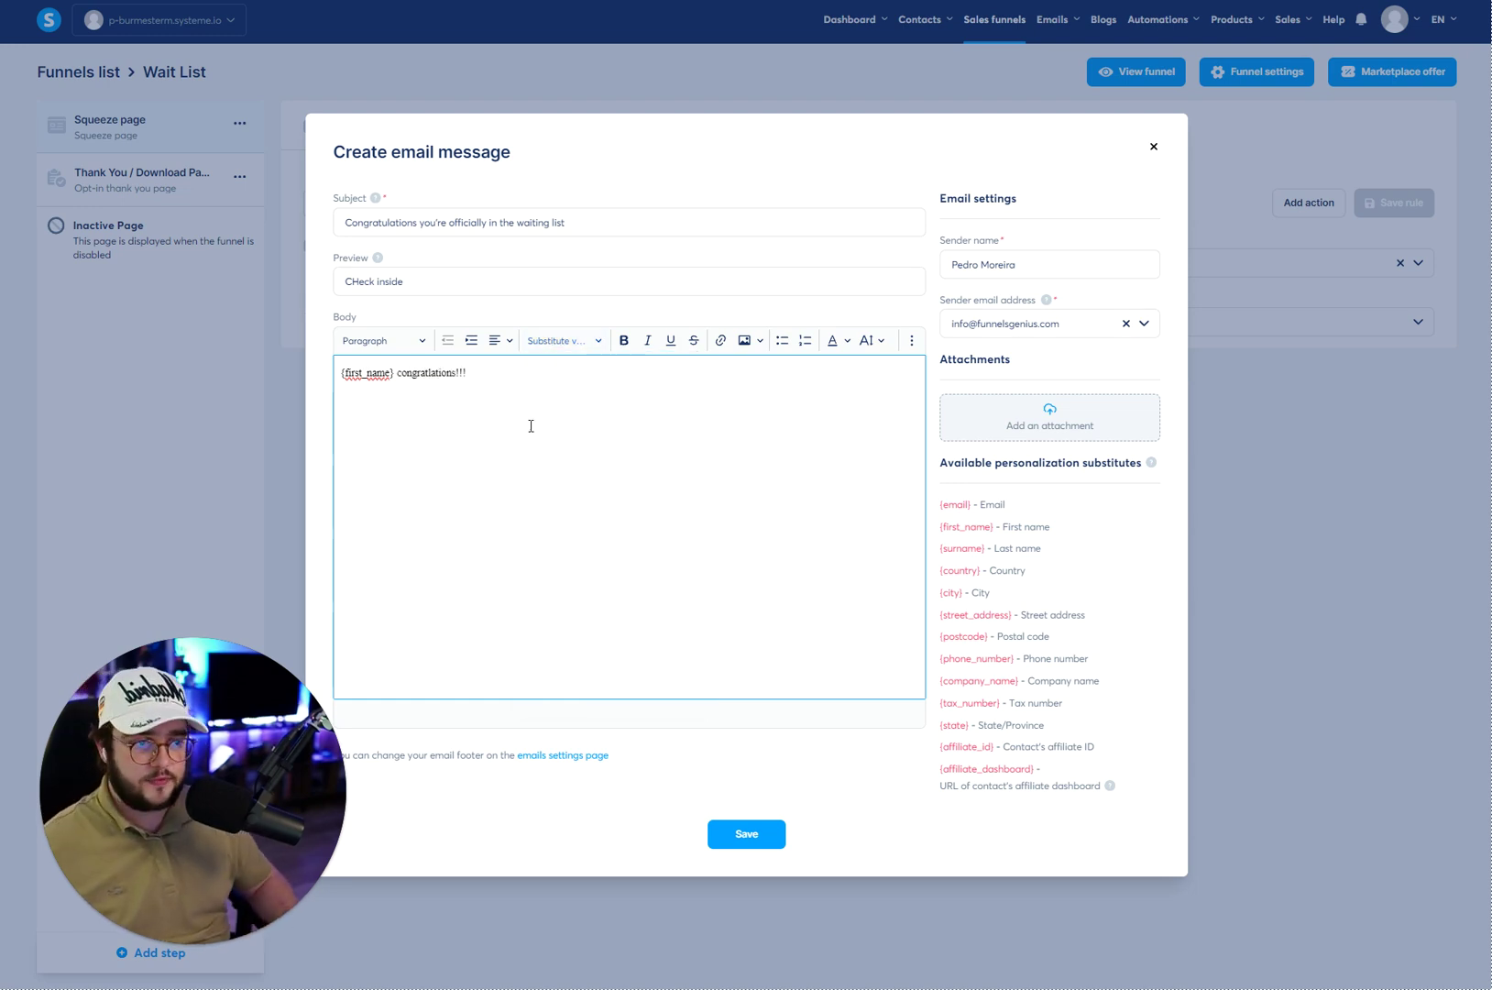
Save the confirmation email and the updated rule, then reopen it to verify both actions
{"action": "left_click", "coordinate": [738, 836]}
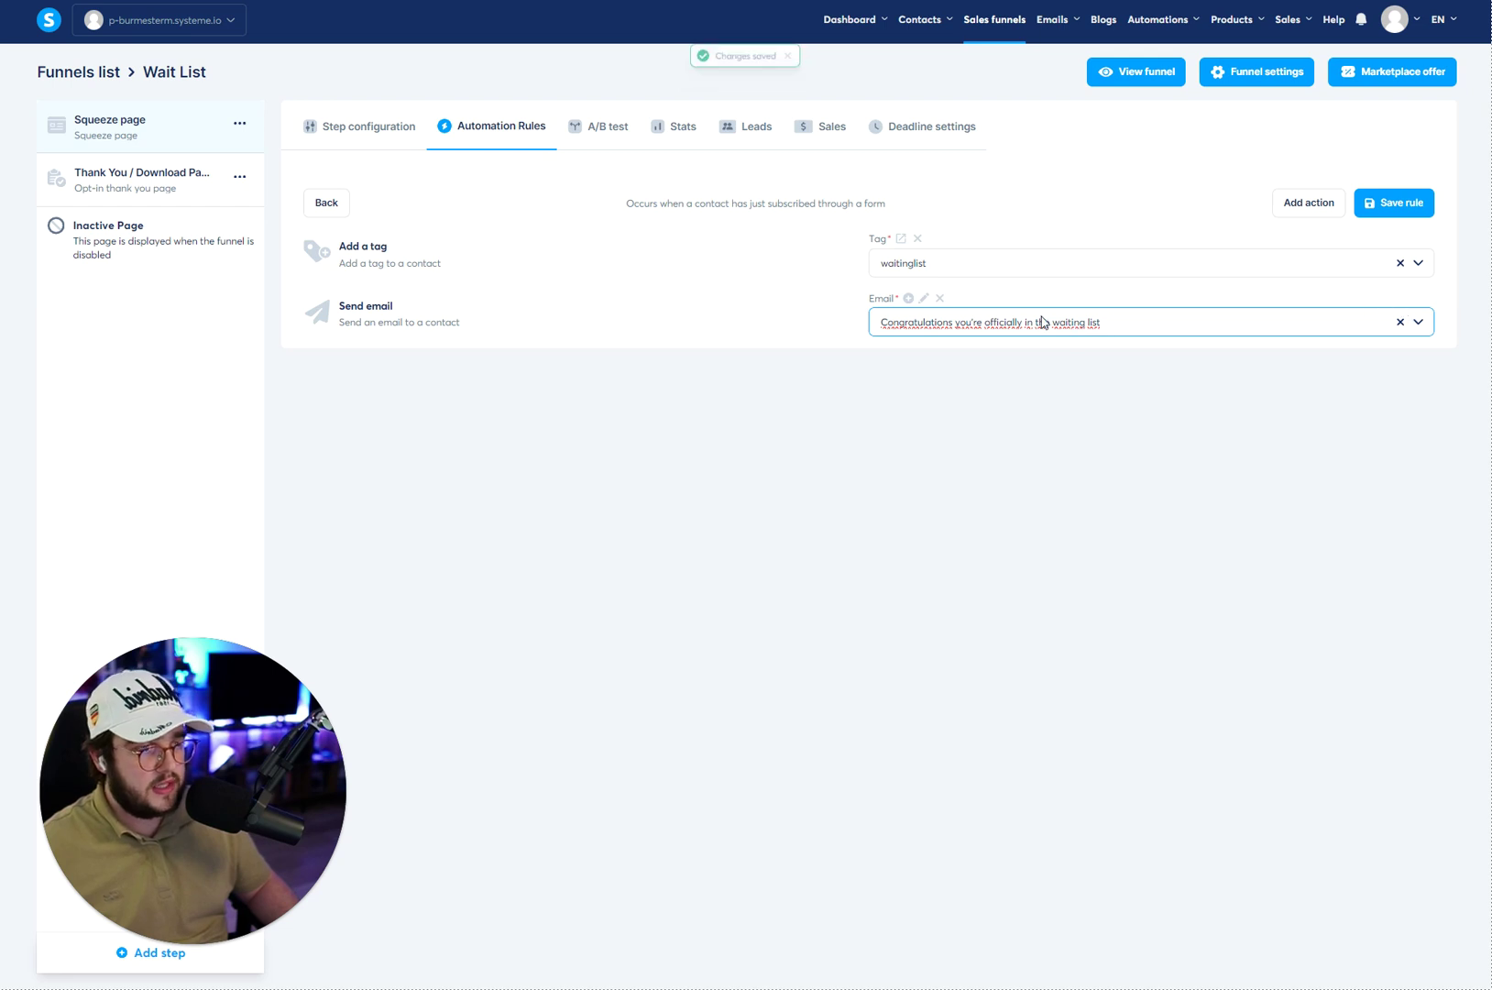
{"action": "left_click", "coordinate": [1379, 203]}
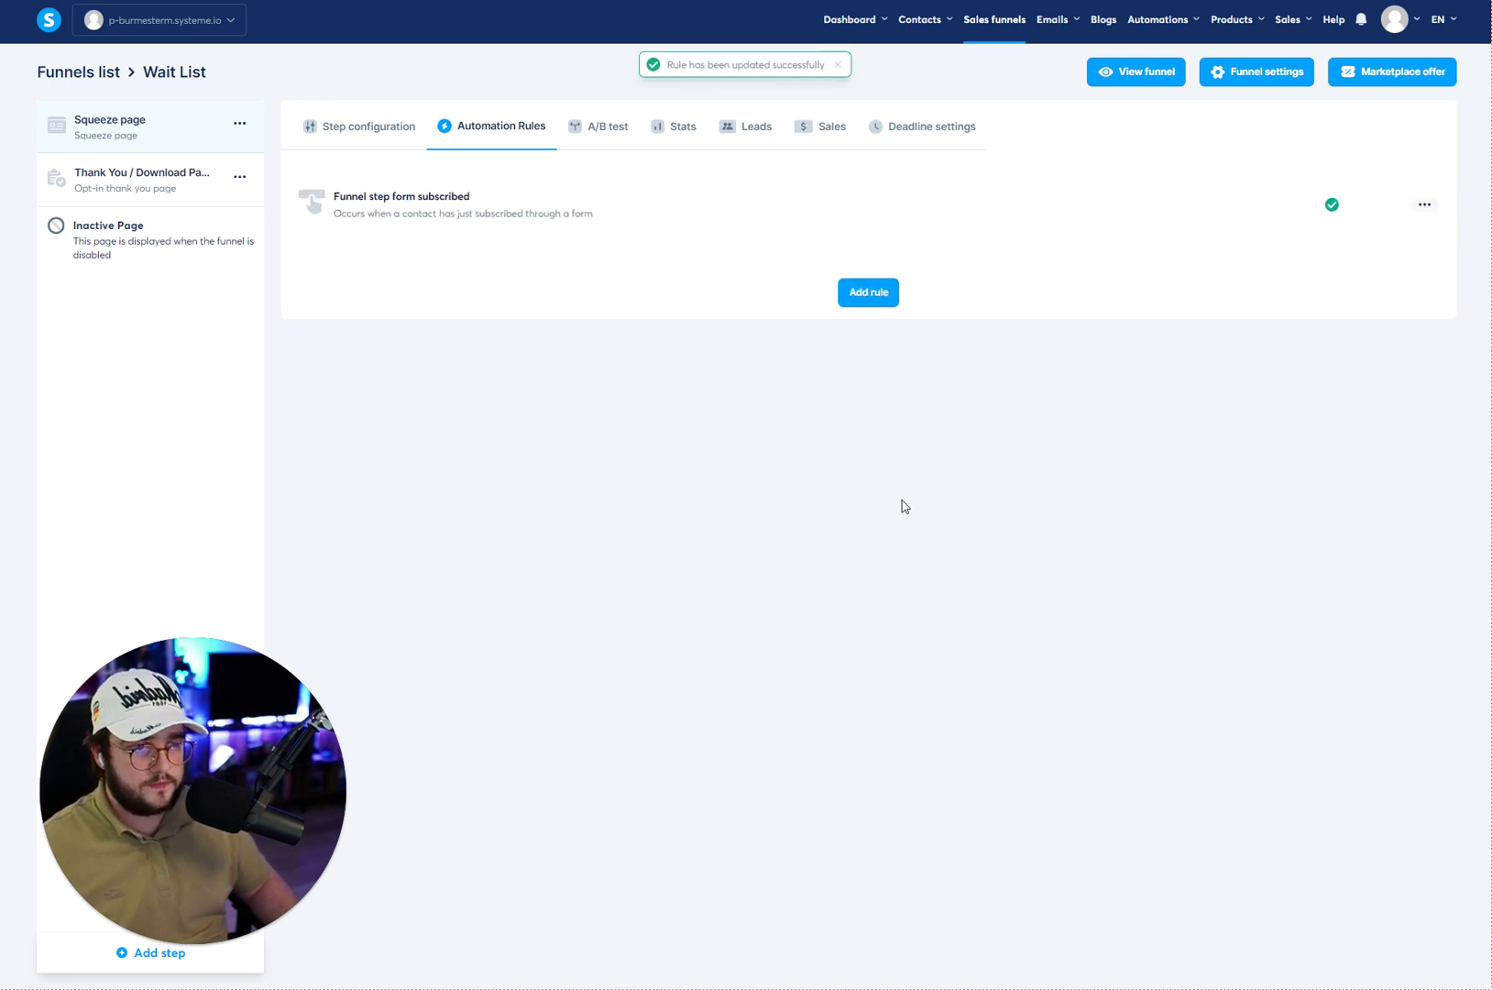
{"action": "left_click", "coordinate": [430, 223]}
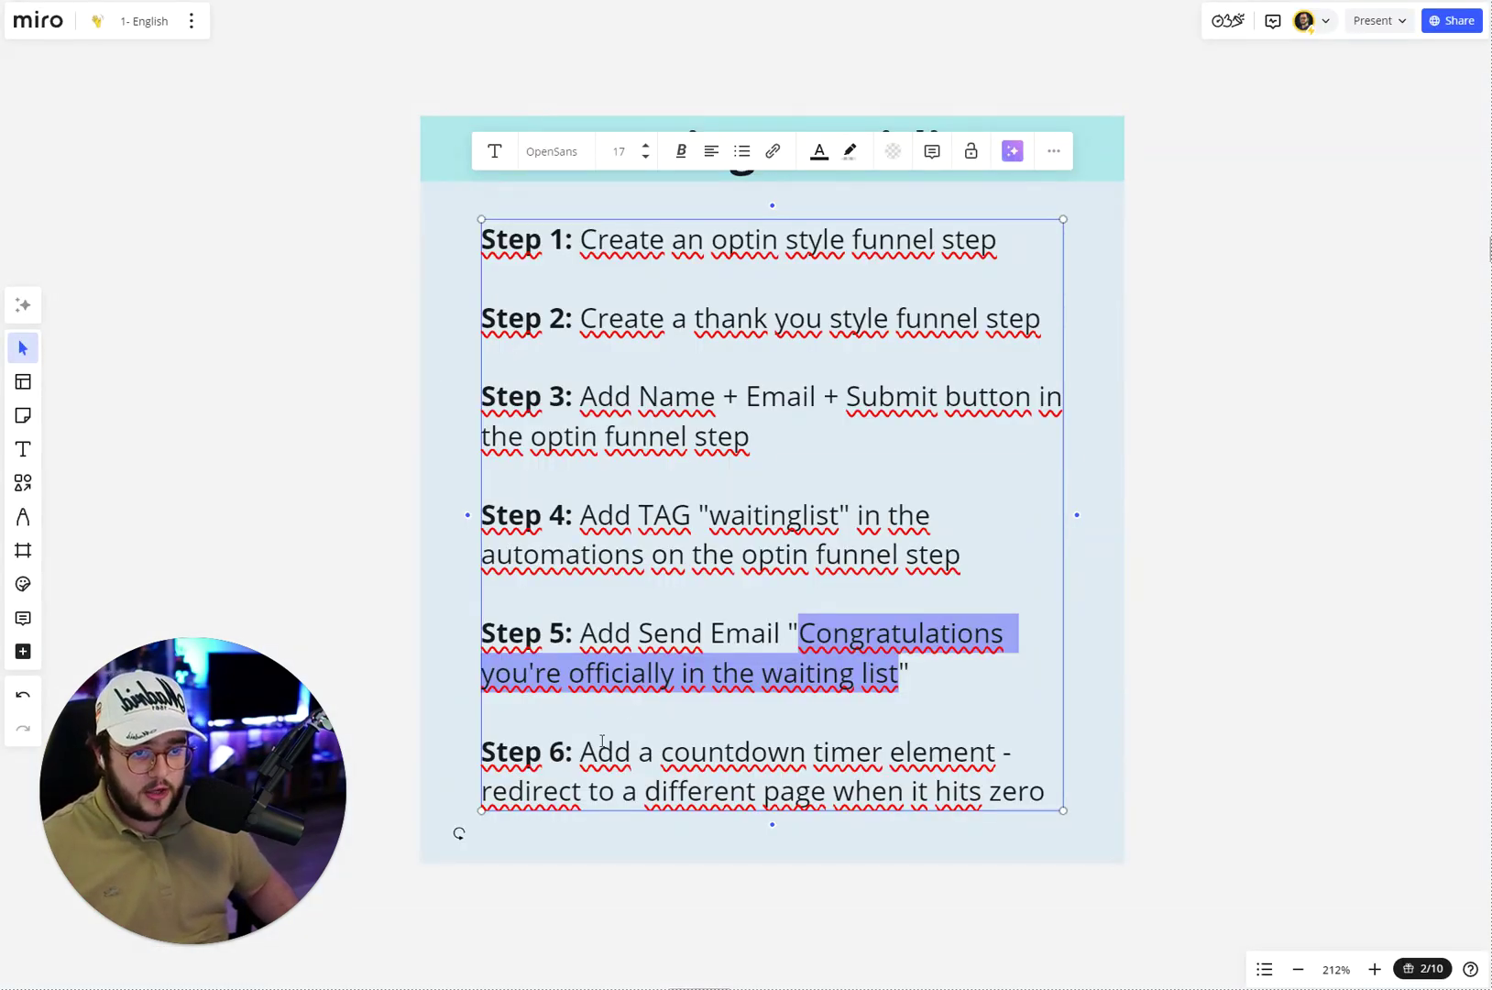
{"action": "left_click_drag", "start_coordinate": [507, 751], "coordinate": [999, 794]}
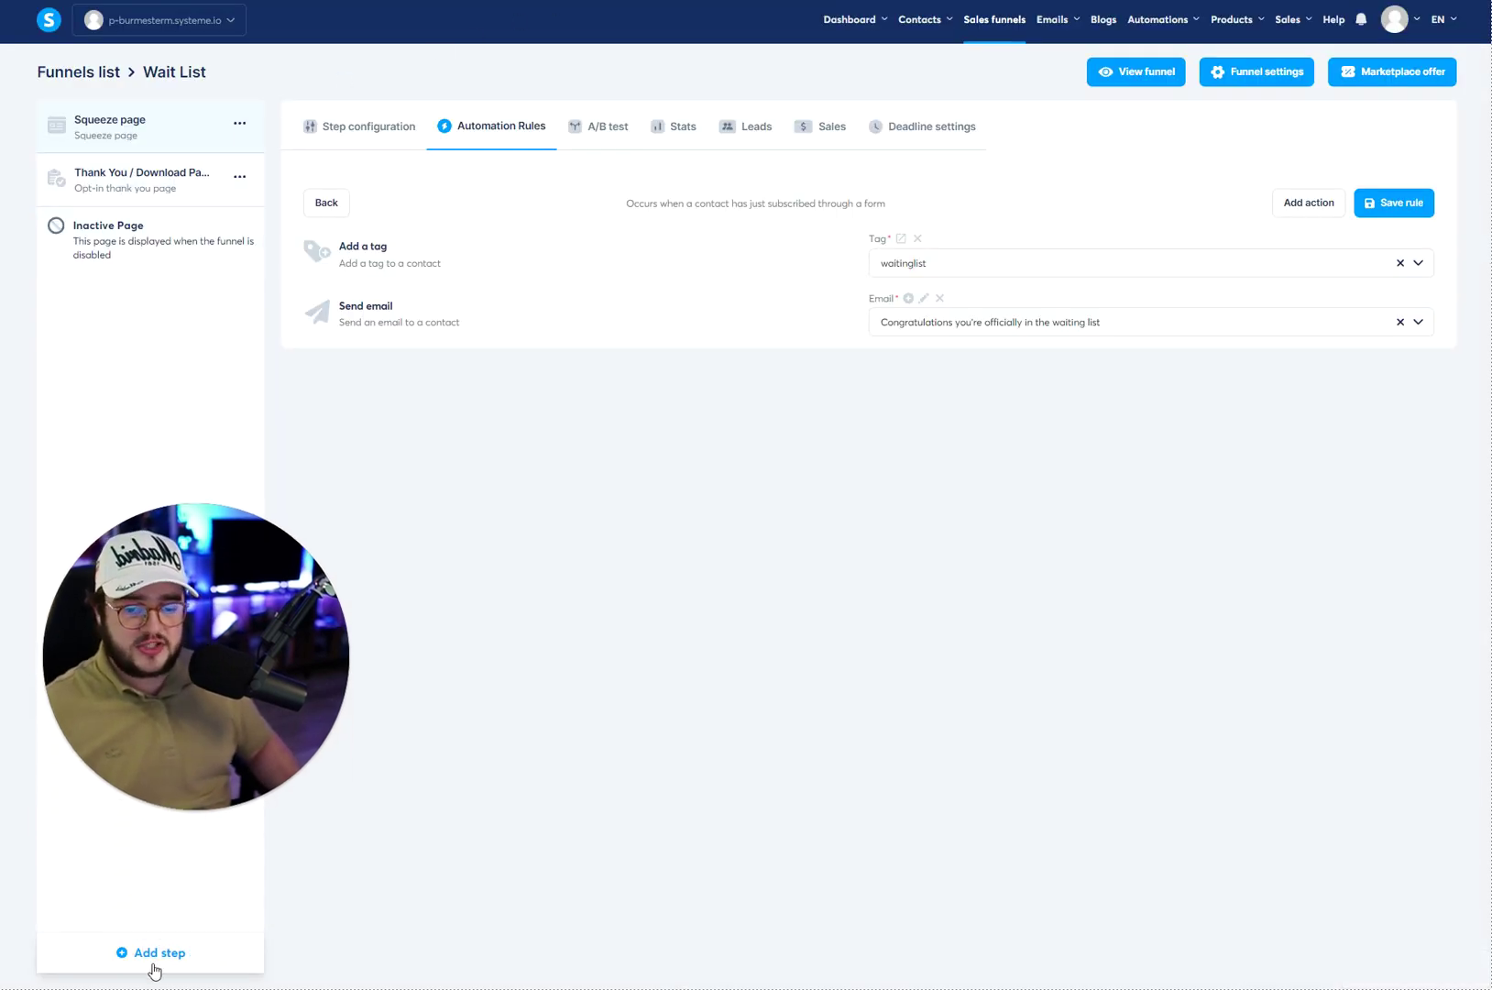
Create a Squeeze page step named 'Waiting List Over!'
{"action": "left_click", "coordinate": [153, 954]}
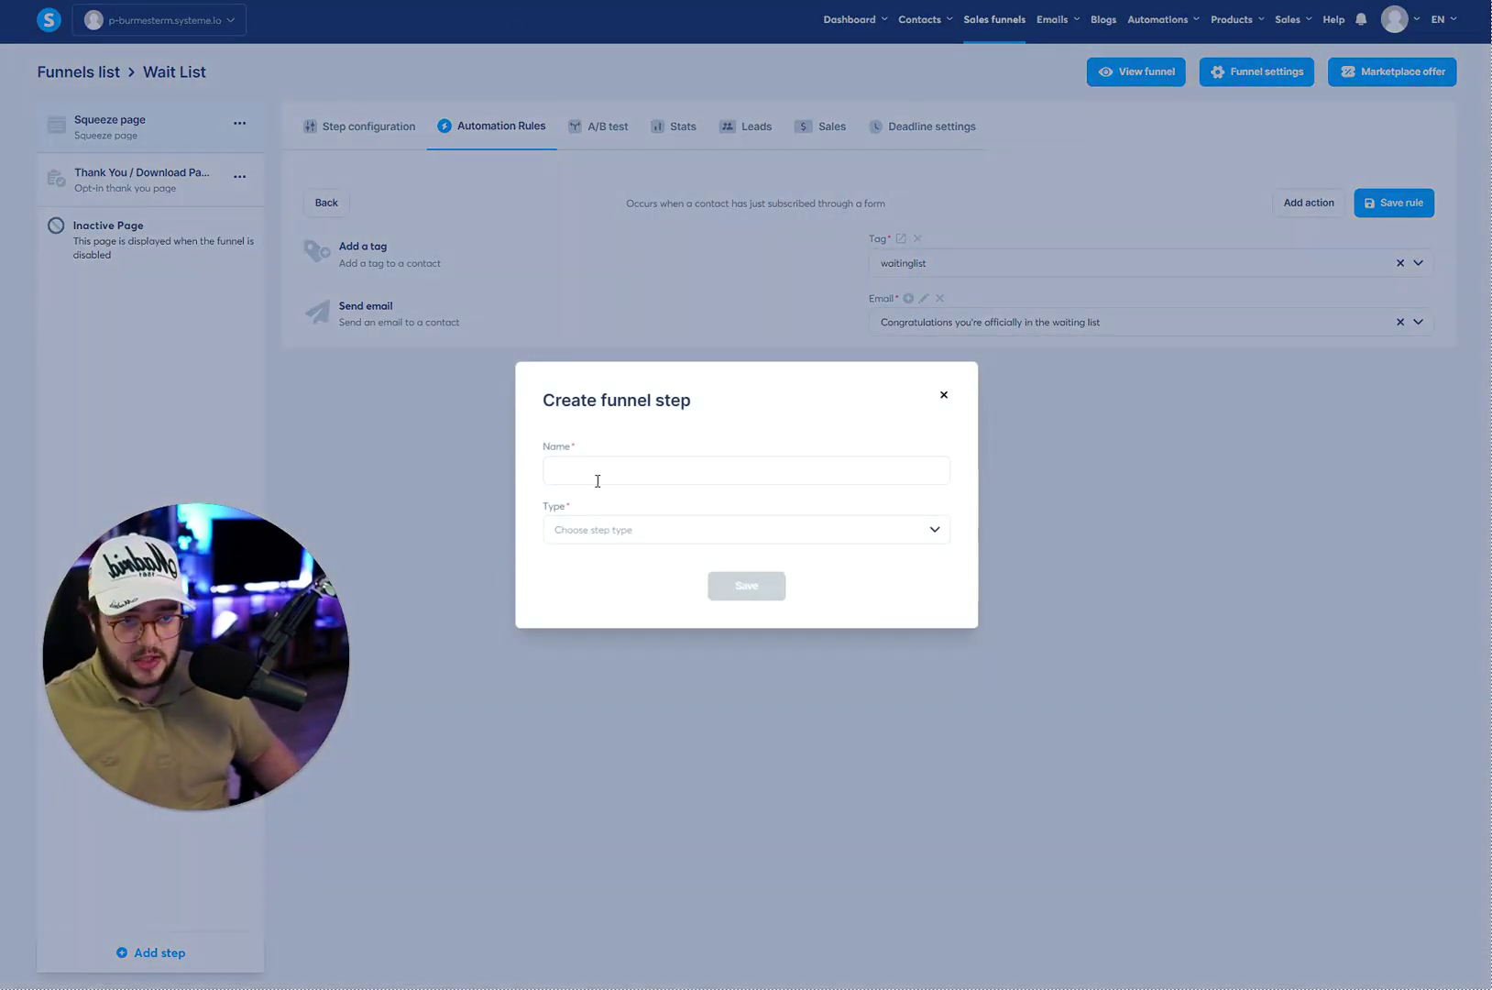
{"action": "left_click", "coordinate": [597, 480]}
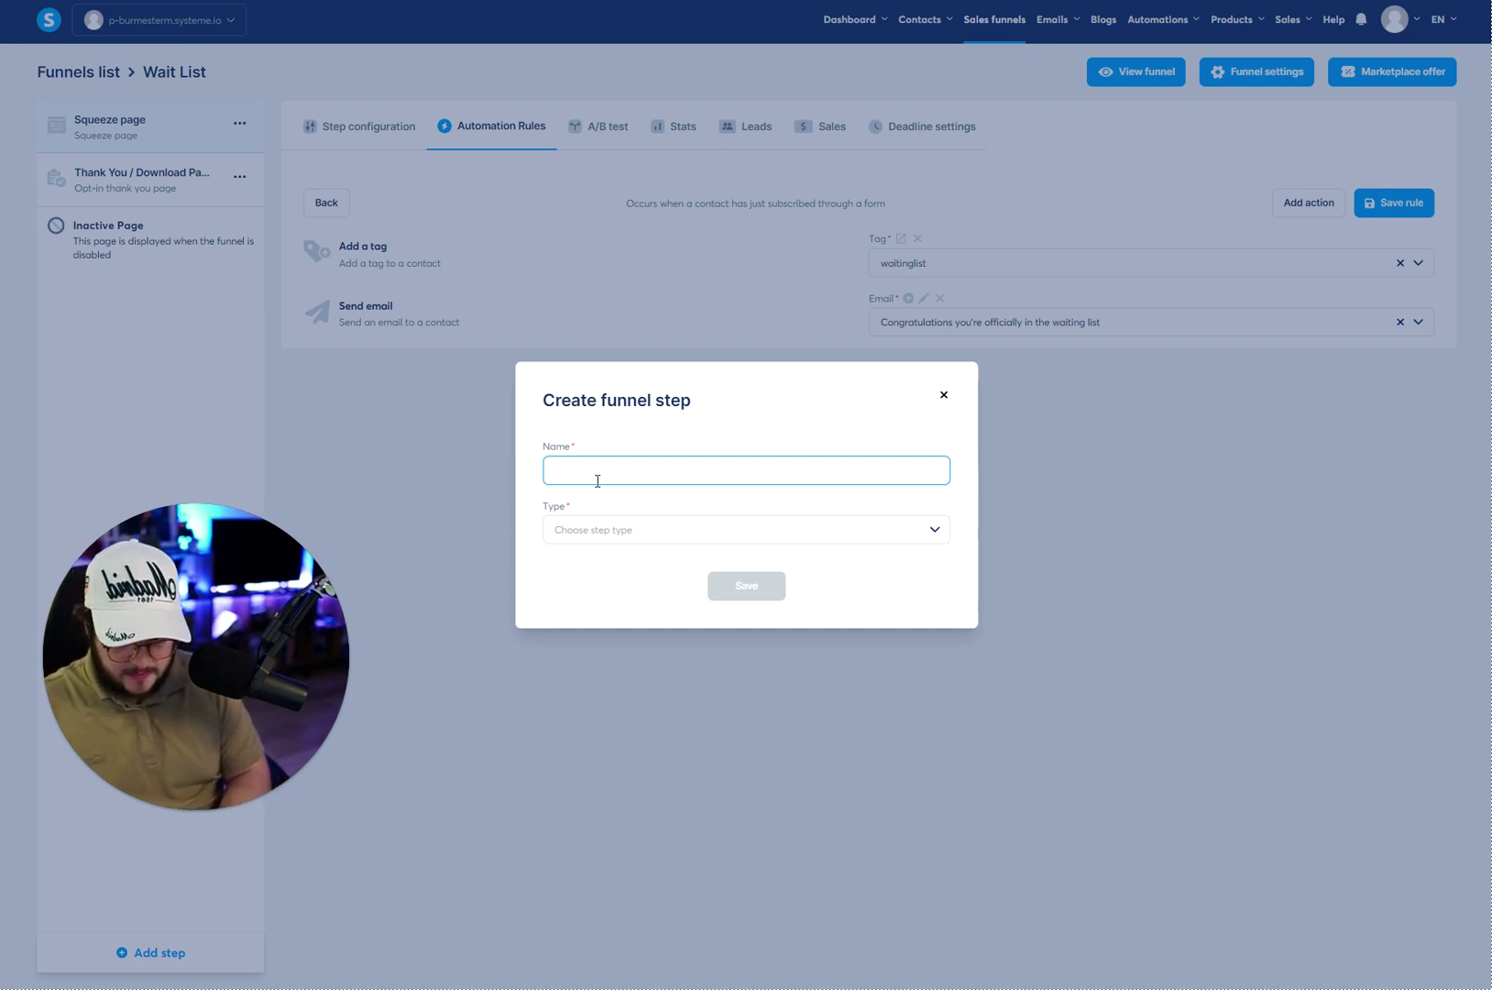
{"action": "type", "text": "Waiting List Over!"}
{"action": "key", "text": "BackSpace"}
{"action": "type", "text": "!"}
{"action": "left_click", "coordinate": [637, 530]}
{"action": "scroll", "coordinate": [609, 678], "scroll_direction": "down", "scroll_amount": 5}
{"action": "scroll", "coordinate": [644, 598], "scroll_direction": "up", "scroll_amount": 5}
{"action": "left_click", "coordinate": [626, 578]}
{"action": "left_click", "coordinate": [747, 587]}
Give the new step the first template and the URL path 'waitlistover'
{"action": "mouse_move", "coordinate": [406, 291]}
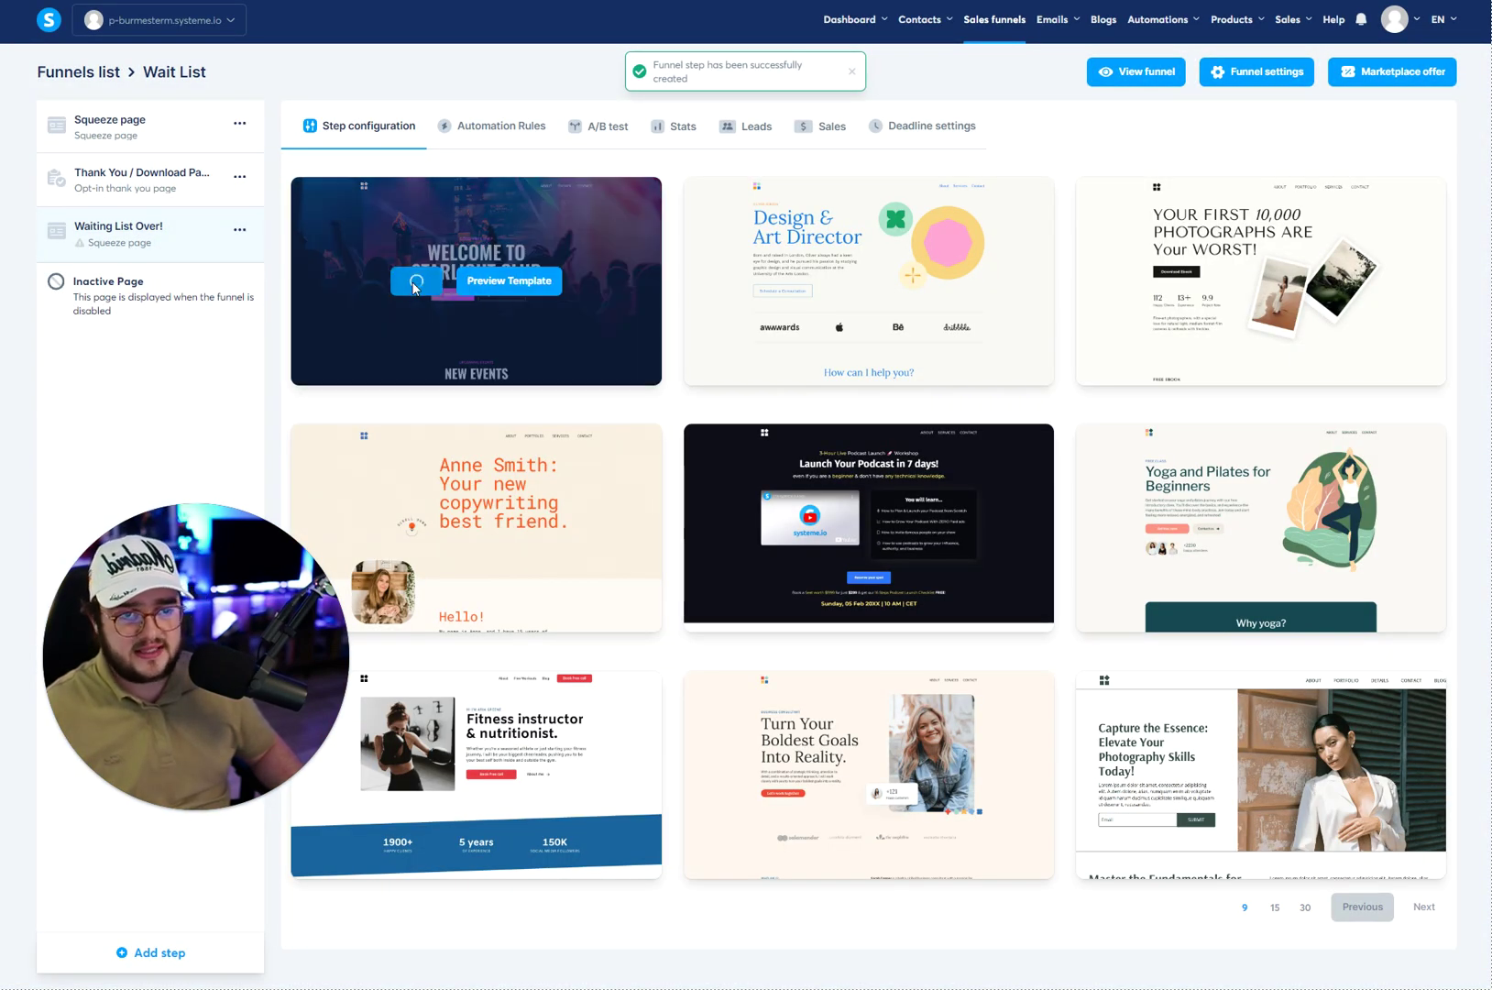
{"action": "left_click", "coordinate": [414, 284]}
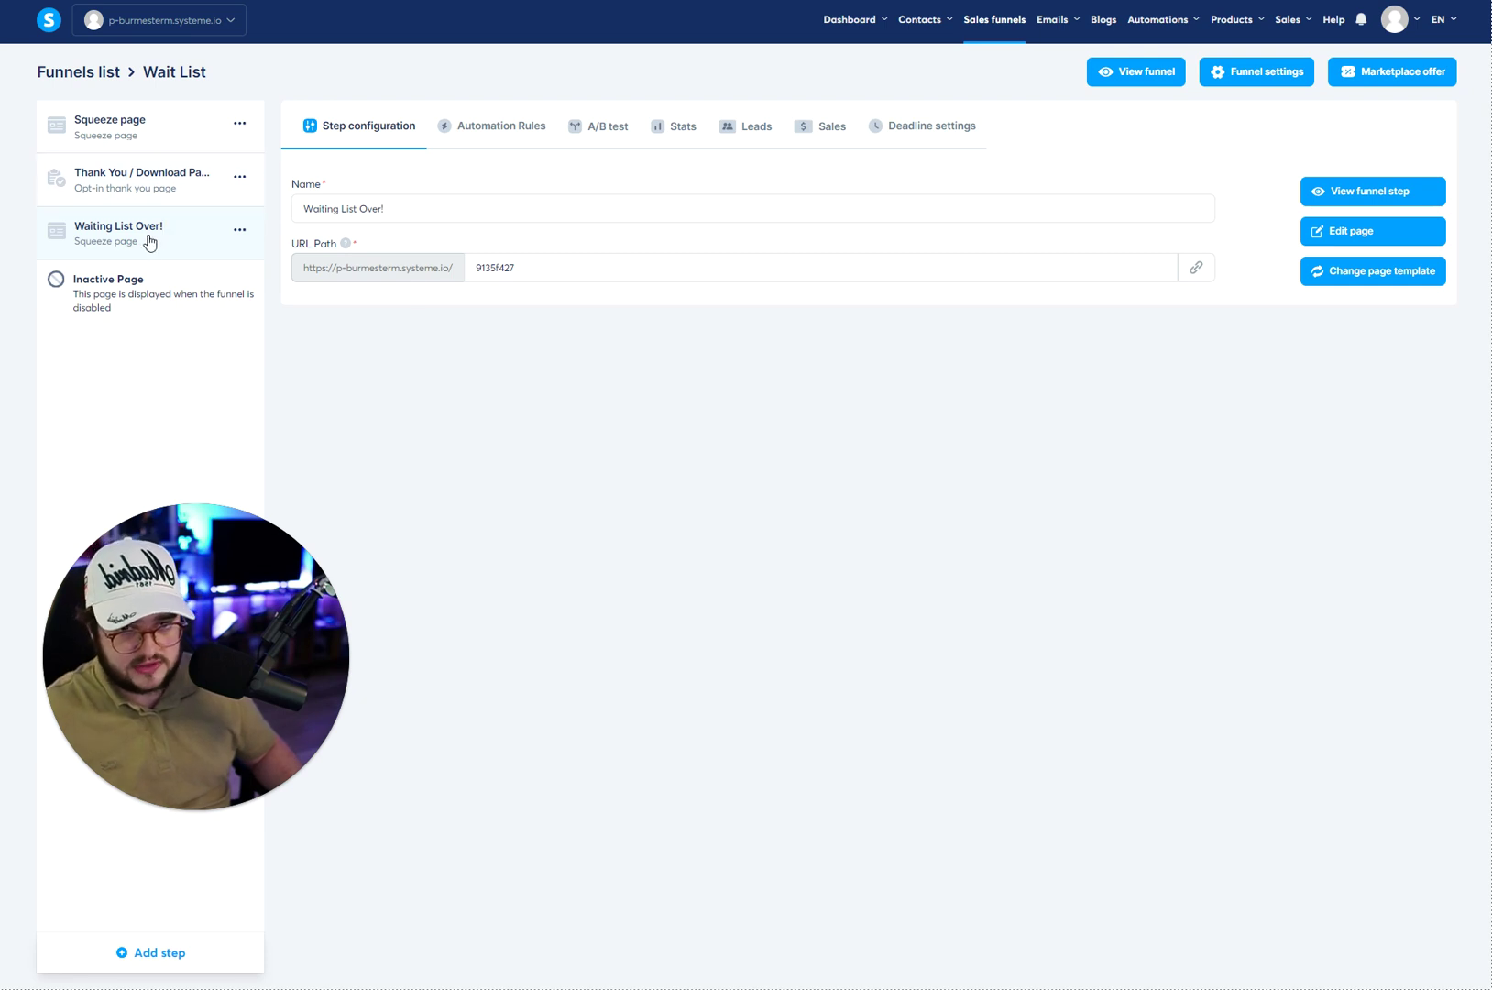
{"action": "left_click_drag", "start_coordinate": [542, 269], "coordinate": [443, 277]}
{"action": "type", "text": "waitlistov"}
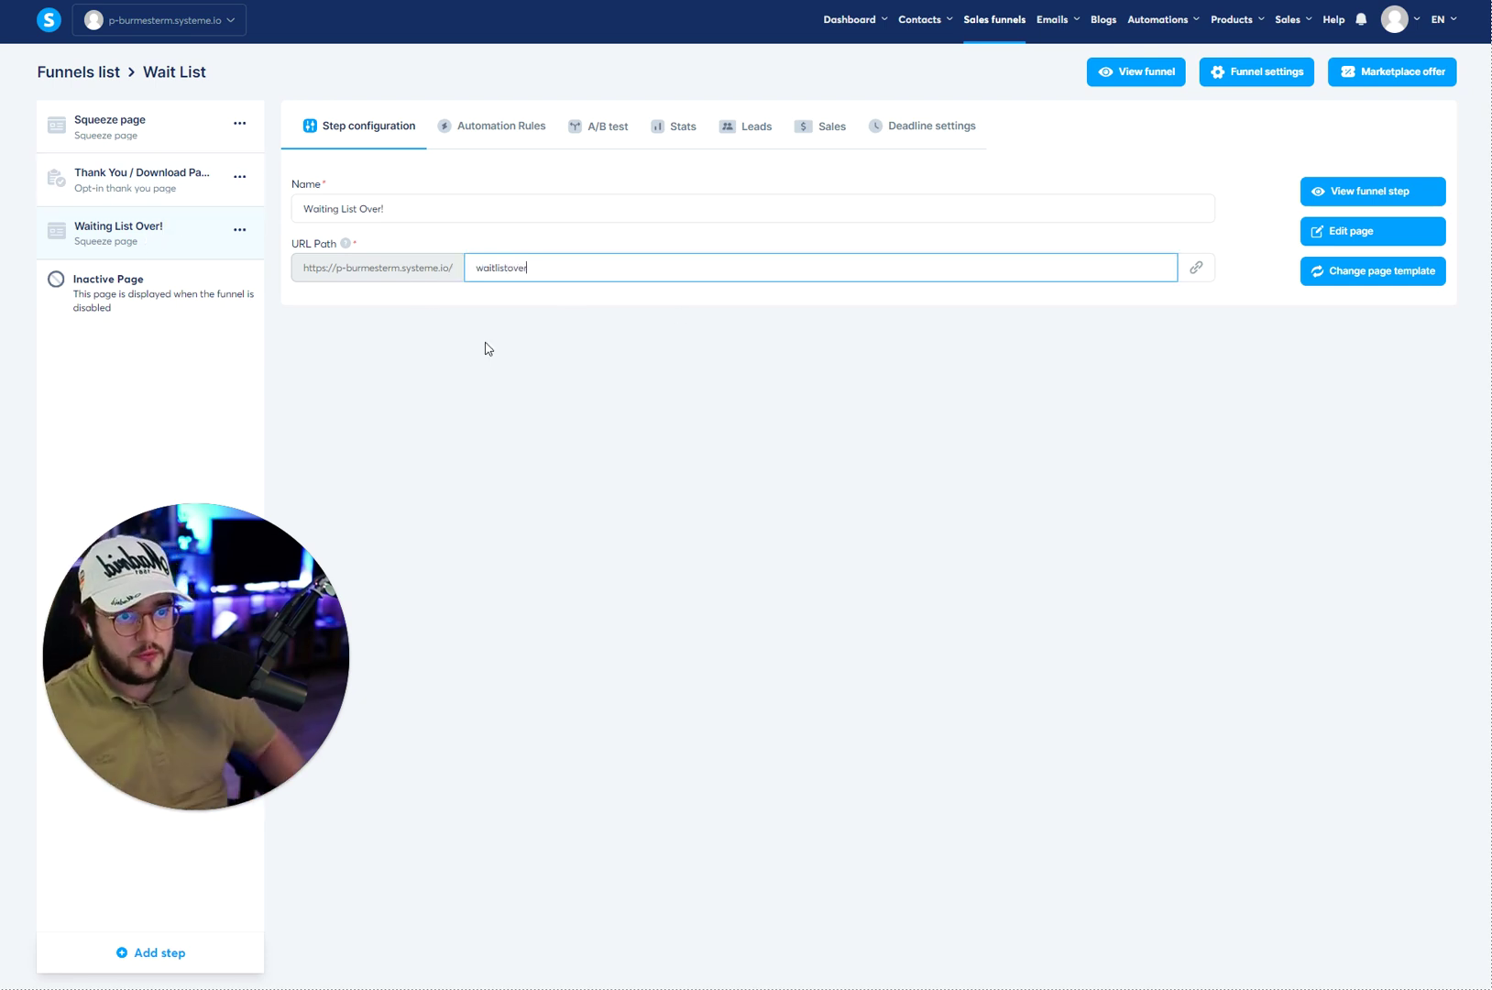
{"action": "type", "text": "er"}
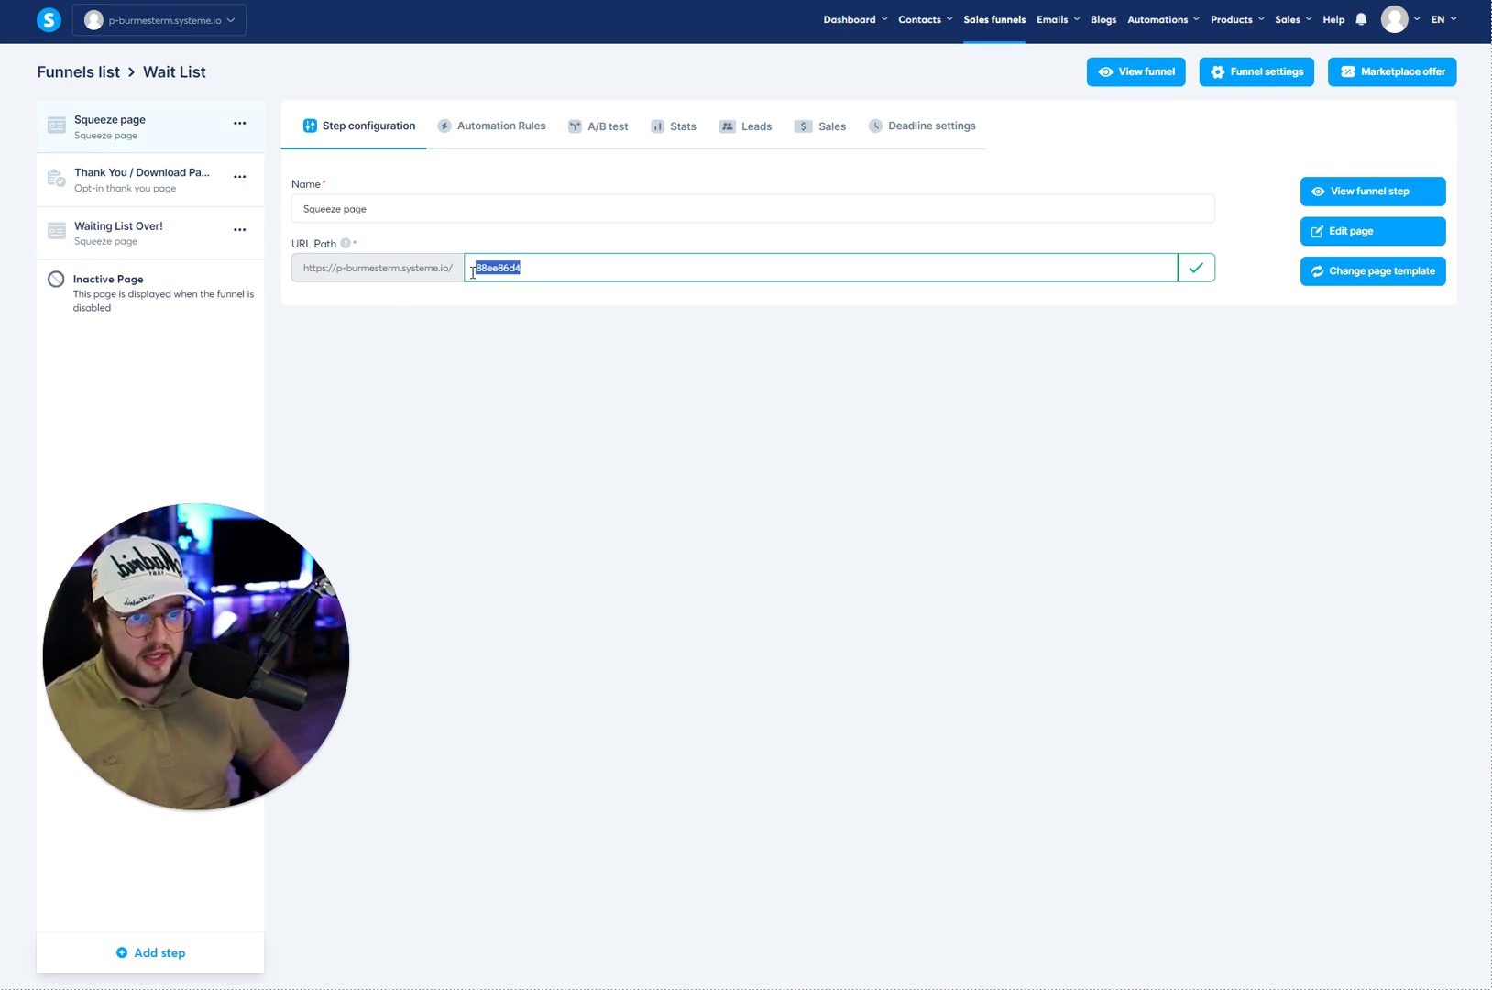
{"action": "left_click", "coordinate": [89, 288]}
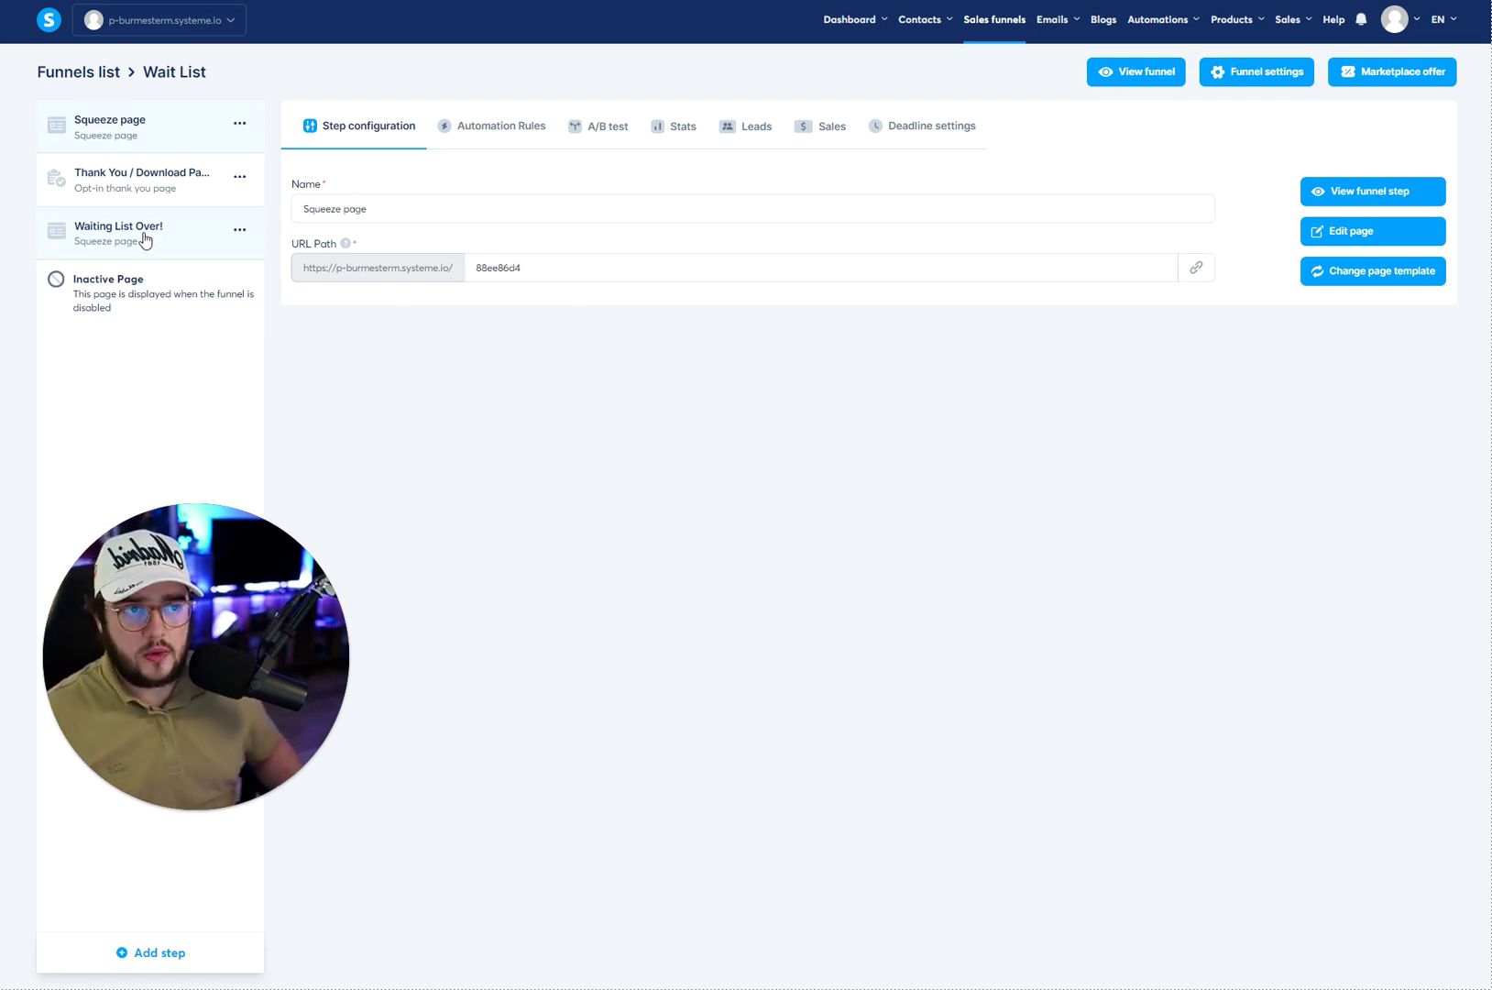
{"action": "left_click", "coordinate": [144, 240]}
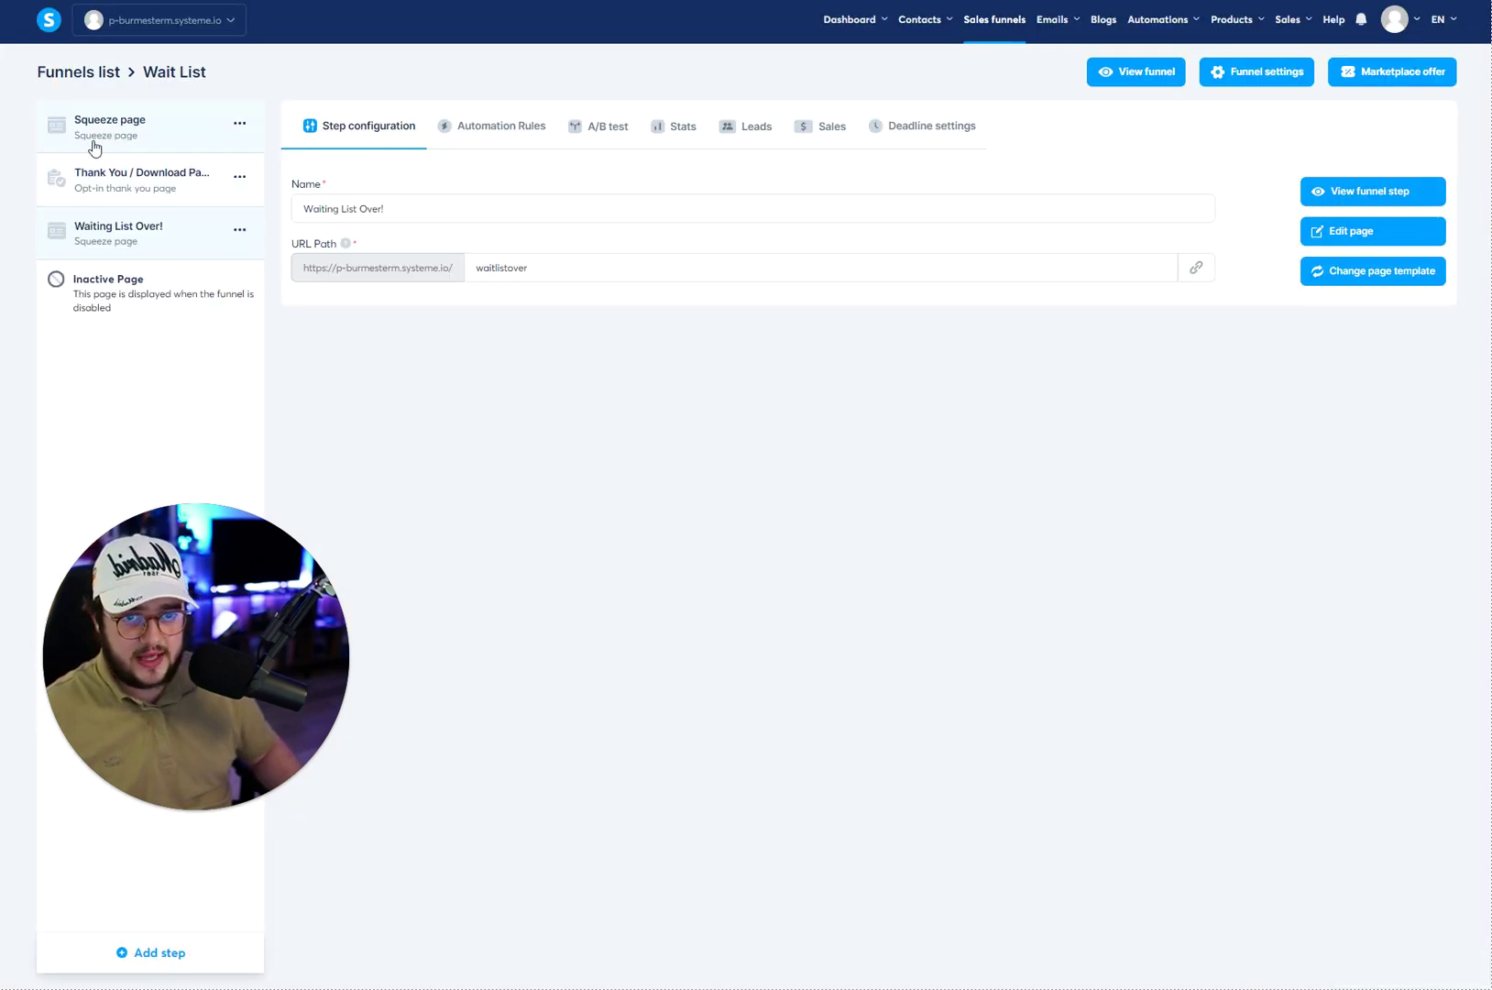
Add a countdown timer below Subscribe Now in the squeeze page's opt-in popup
{"action": "left_click", "coordinate": [1353, 233]}
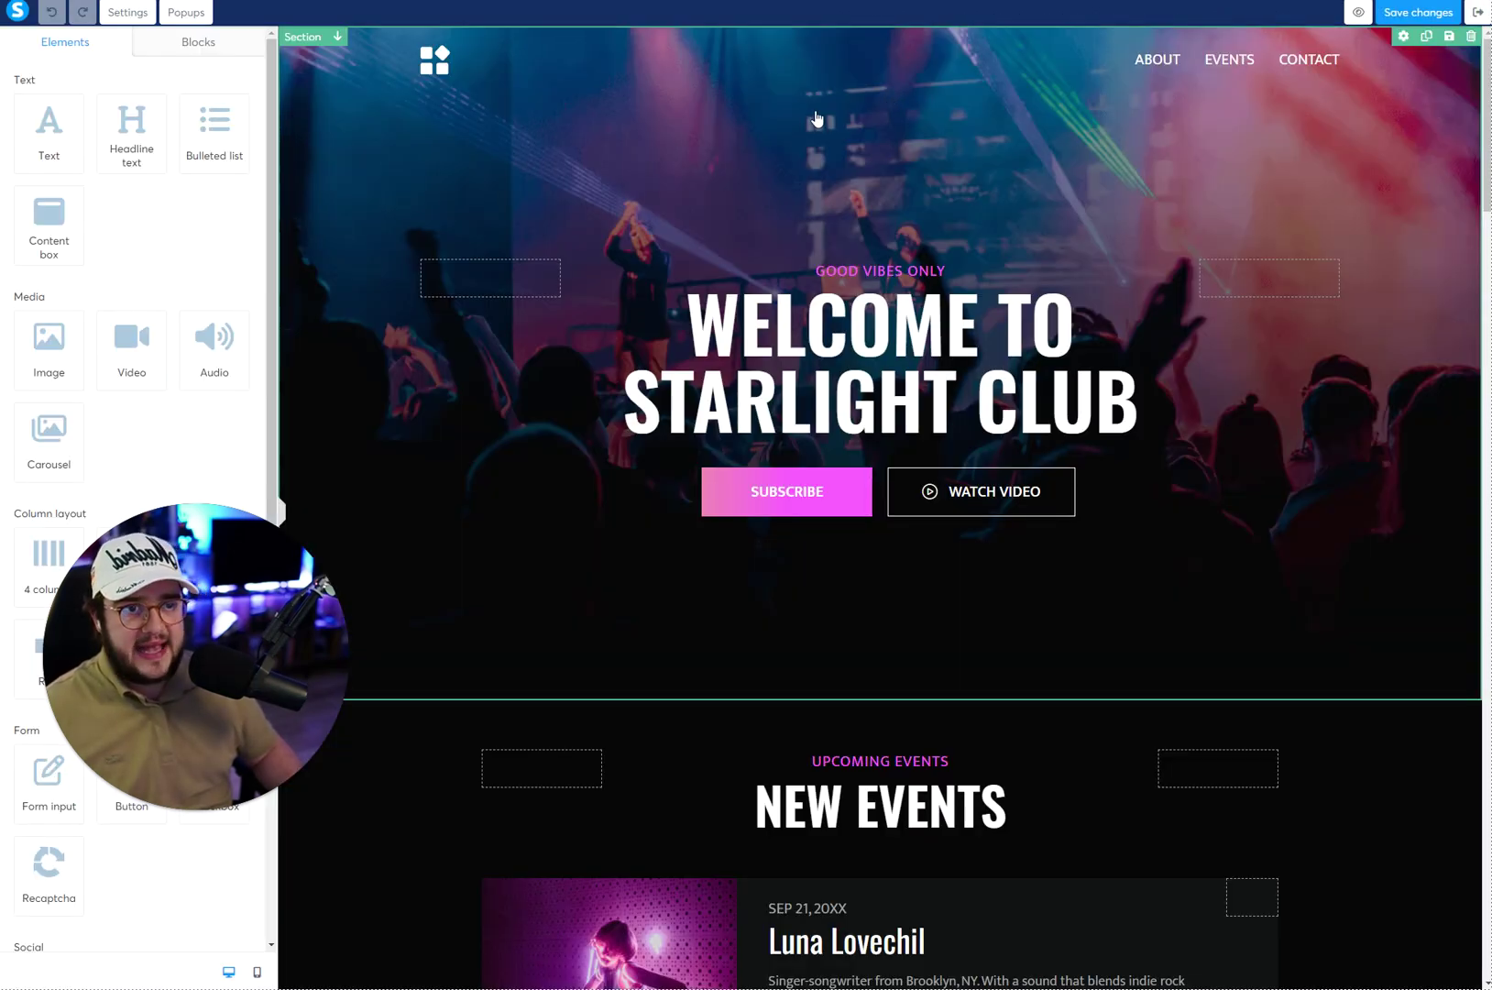
{"action": "left_click", "coordinate": [186, 12]}
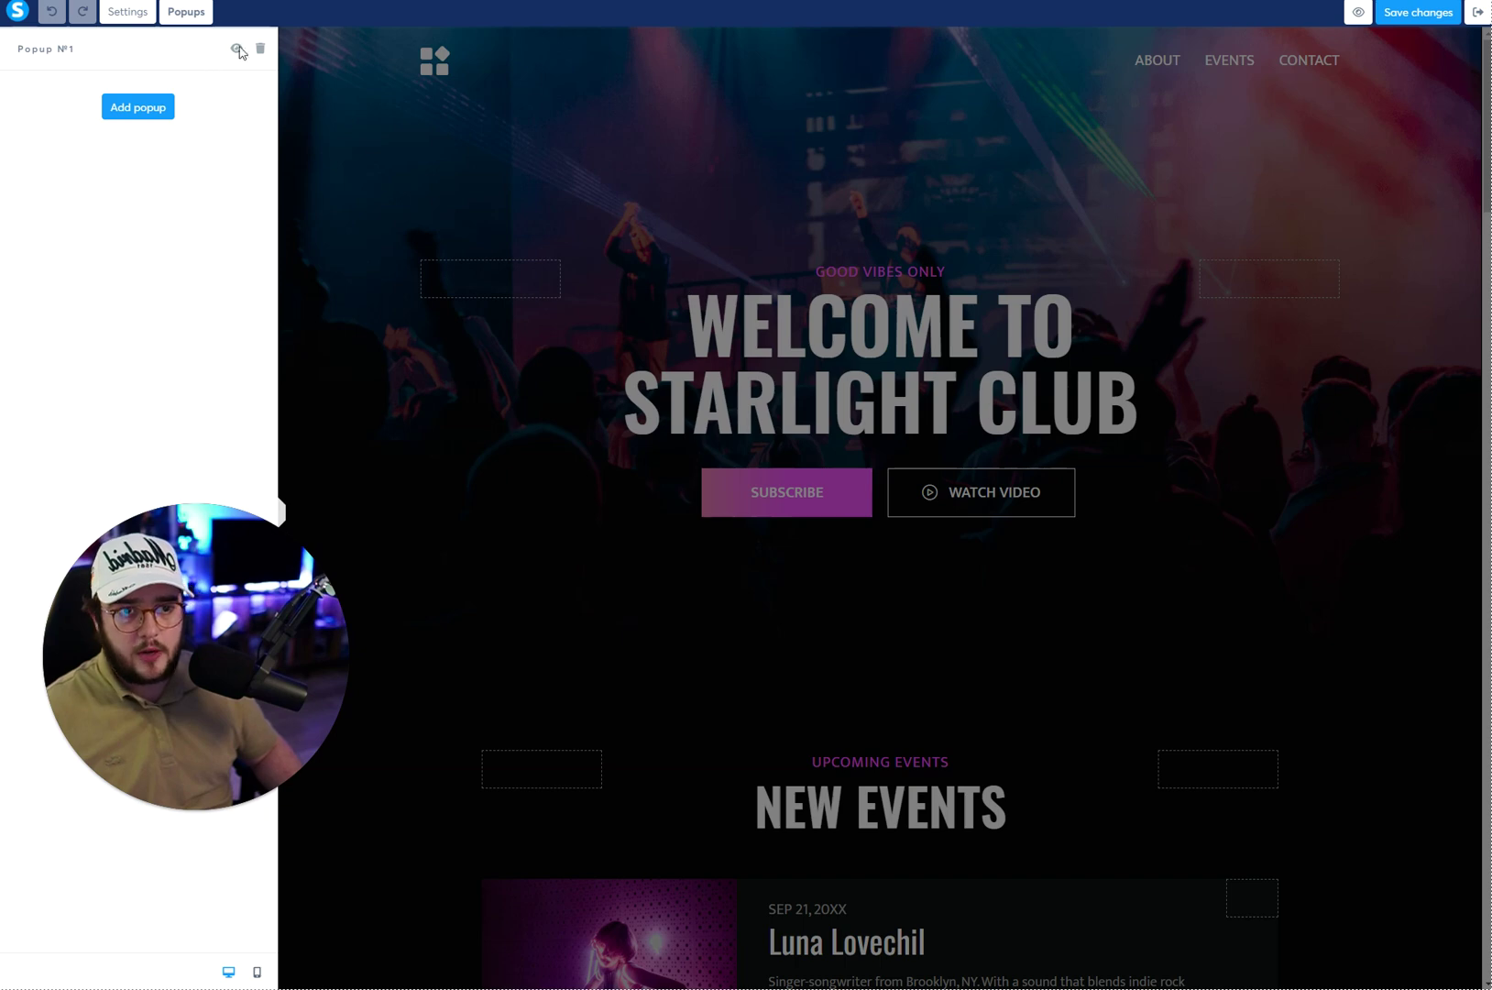
{"action": "left_click", "coordinate": [235, 49]}
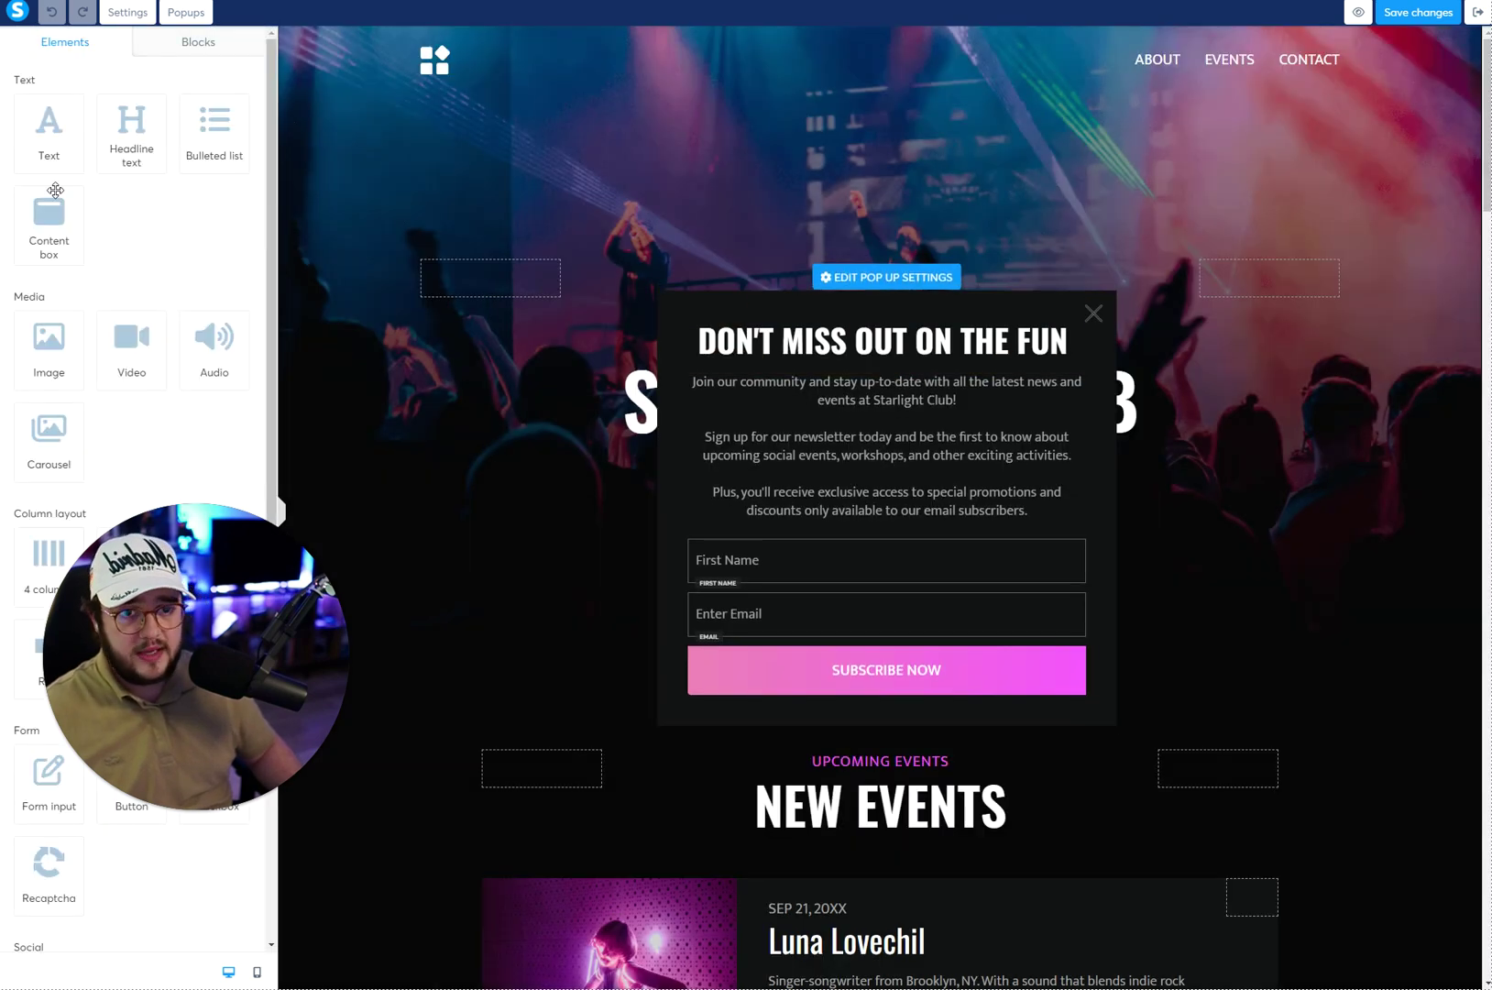
{"action": "scroll", "coordinate": [99, 476], "scroll_direction": "down", "scroll_amount": 1}
{"action": "scroll", "coordinate": [99, 477], "scroll_direction": "down", "scroll_amount": 3}
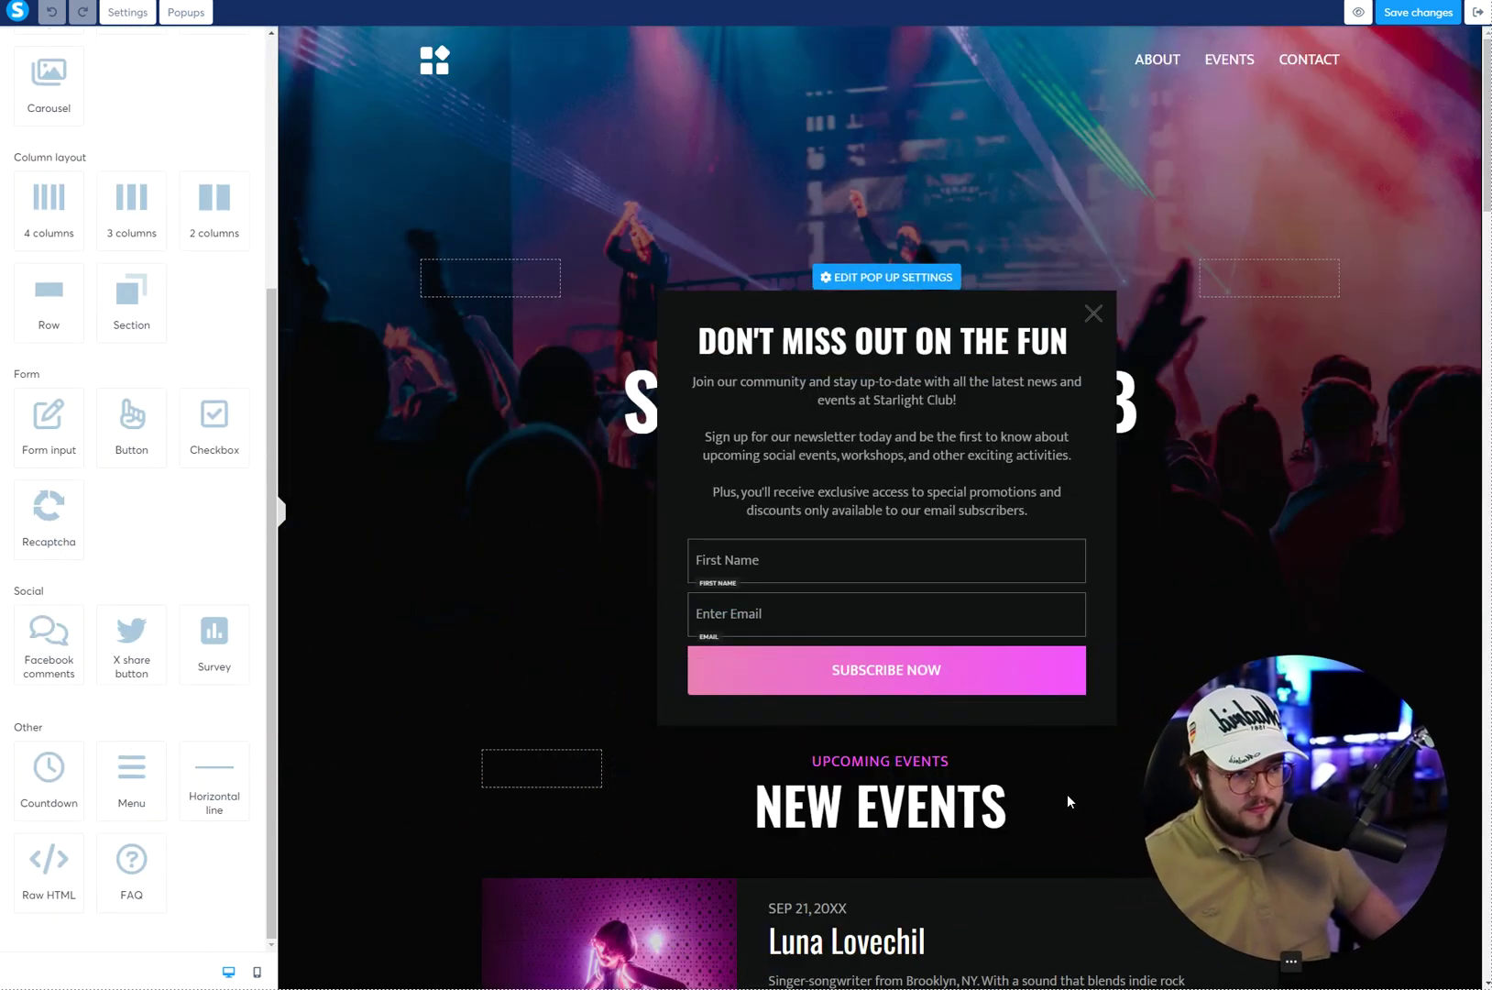
{"action": "left_click_drag", "start_coordinate": [48, 777], "coordinate": [893, 691]}
Set the countdown to a fixed date and time ending 10/31/24 at 12:00 AM
{"action": "left_click", "coordinate": [886, 698]}
{"action": "left_click", "coordinate": [116, 109]}
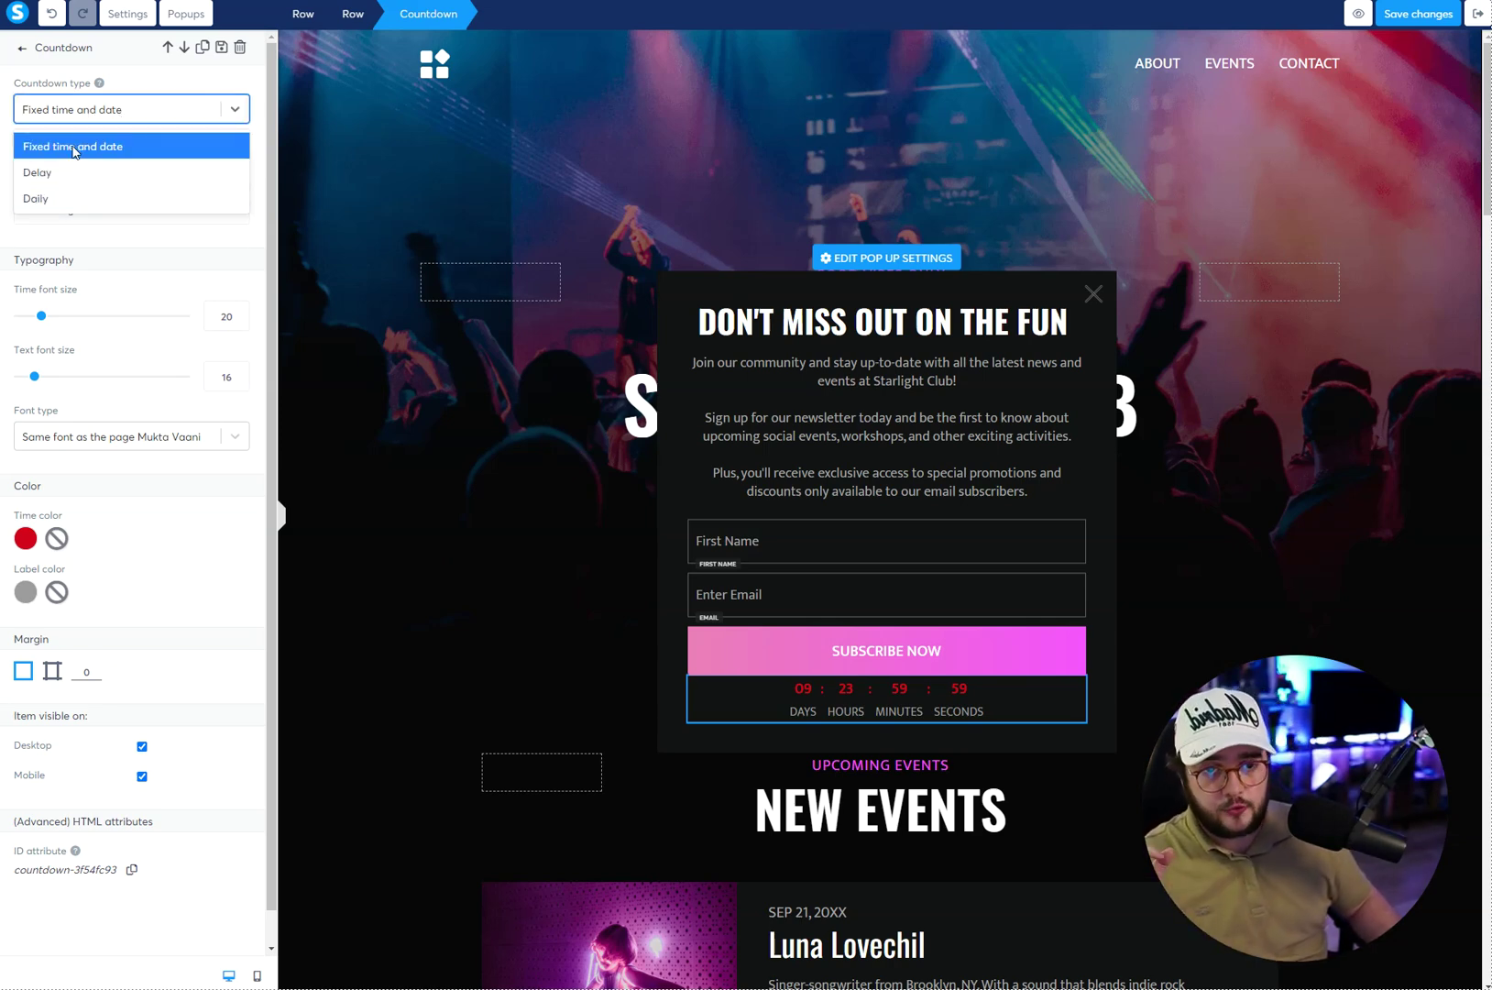
{"action": "left_click", "coordinate": [74, 149]}
{"action": "left_click", "coordinate": [126, 149]}
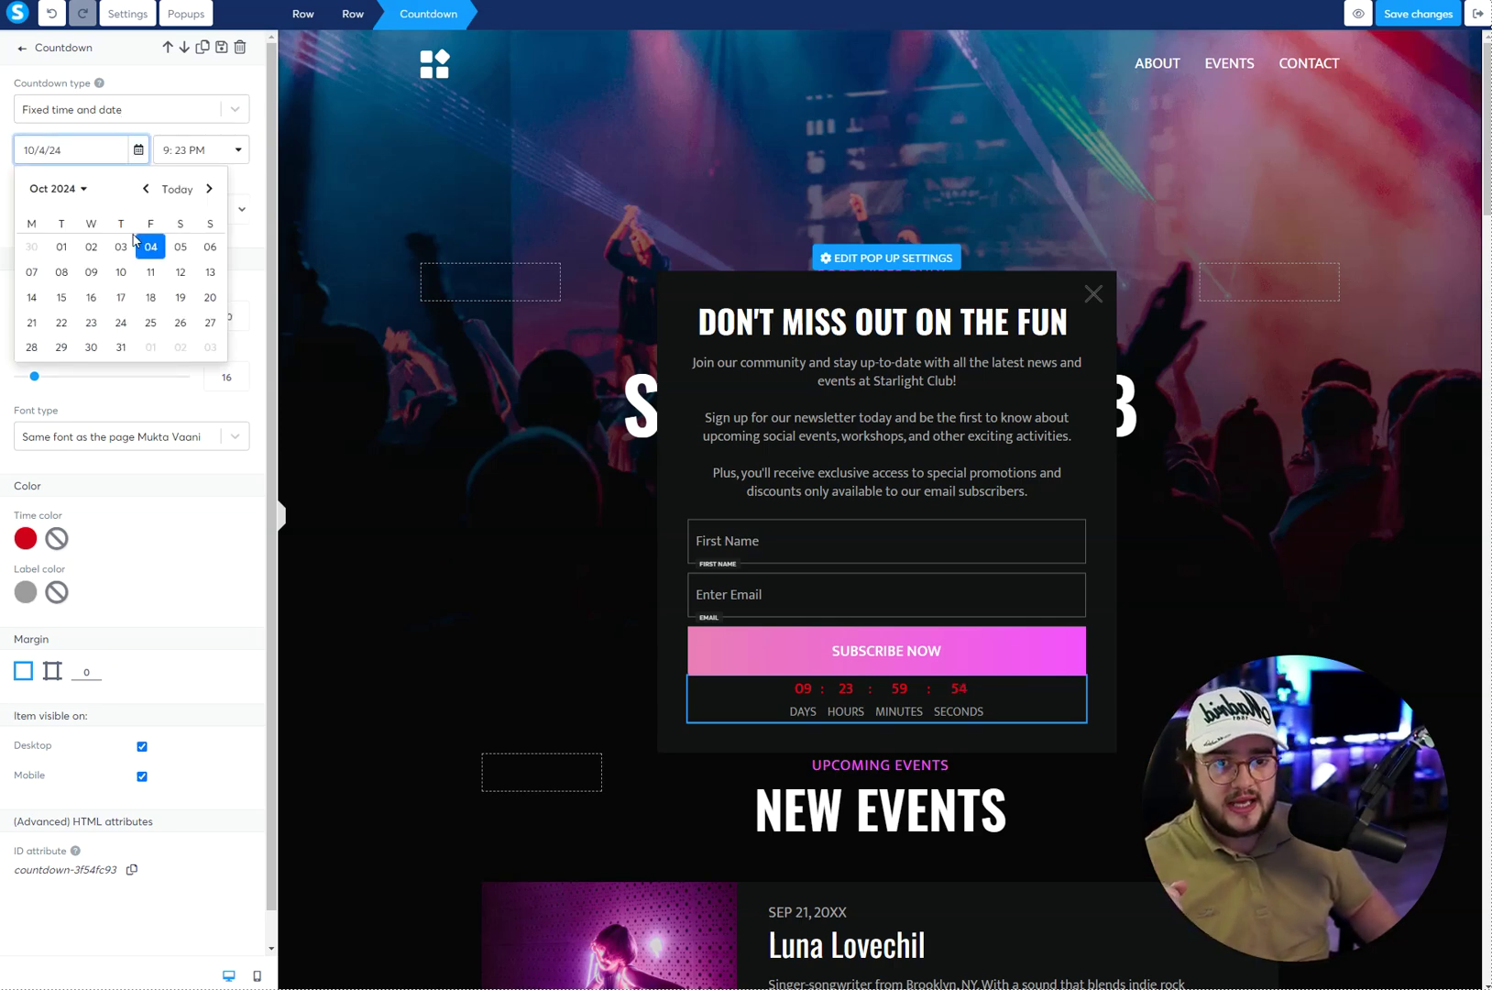
{"action": "left_click", "coordinate": [121, 347]}
{"action": "left_click", "coordinate": [238, 151]}
{"action": "left_click", "coordinate": [191, 181]}
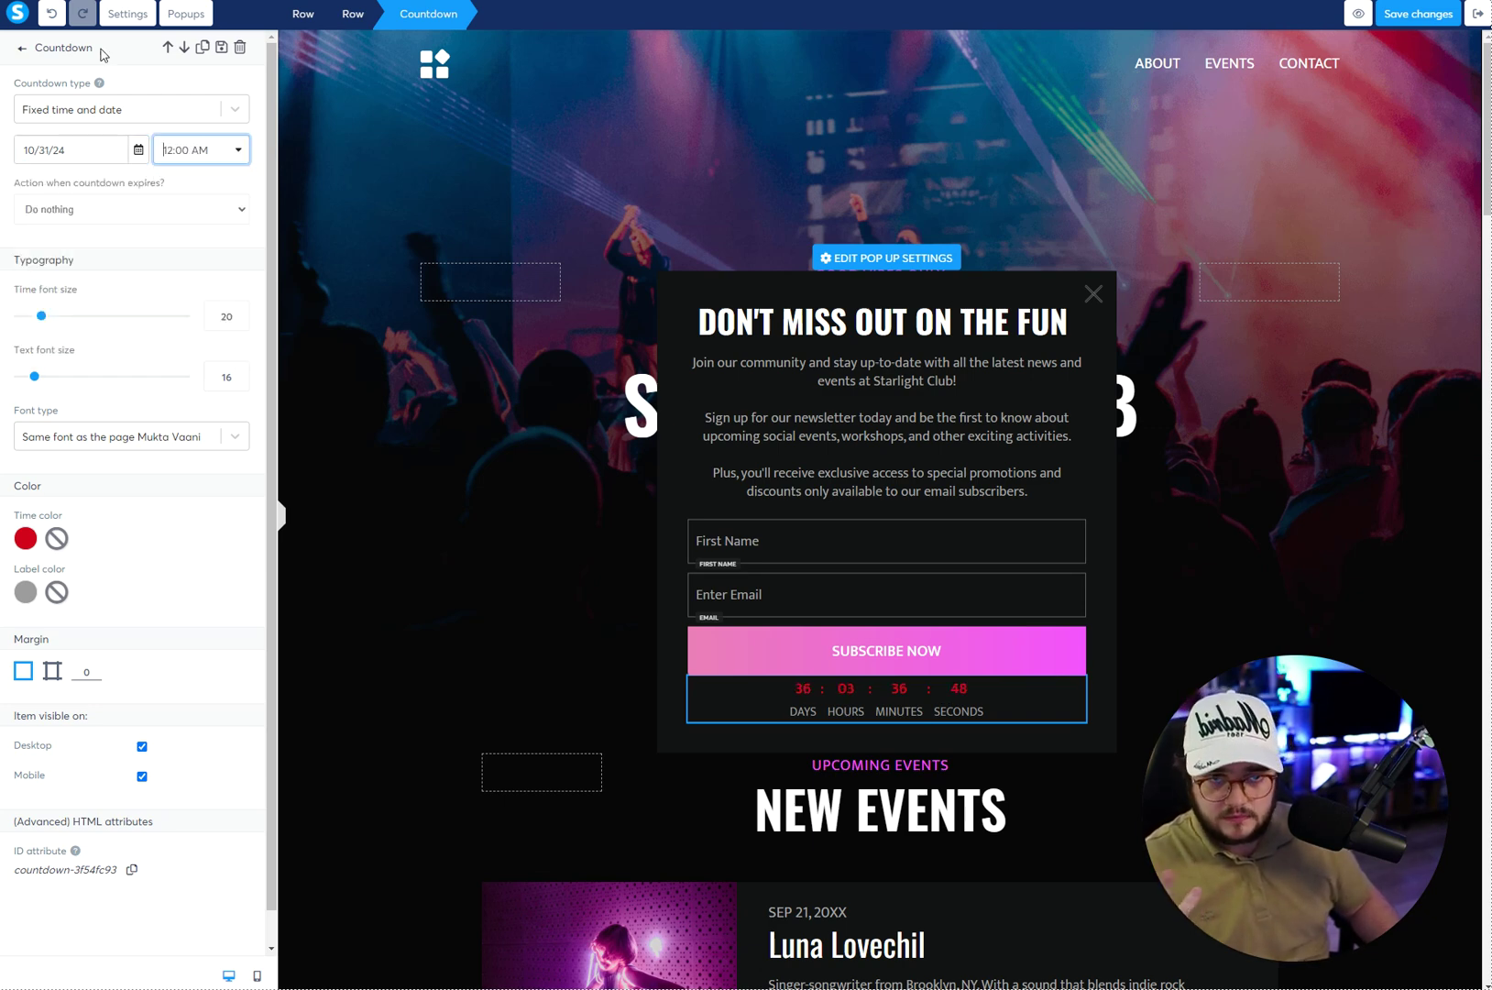
{"action": "left_click_drag", "start_coordinate": [16, 183], "coordinate": [158, 188]}
Make the countdown redirect to a URL on expiry, then save the page and exit the editor
{"action": "left_click", "coordinate": [133, 209]}
{"action": "left_click", "coordinate": [74, 250]}
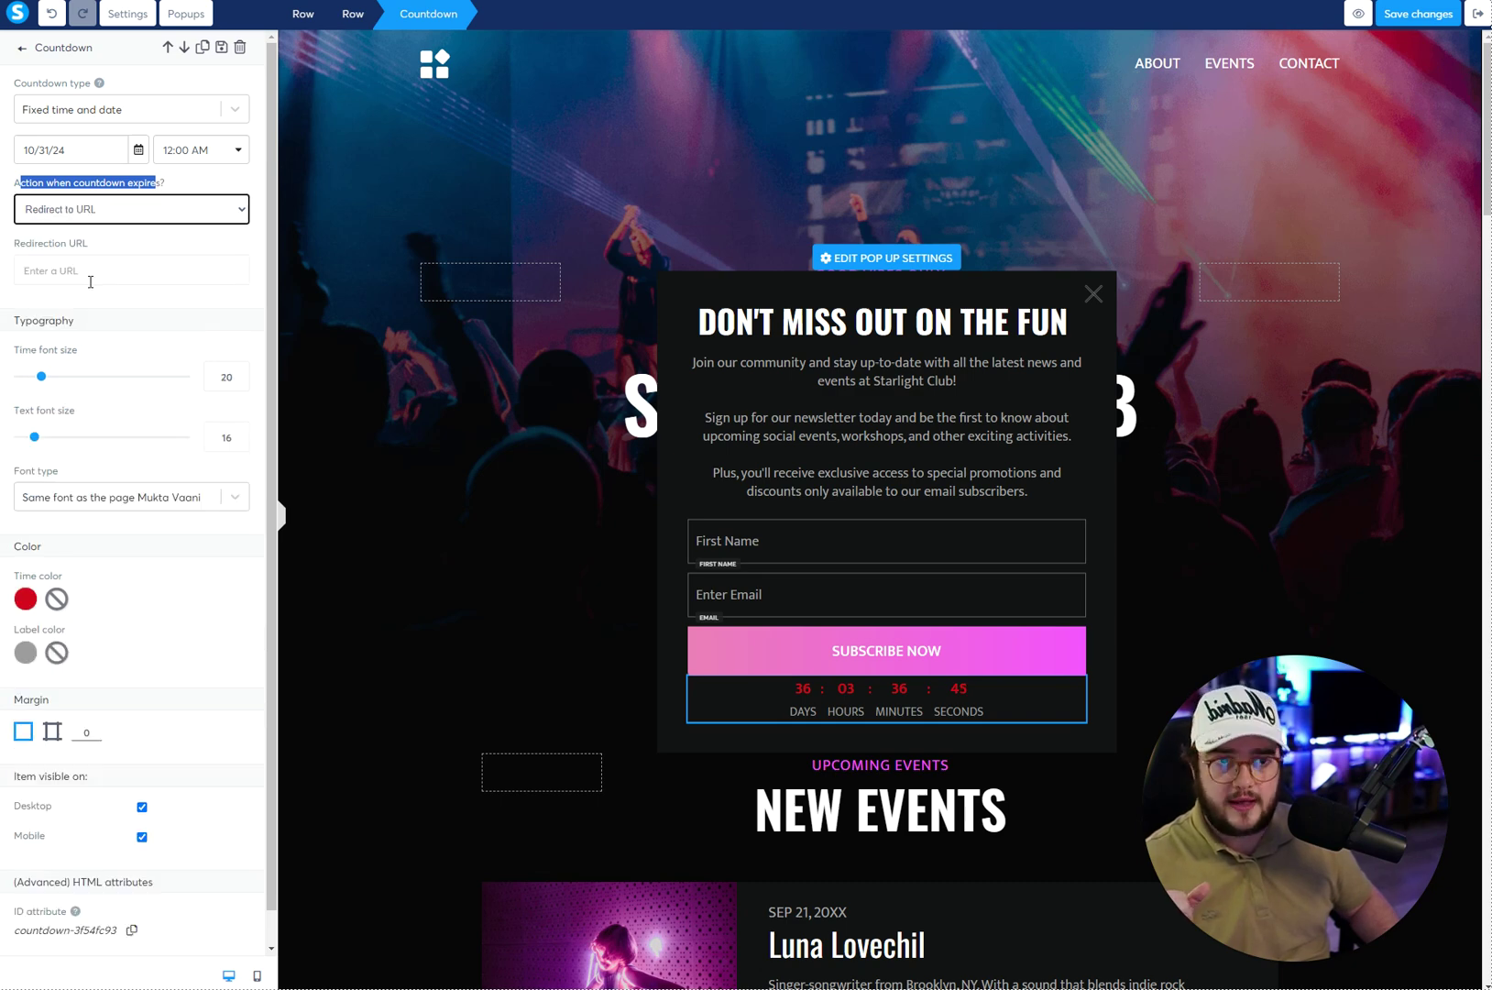
{"action": "left_click_drag", "start_coordinate": [39, 244], "coordinate": [76, 251]}
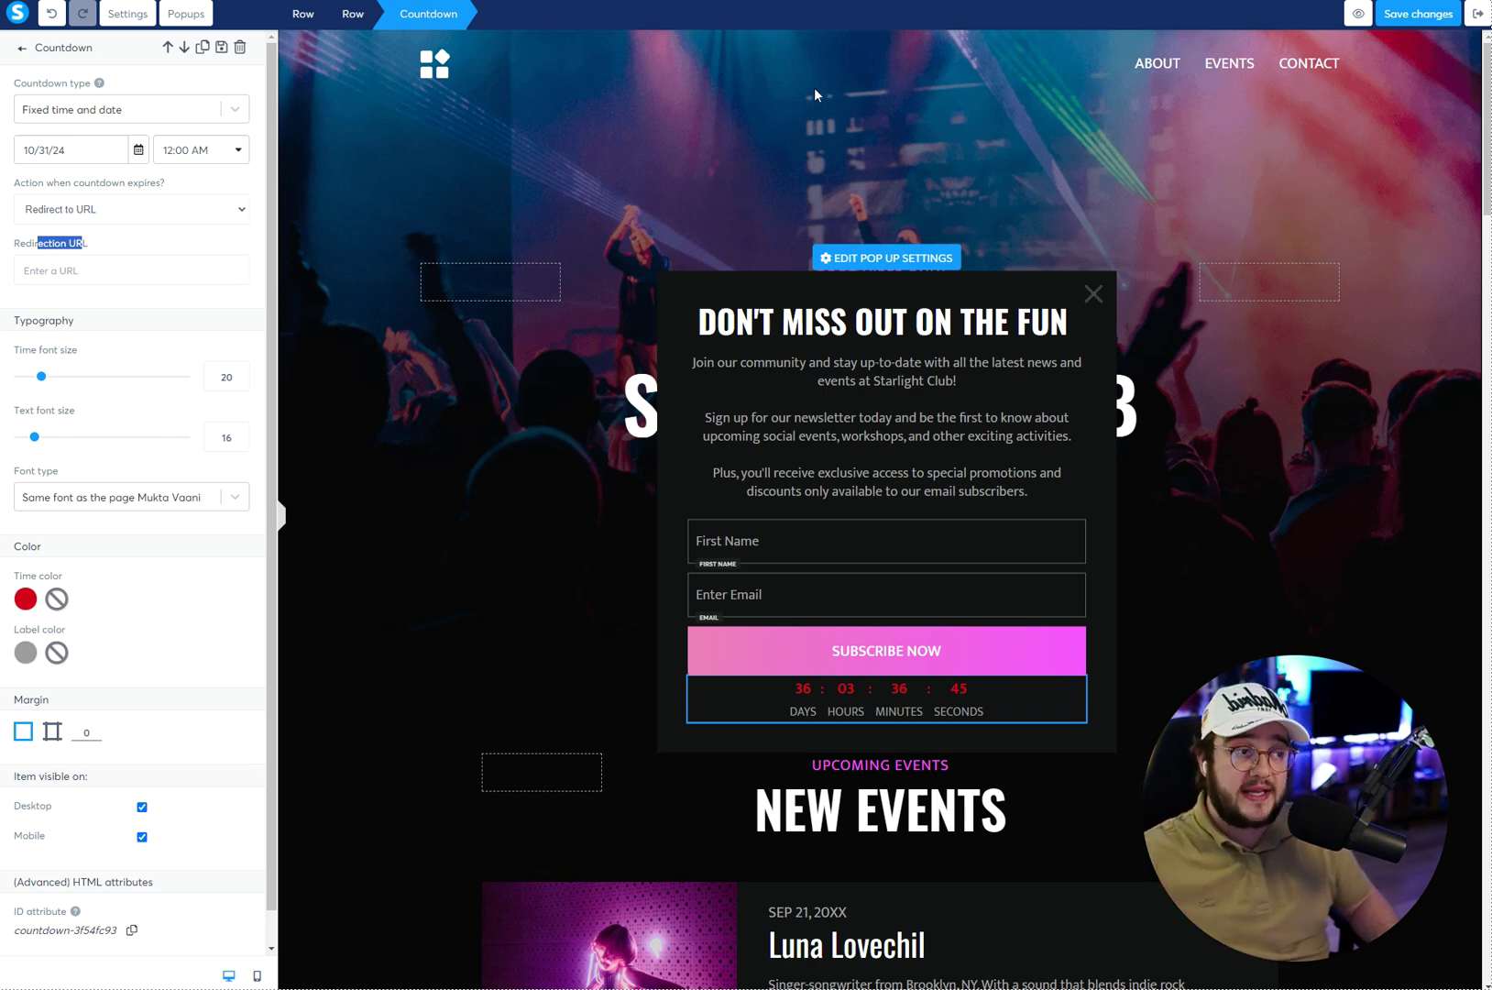
{"action": "left_click", "coordinate": [1410, 18]}
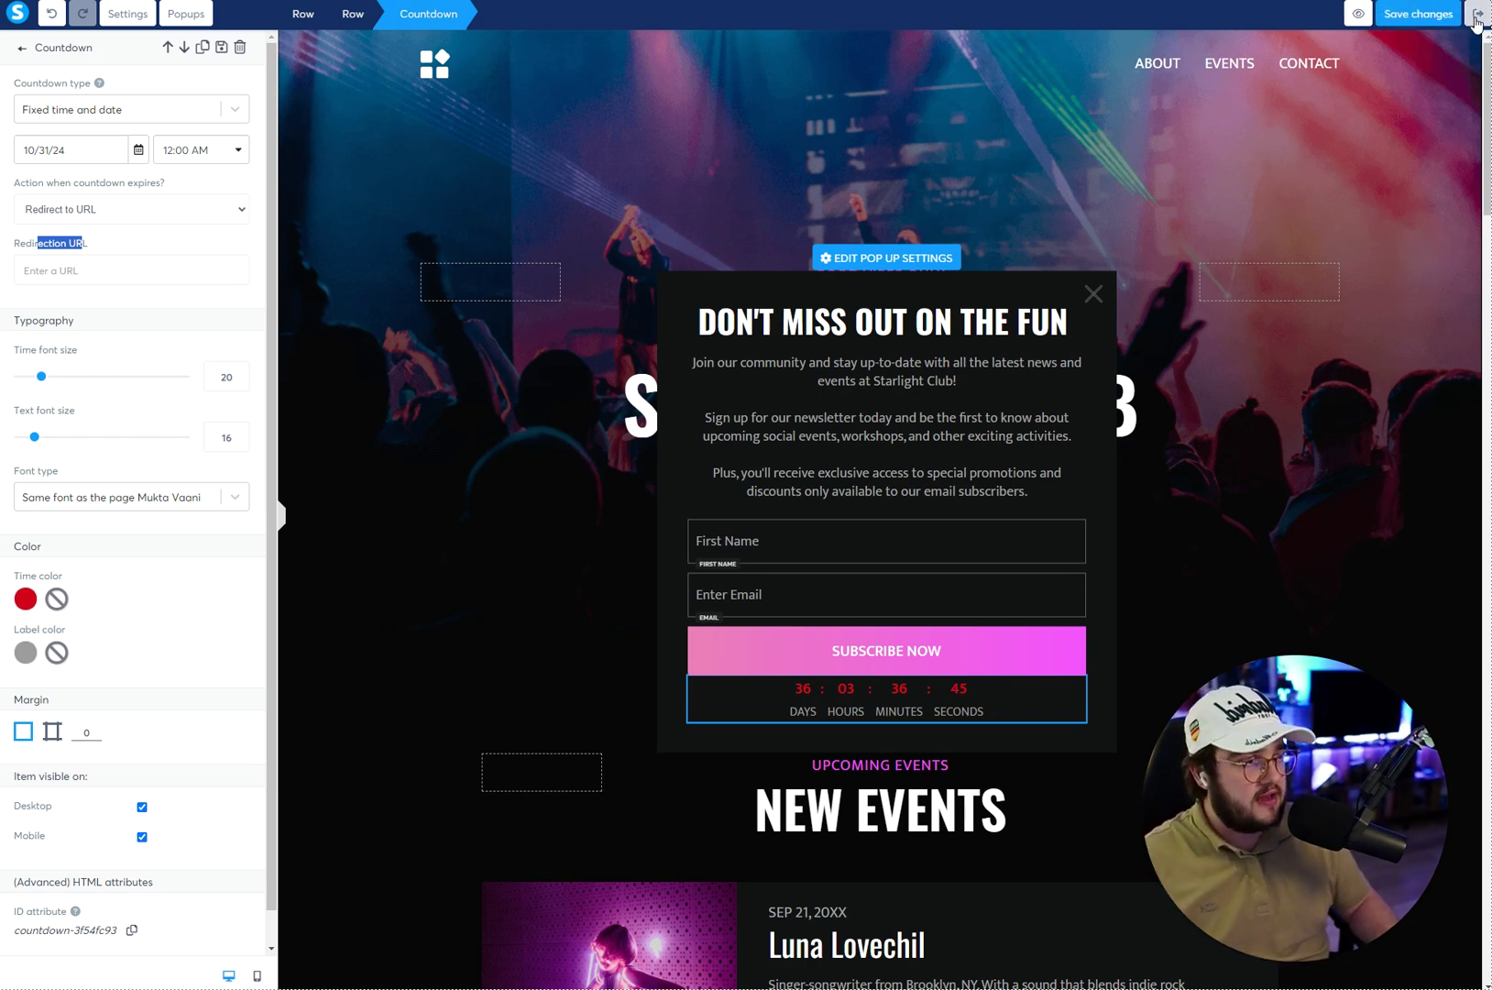
{"action": "left_click", "coordinate": [1477, 14]}
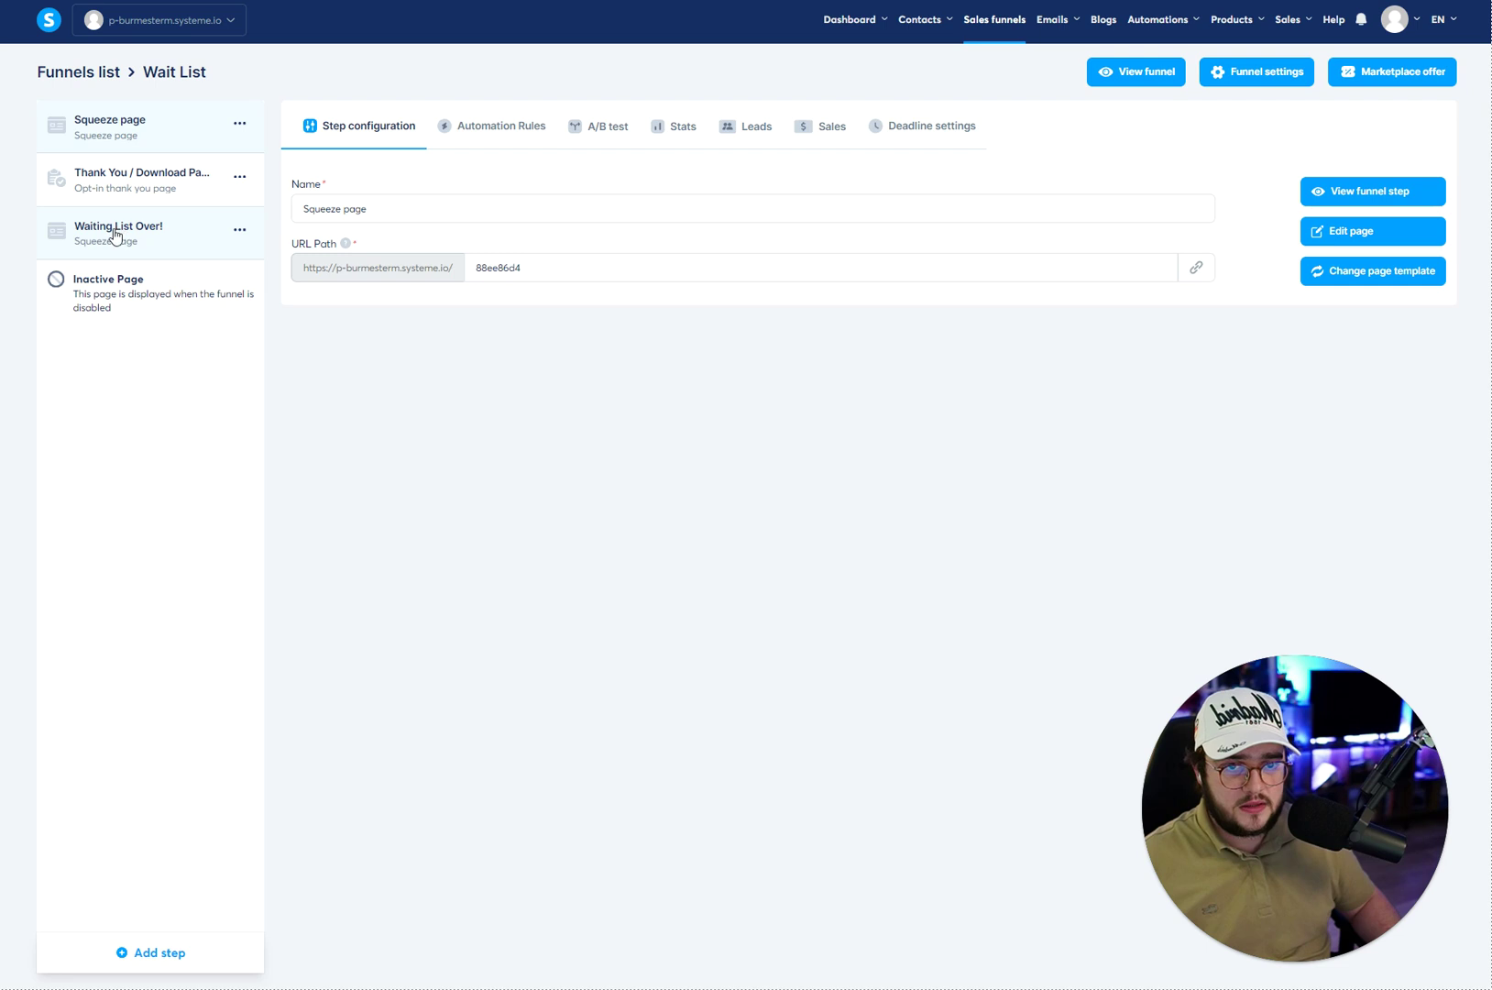
Copy the Waiting List Over! page URL and open the squeeze page's opt-in popup
{"action": "left_click", "coordinate": [117, 240]}
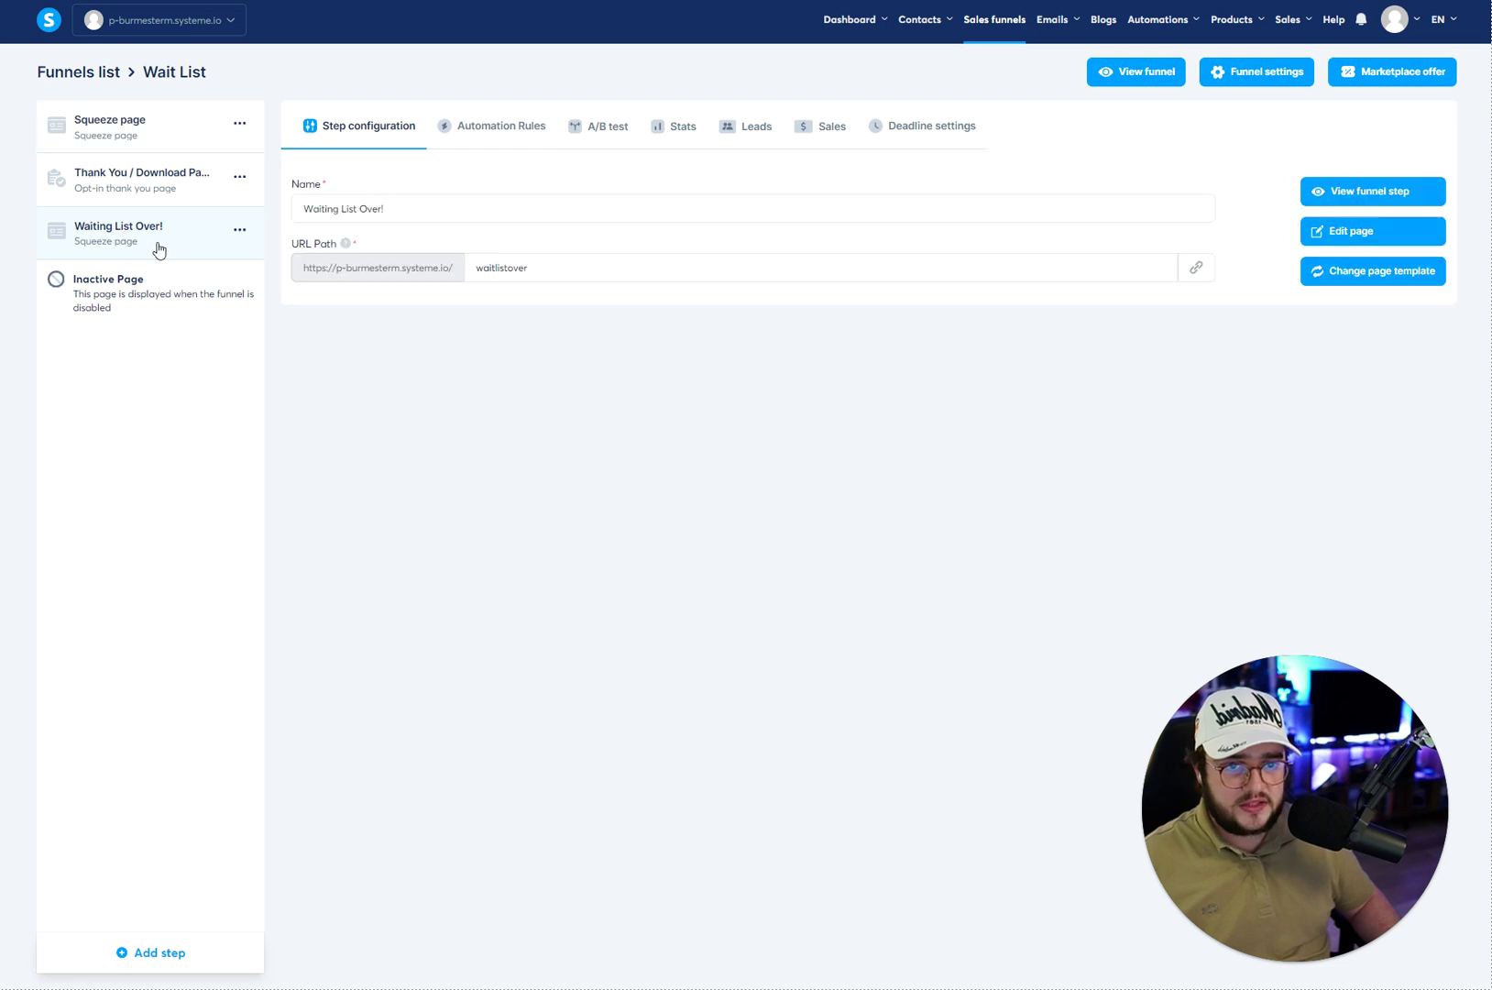
{"action": "left_click", "coordinate": [1198, 269]}
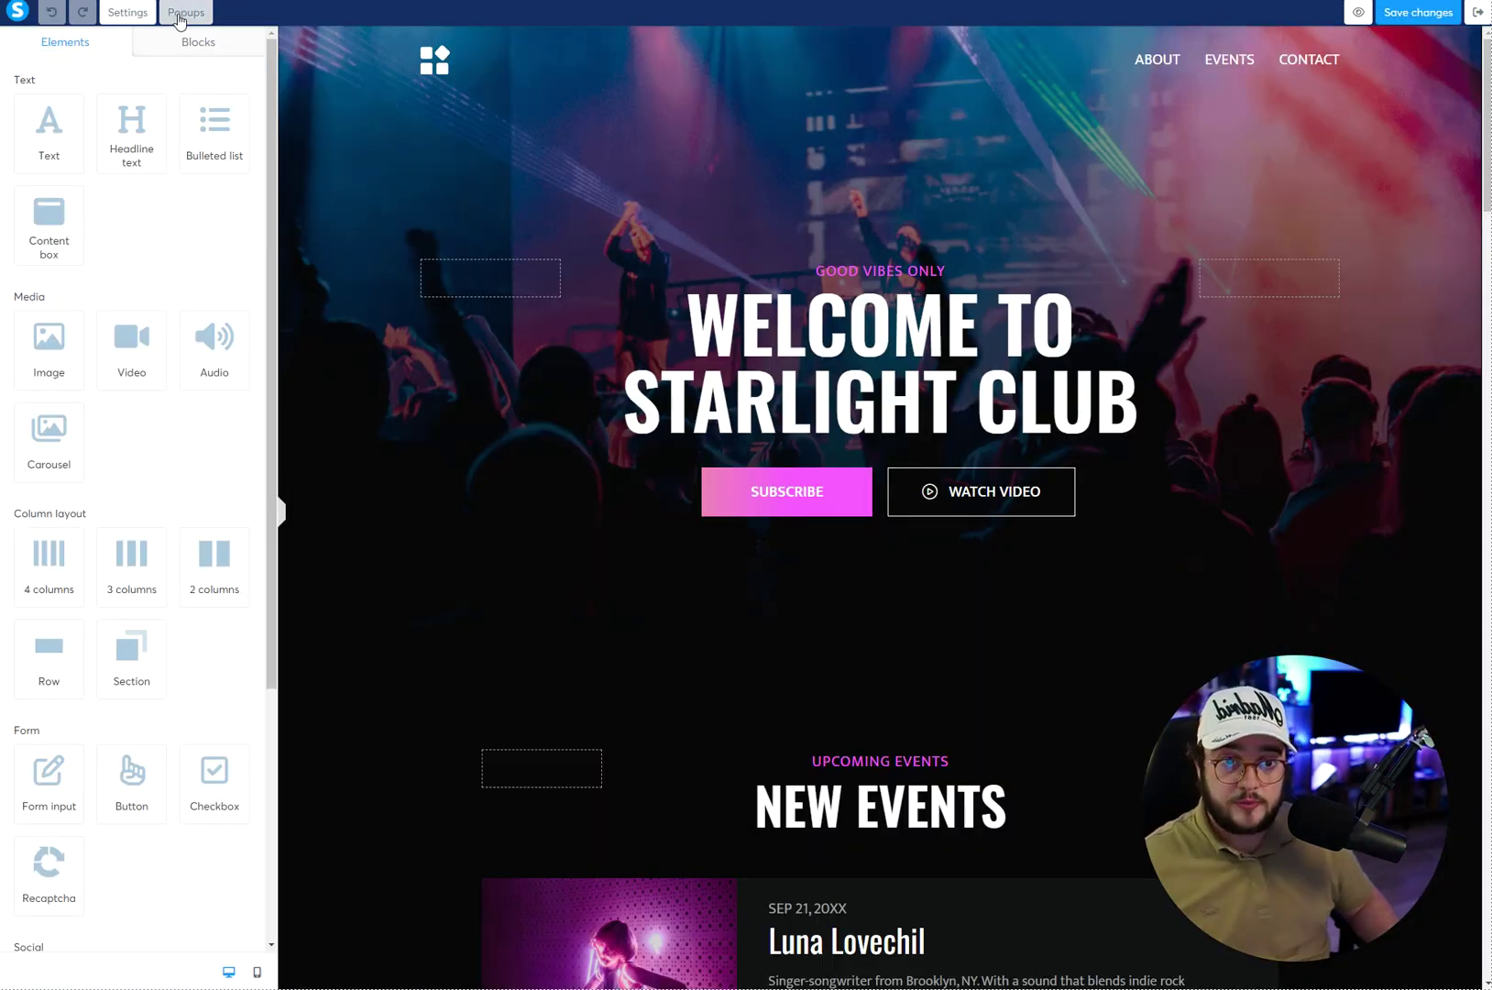
{"action": "left_click", "coordinate": [186, 12]}
{"action": "left_click", "coordinate": [236, 51]}
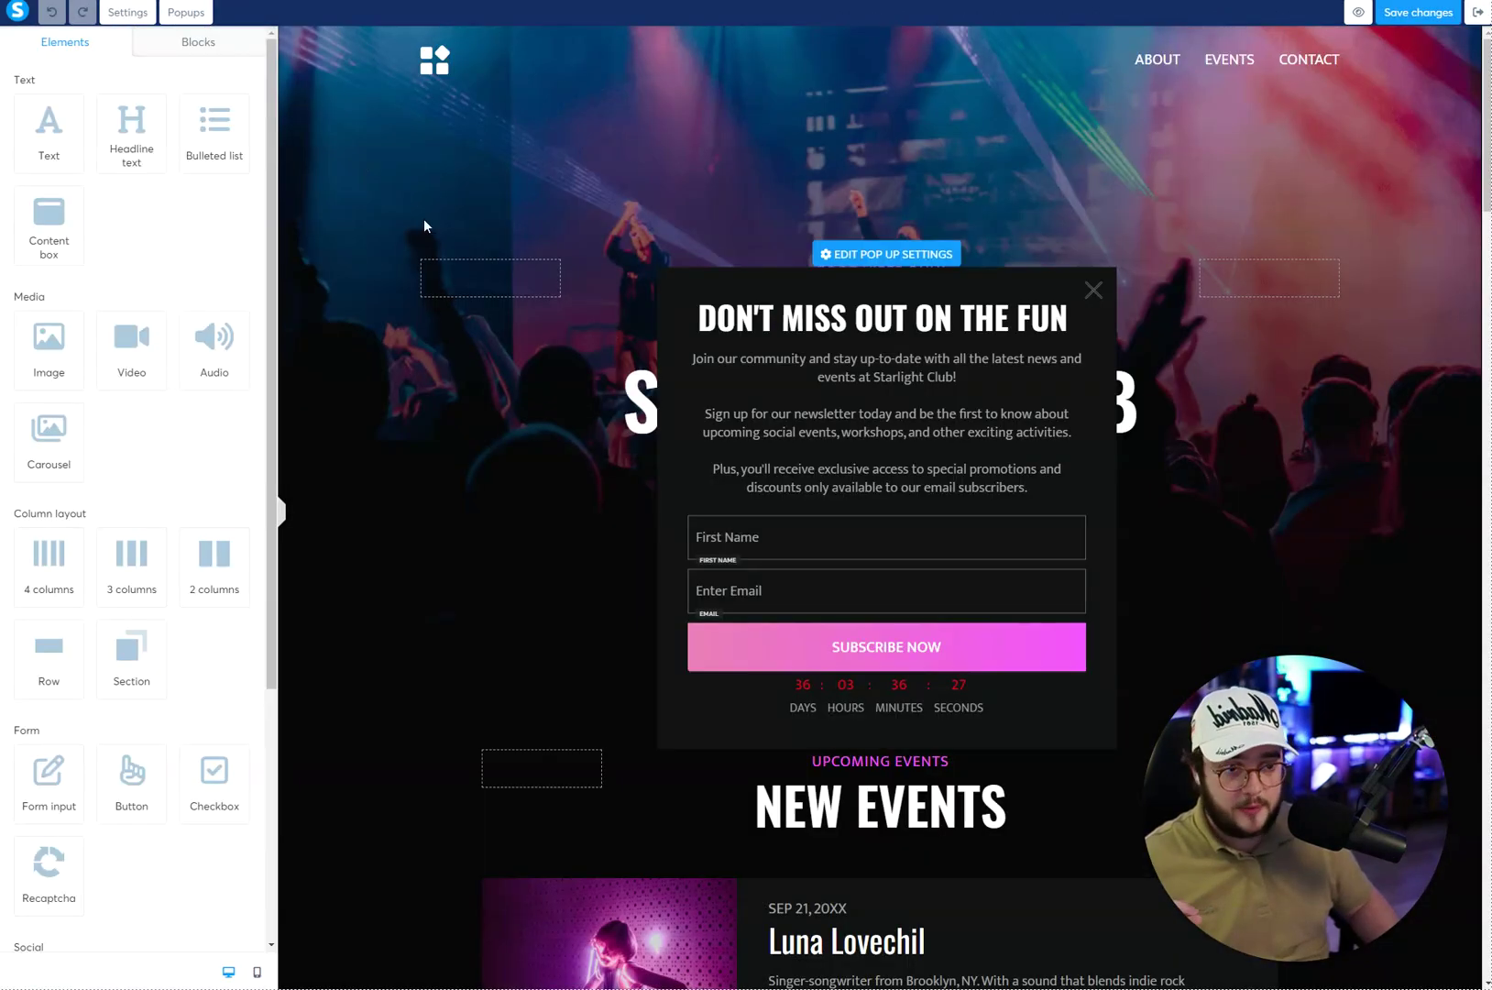
Paste the Waiting List Over! URL as the countdown's Redirection URL, then save and exit
{"action": "left_click", "coordinate": [887, 692]}
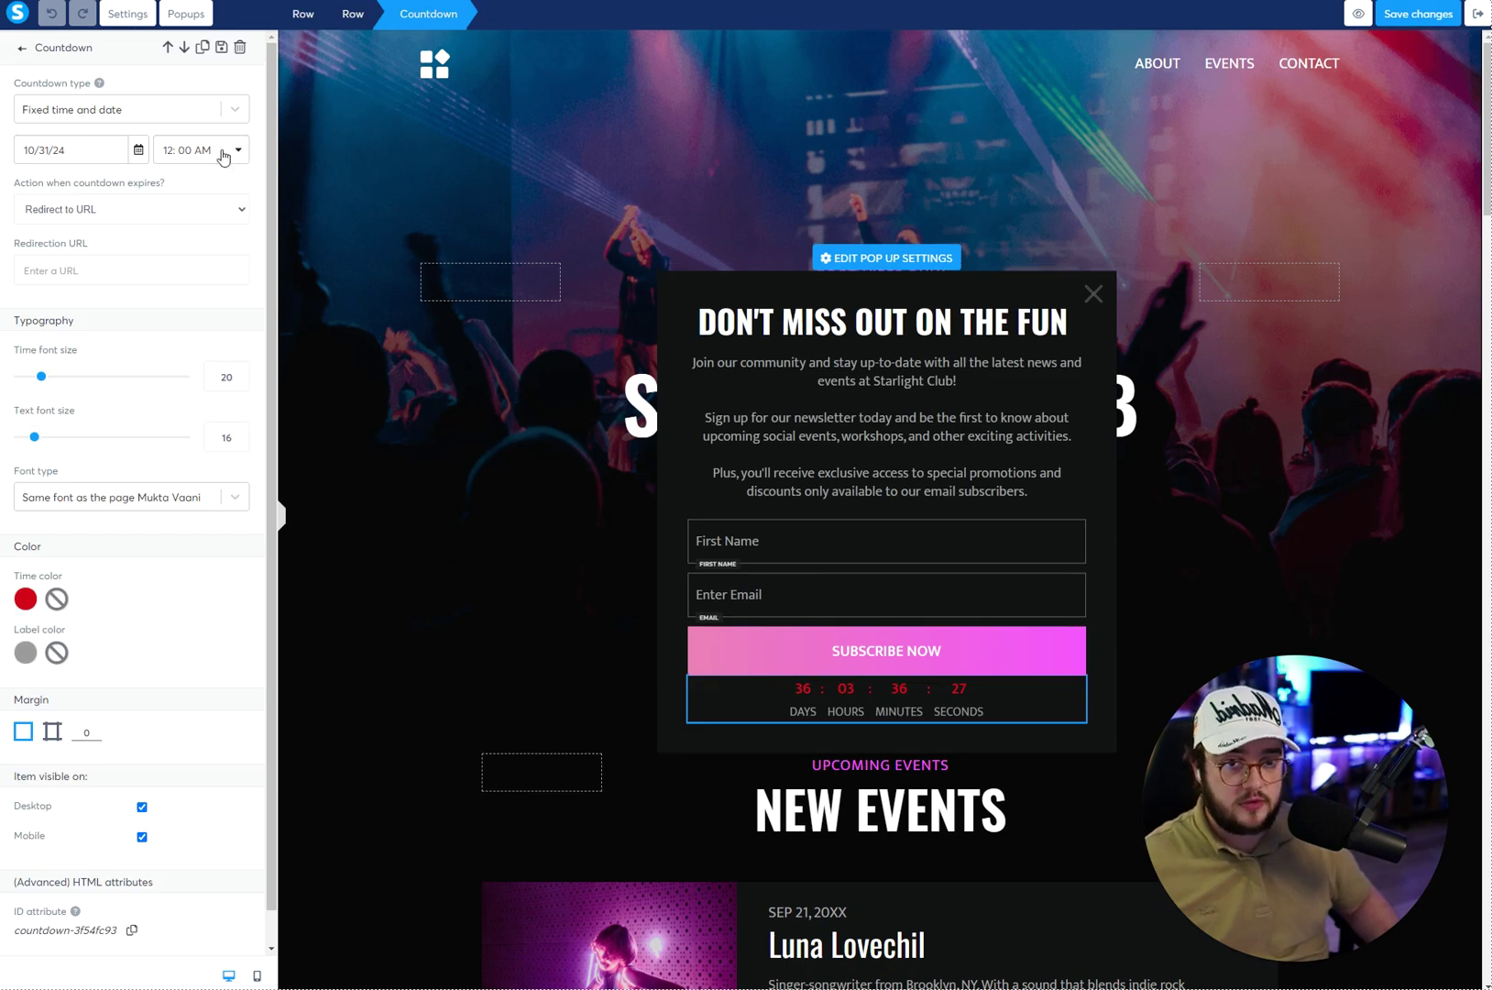
{"action": "left_click", "coordinate": [64, 271]}
{"action": "key", "text": "ctrl+v"}
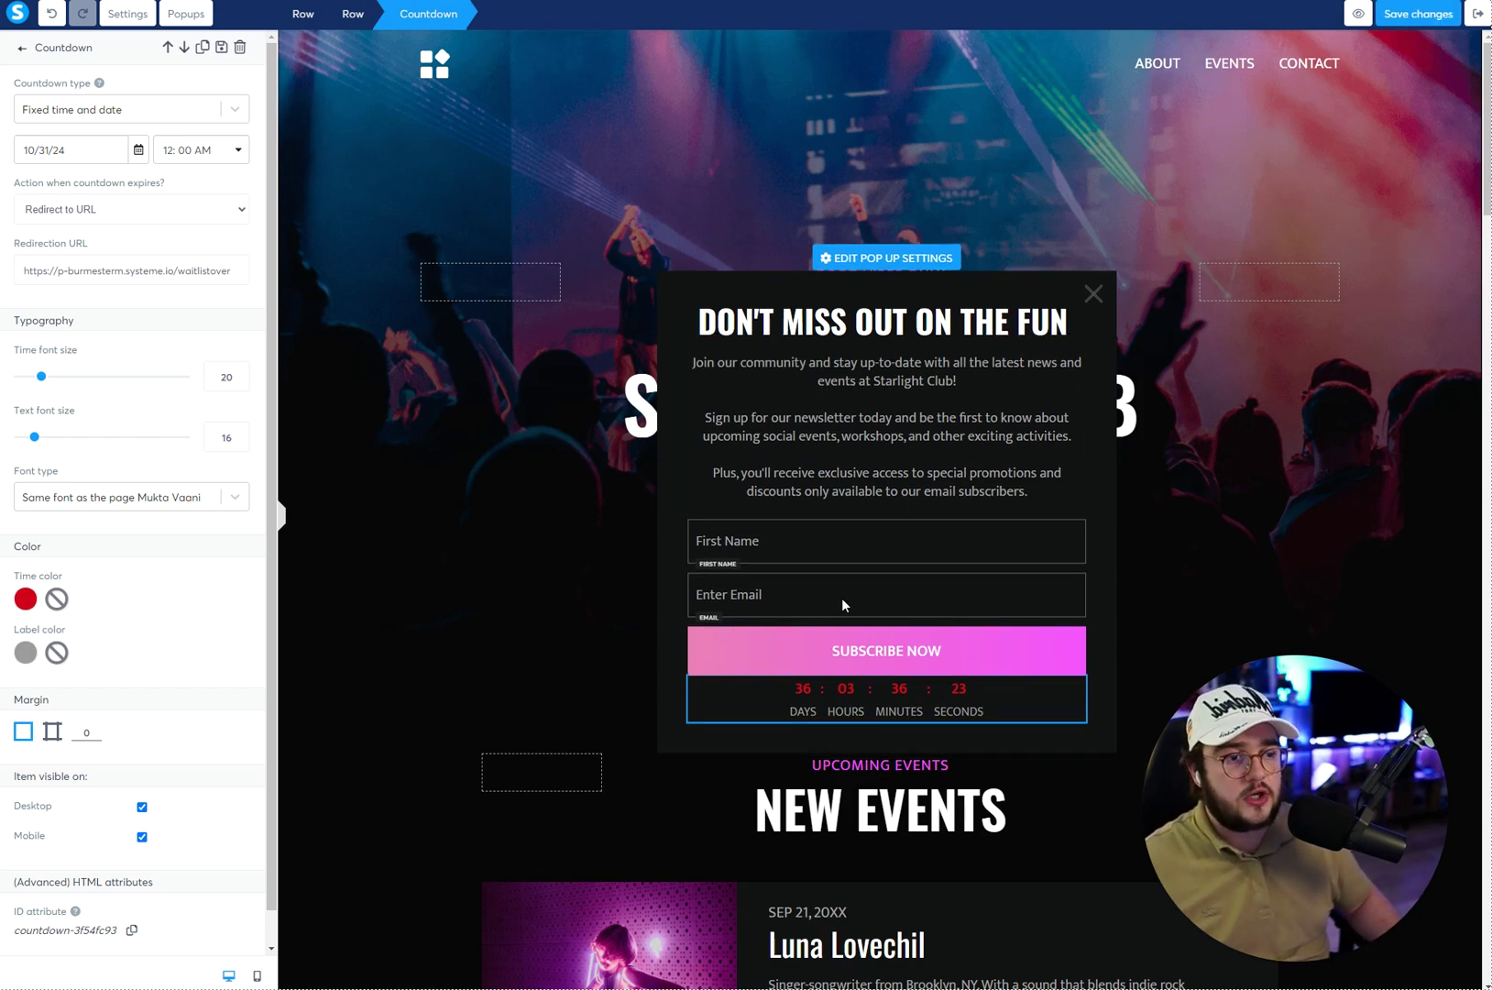
{"action": "left_click", "coordinate": [455, 242]}
{"action": "left_click", "coordinate": [1137, 176]}
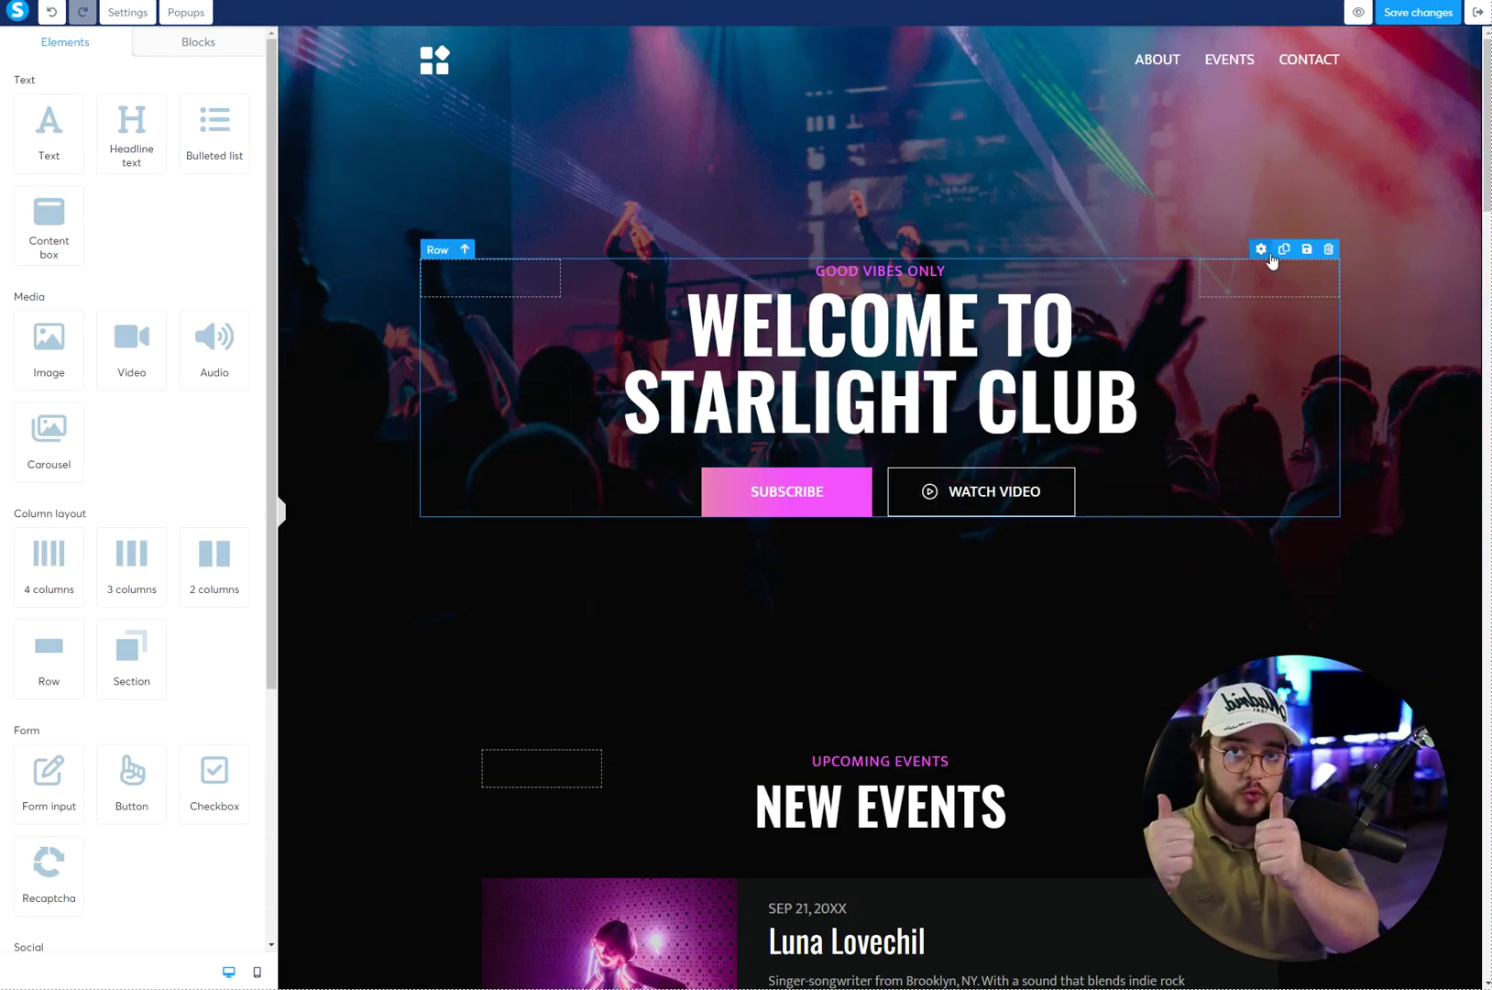
{"action": "left_click", "coordinate": [1477, 12]}
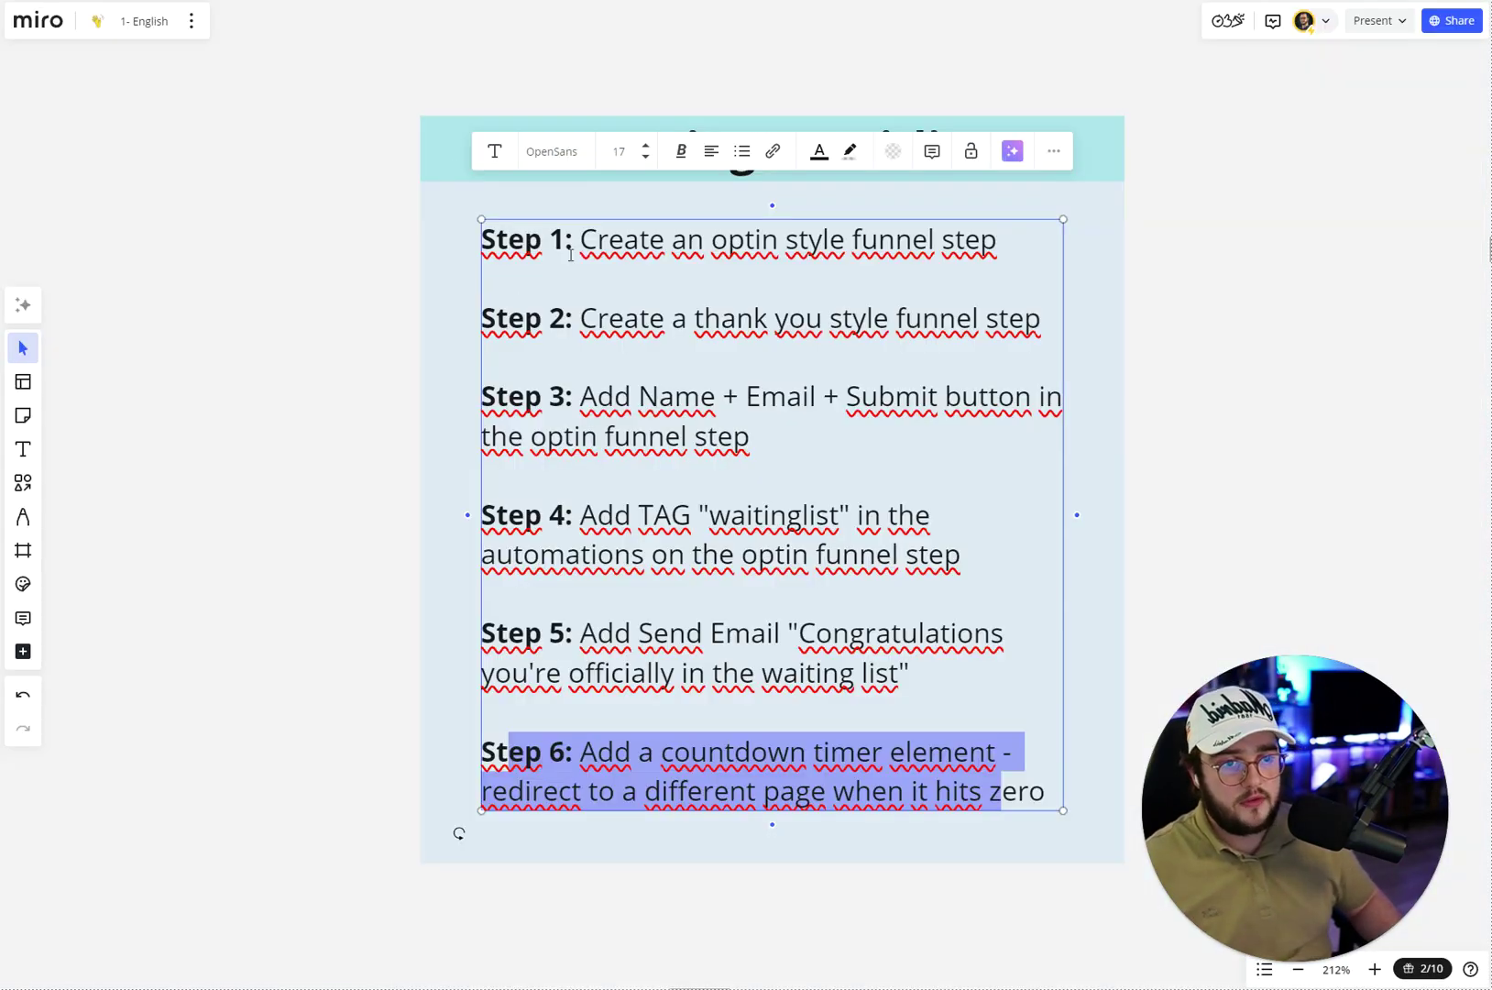
{"action": "left_click_drag", "start_coordinate": [550, 239], "coordinate": [944, 245]}
{"action": "left_click_drag", "start_coordinate": [649, 318], "coordinate": [908, 328]}
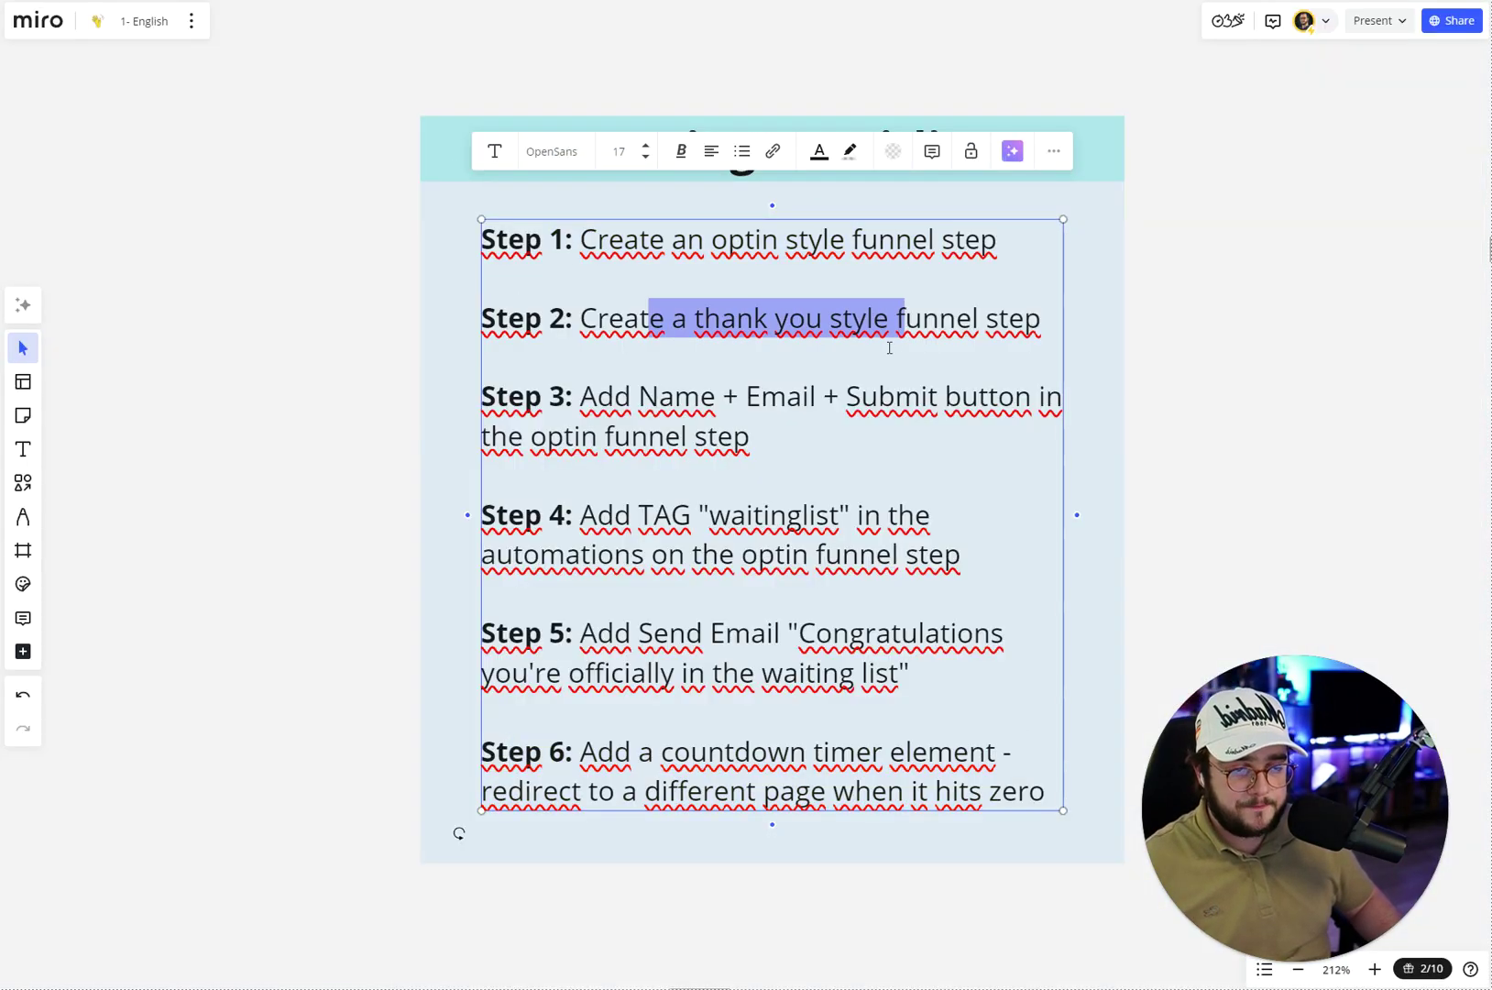
{"action": "left_click_drag", "start_coordinate": [639, 396], "coordinate": [950, 419]}
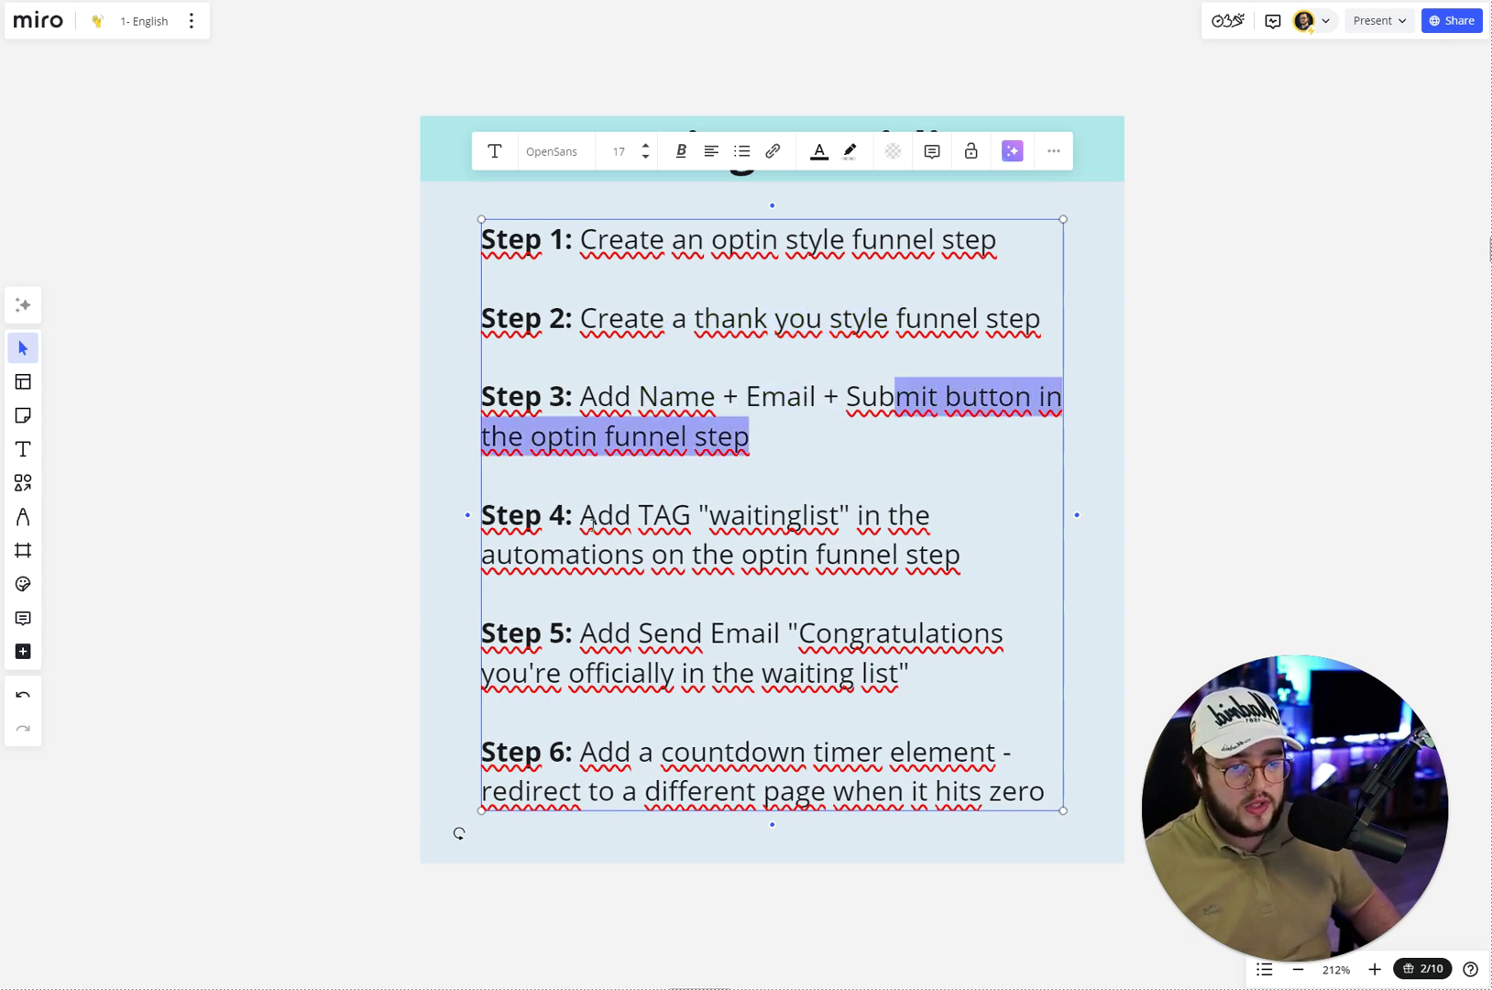
{"action": "left_click_drag", "start_coordinate": [614, 515], "coordinate": [899, 516]}
{"action": "left_click_drag", "start_coordinate": [592, 554], "coordinate": [893, 554]}
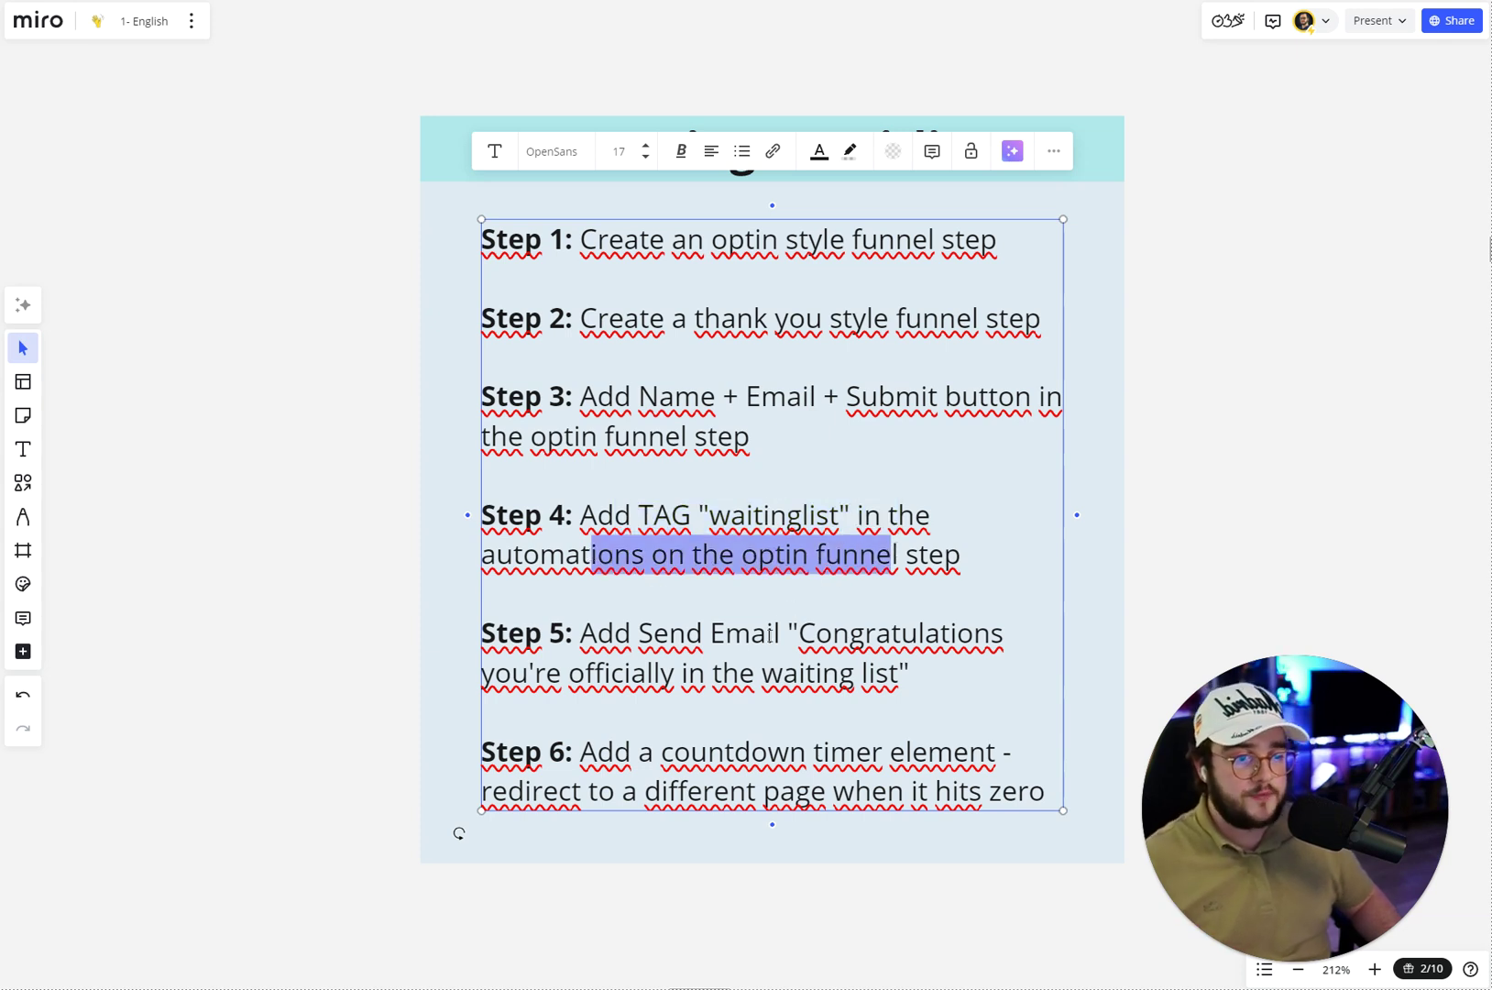
{"action": "left_click_drag", "start_coordinate": [703, 634], "coordinate": [915, 672]}
{"action": "left_click_drag", "start_coordinate": [597, 751], "coordinate": [918, 754]}
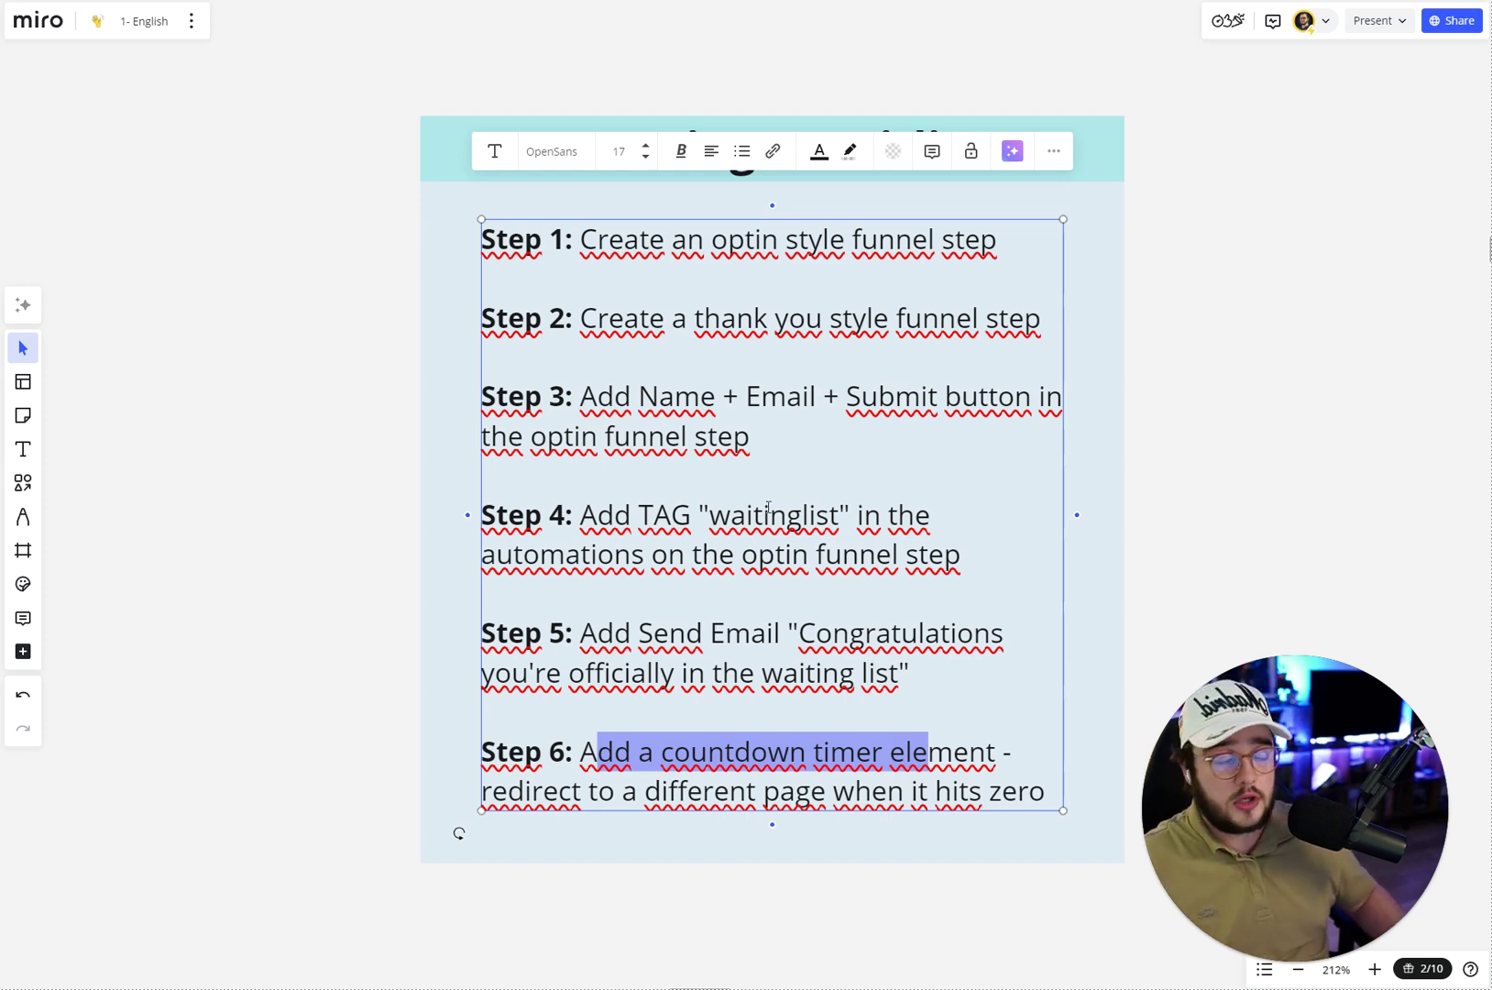
{"action": "left_click", "coordinate": [1288, 238]}
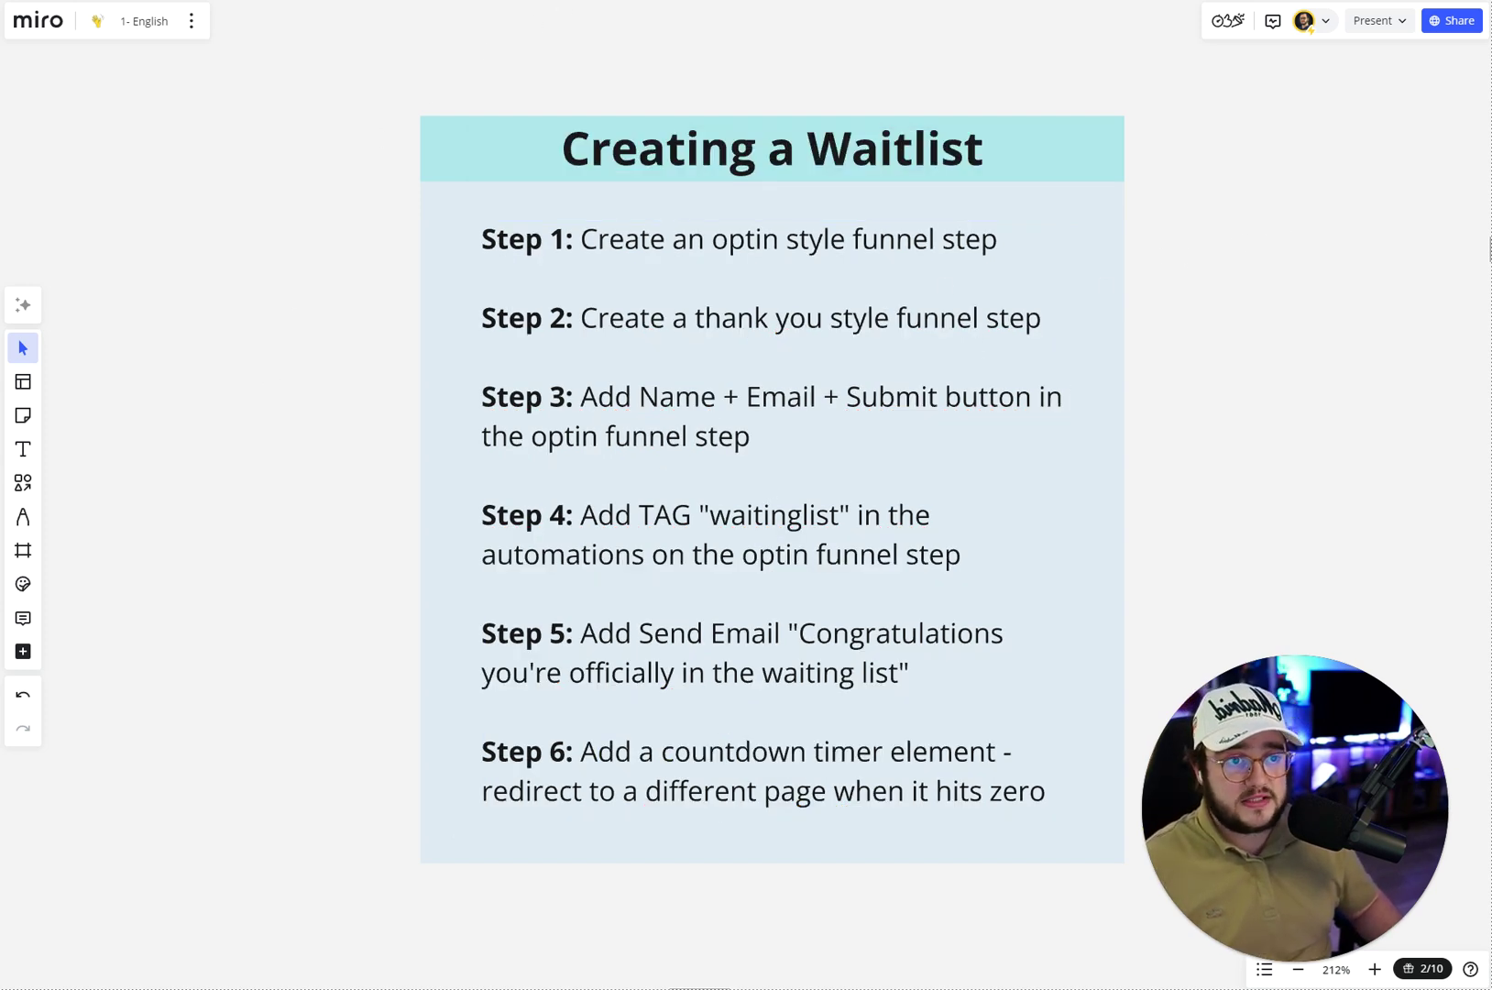